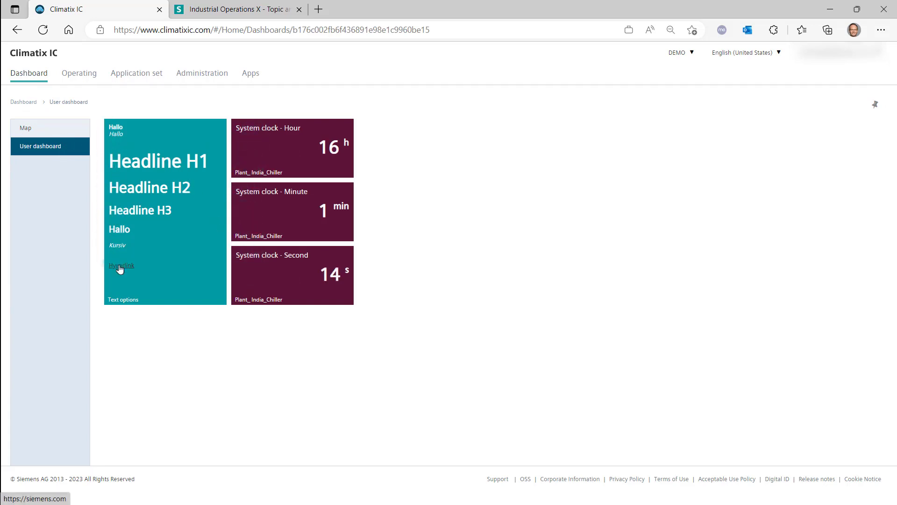
# Check the dashboard hyperlink's tooltip and its linked Industrial Operations X page, returning to the Climatix IC tab
pyautogui.moveTo(120, 269)
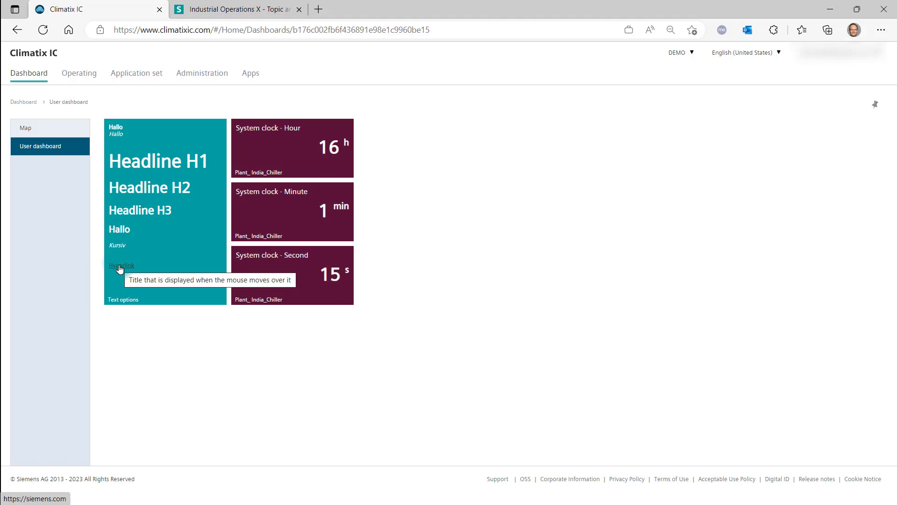
pyautogui.click(221, 10)
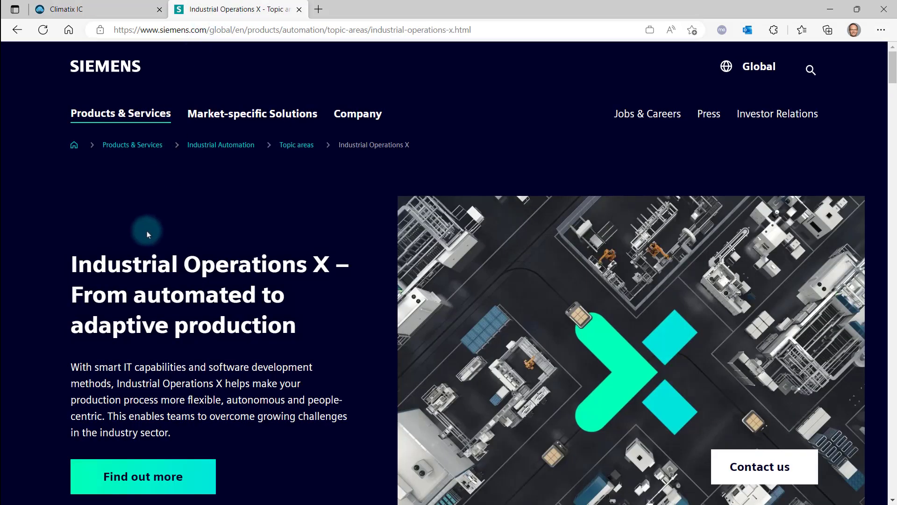
pyautogui.click(96, 10)
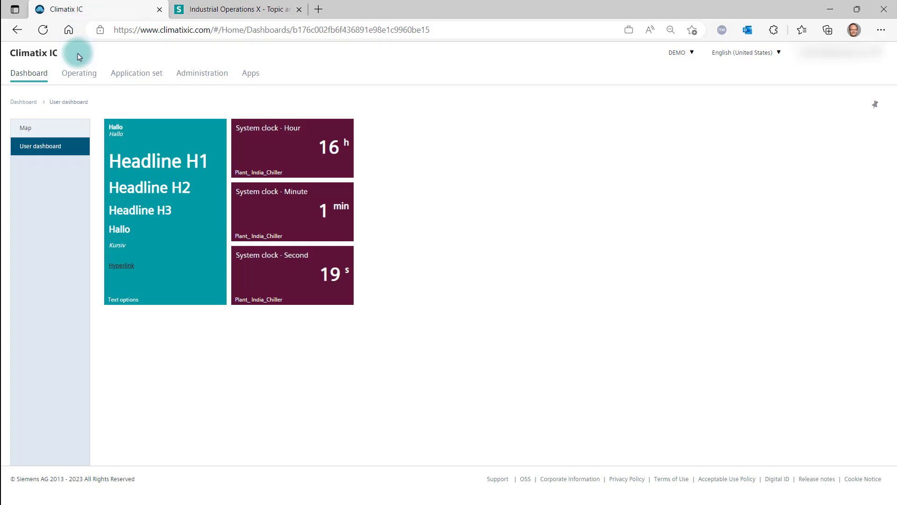
# Open Plant_Berlin_AHU from the Operating plants list and show the Bar gauge trend view in a new tab
pyautogui.click(73, 78)
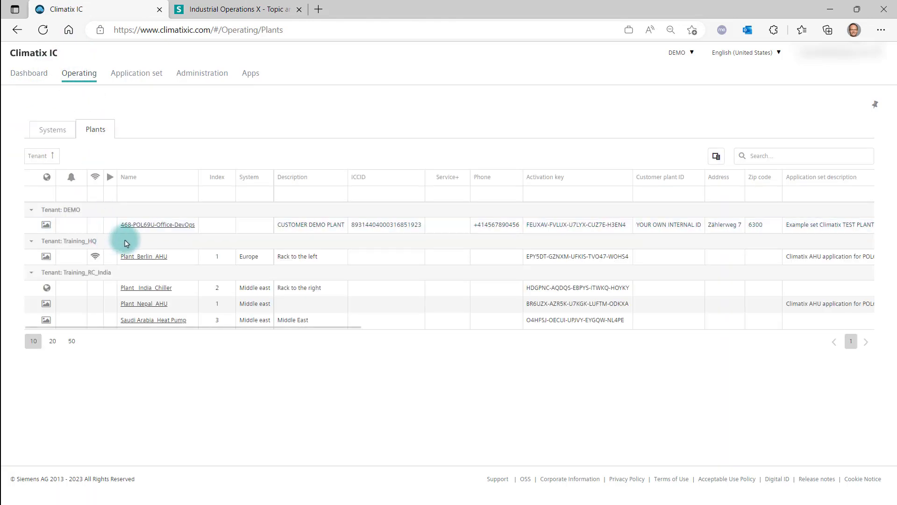
pyautogui.click(131, 255)
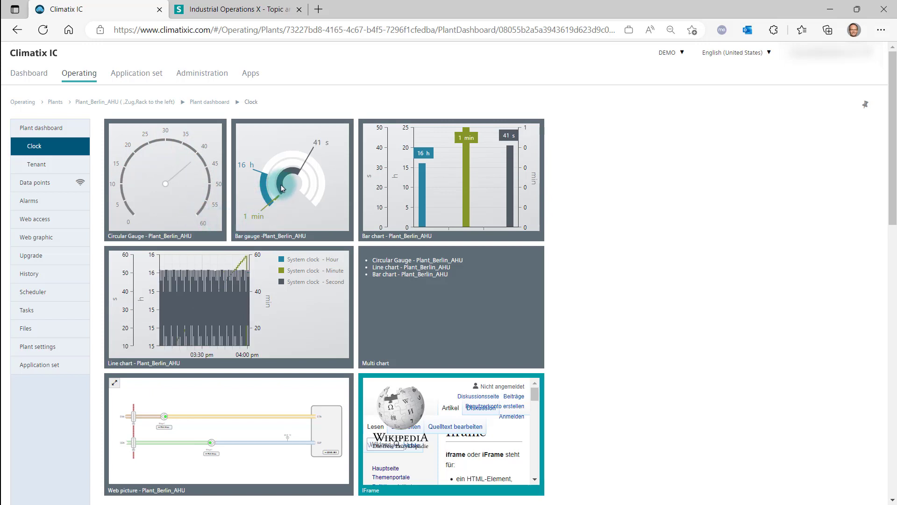
pyautogui.rightClick(291, 221)
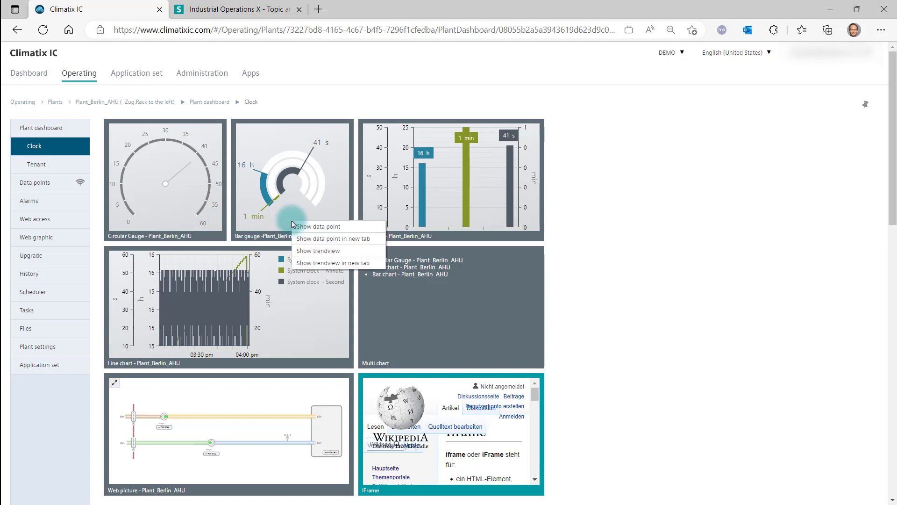
pyautogui.click(313, 264)
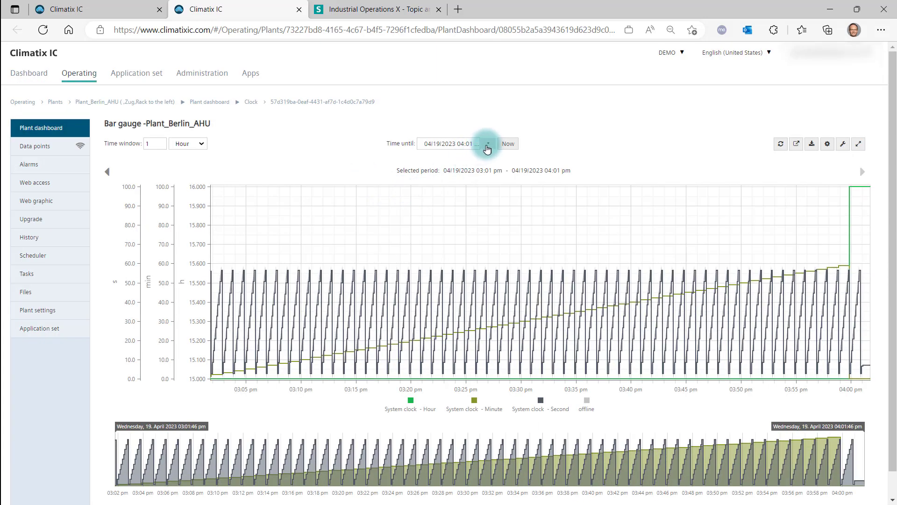
# Set the trend view's time-until date to 04/09/2023
pyautogui.click(487, 144)
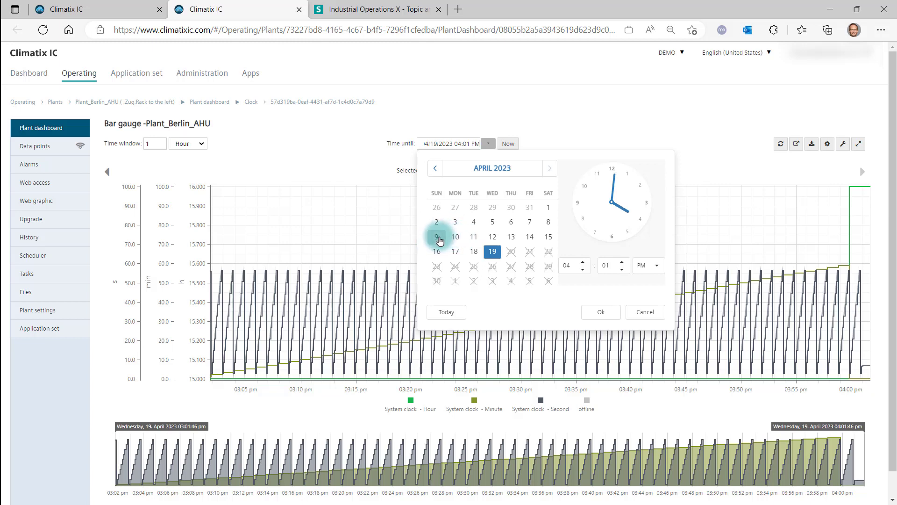
pyautogui.click(600, 312)
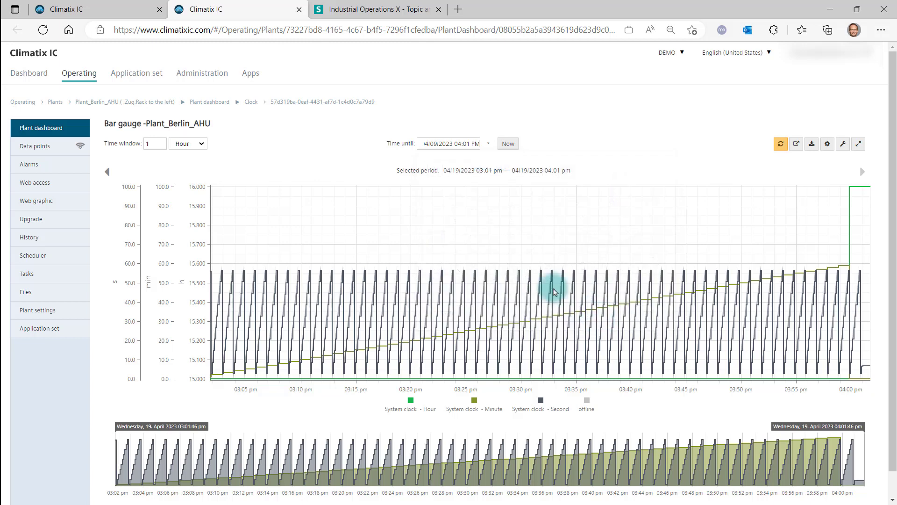
# Set the time window to 2 Week and refresh the chart
pyautogui.click(201, 145)
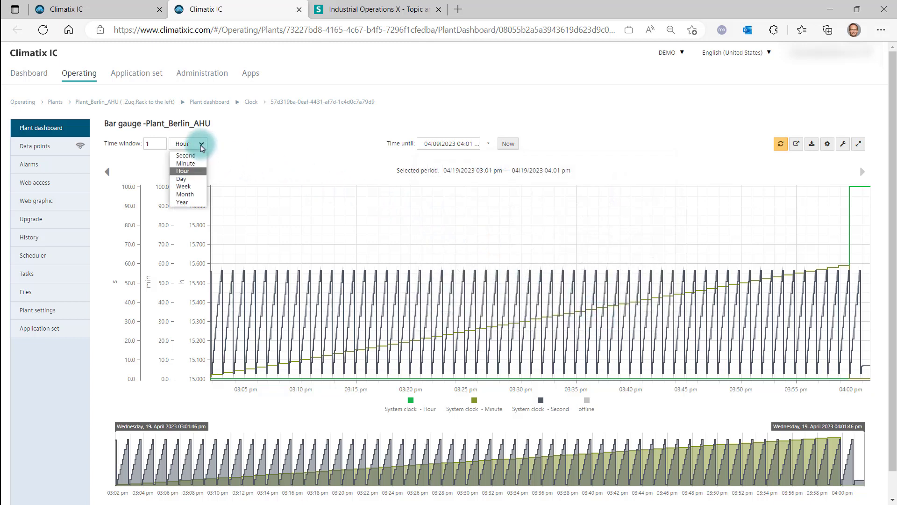
pyautogui.click(193, 188)
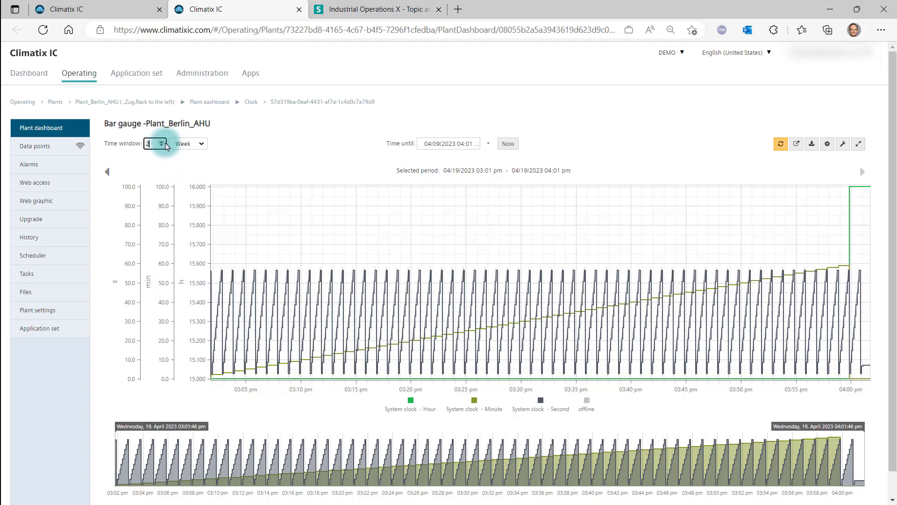
pyautogui.click(780, 145)
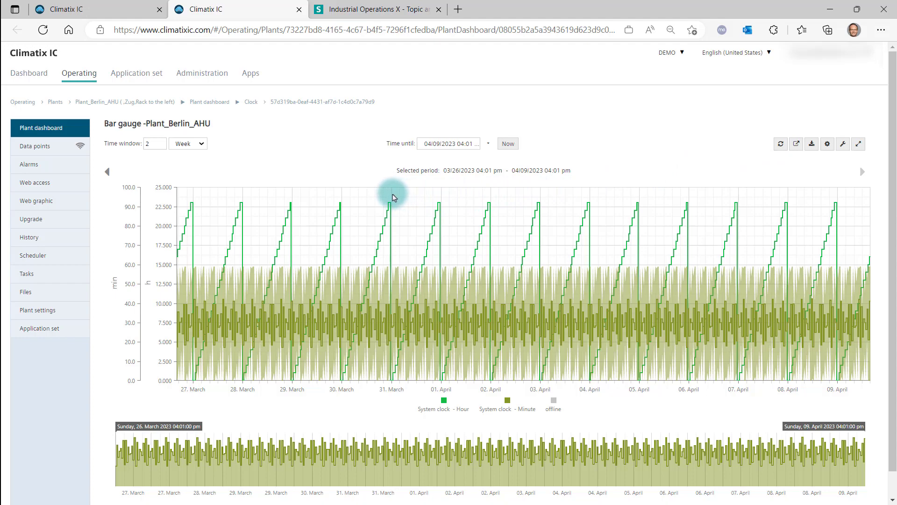
# Zoom the chart onto 31 March to 3 April and toggle the Hour series off and back on
pyautogui.moveTo(393, 197); pyautogui.dragTo(541, 195)
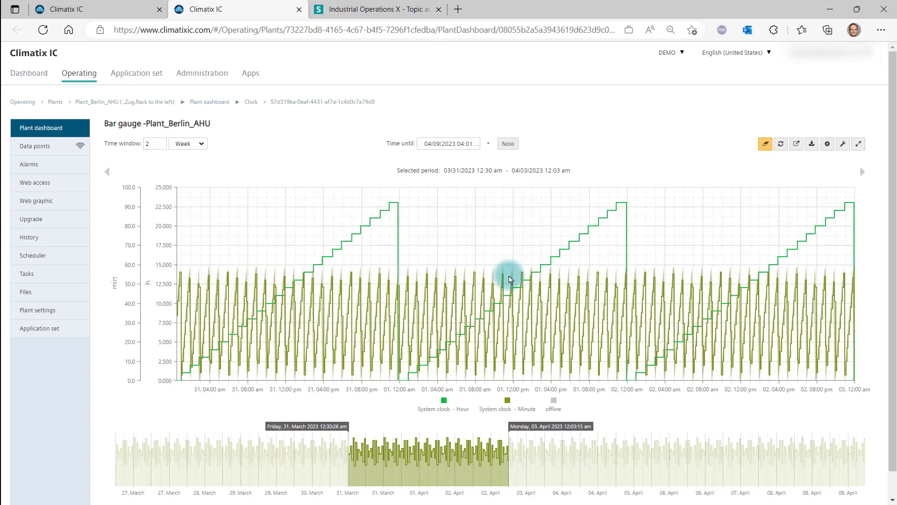
pyautogui.click(443, 401)
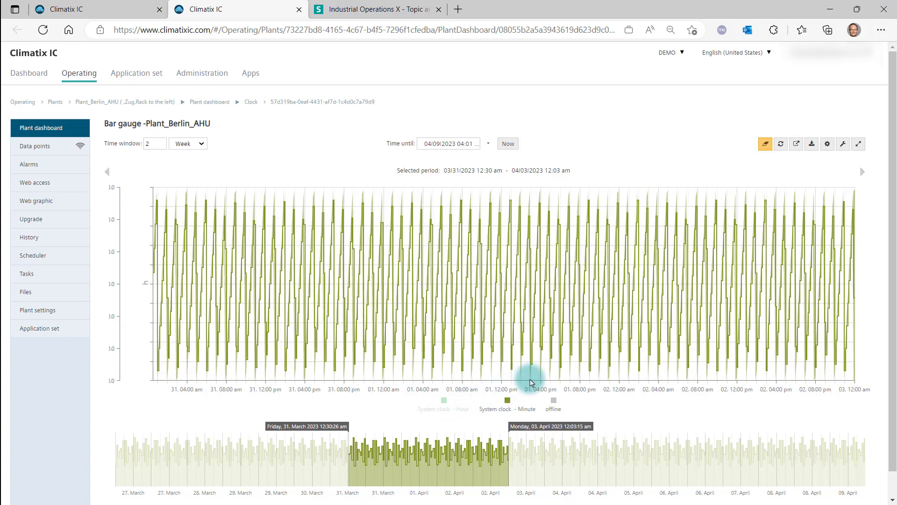
pyautogui.click(444, 403)
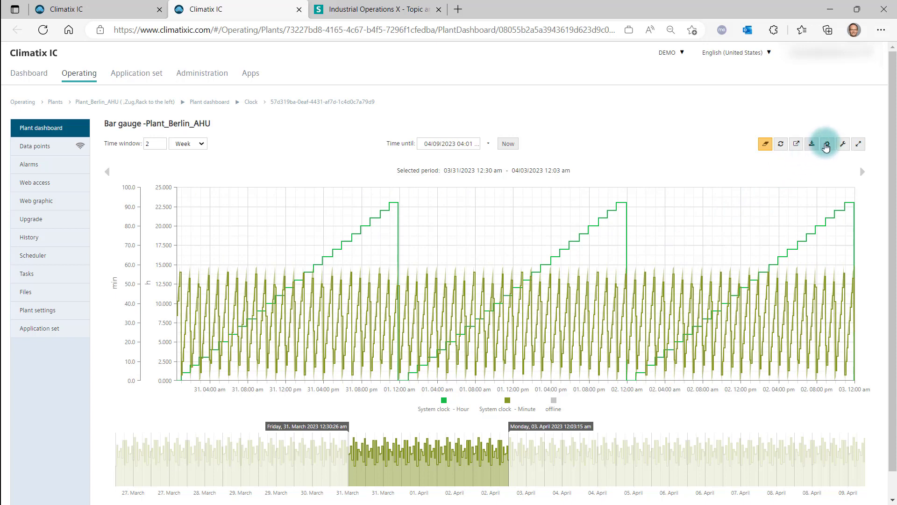
# In the chart configuration, set the Hour data point's color to 5c7865
pyautogui.click(826, 145)
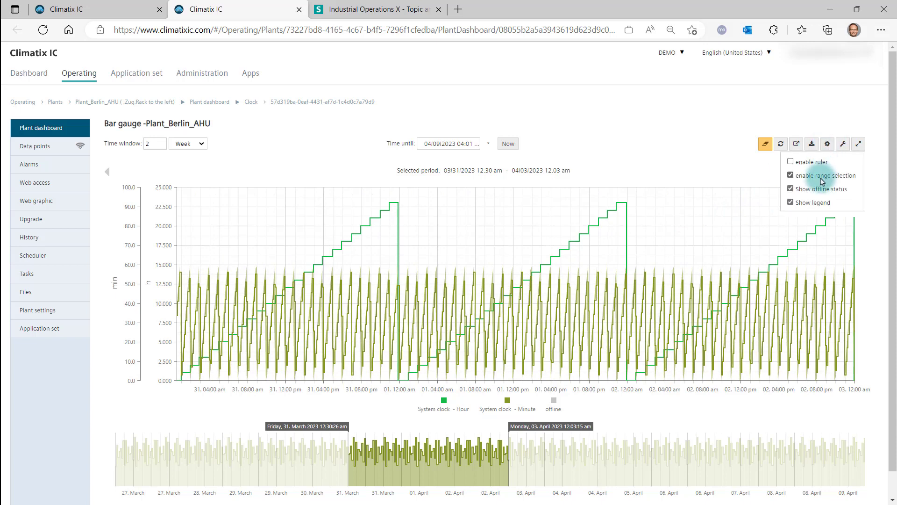
pyautogui.click(829, 150)
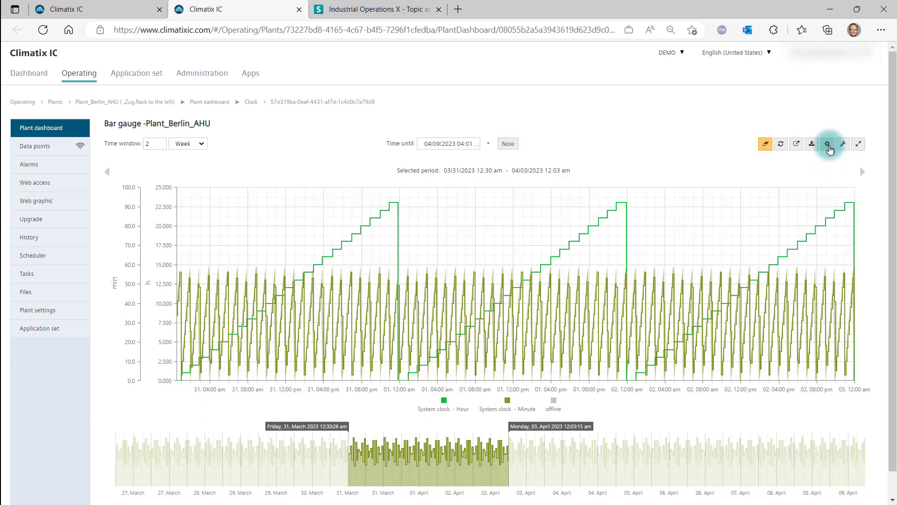
pyautogui.click(828, 145)
pyautogui.click(841, 146)
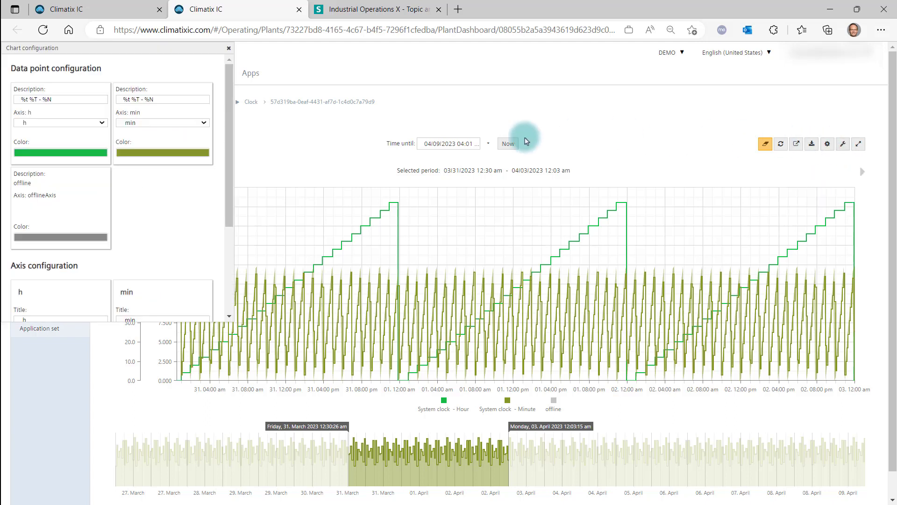
pyautogui.click(93, 154)
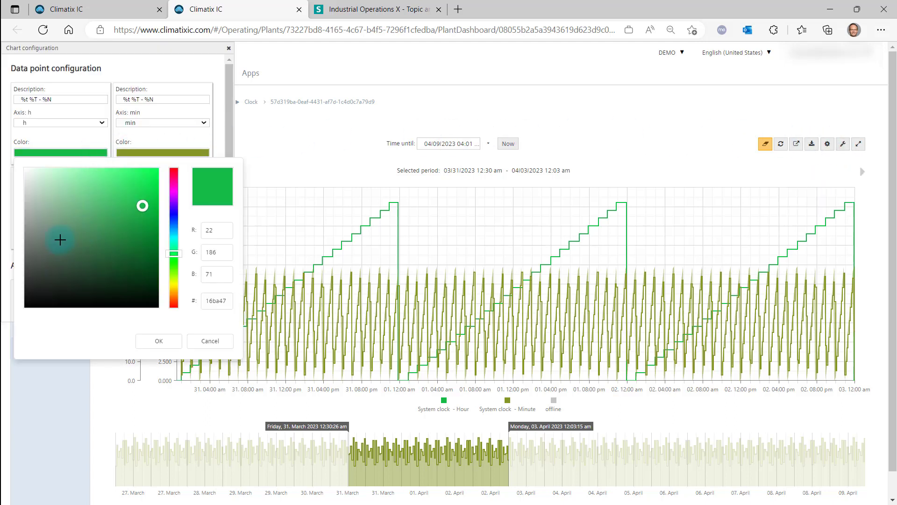
pyautogui.click(157, 340)
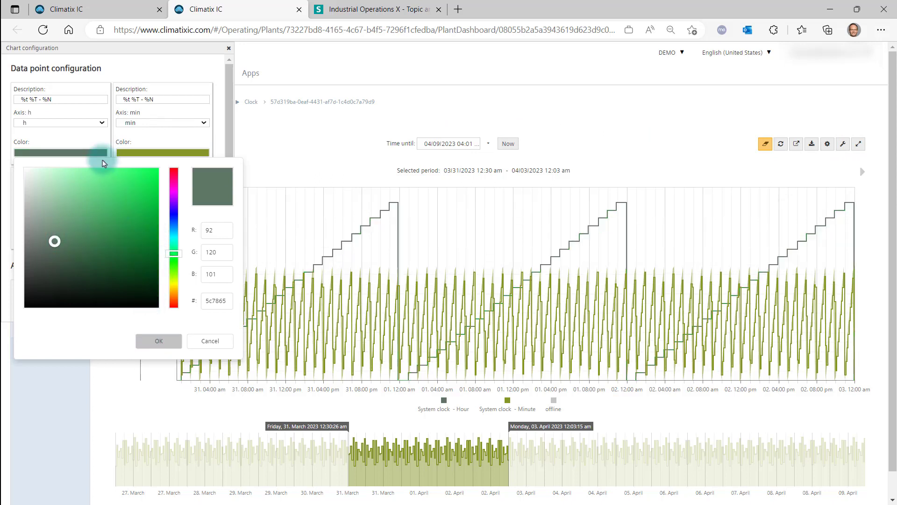
pyautogui.click(65, 97)
pyautogui.moveTo(65, 97); pyautogui.dragTo(10, 96)
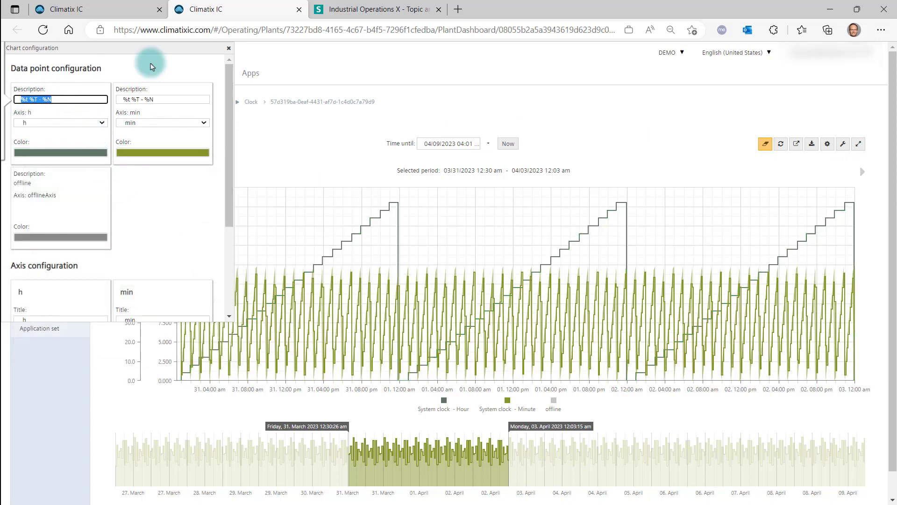
pyautogui.click(229, 50)
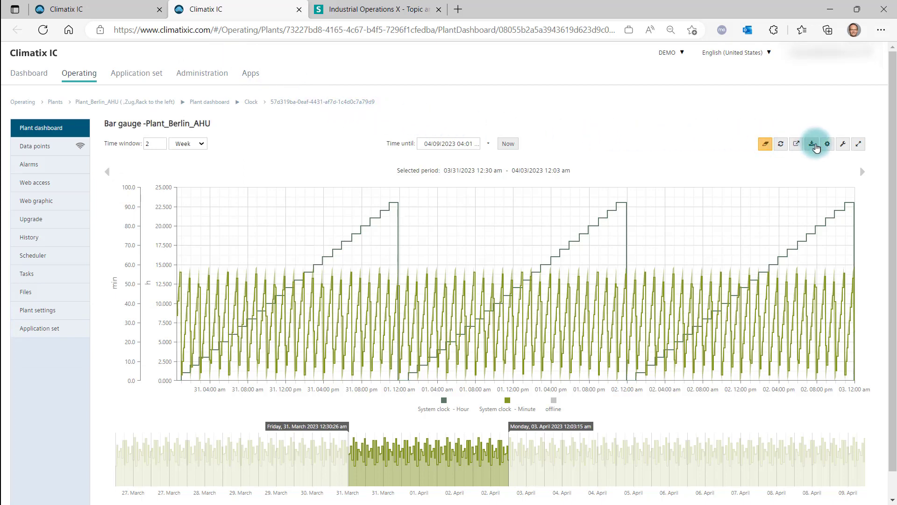
# Try setting up a chart data export with a 1 Week sampling period starting 03/02/2023, then cancel it
pyautogui.click(811, 143)
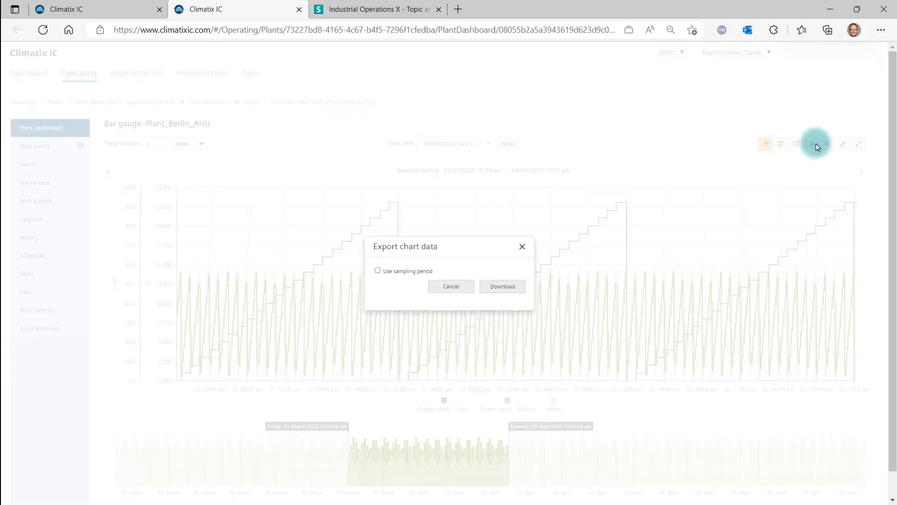
pyautogui.click(370, 272)
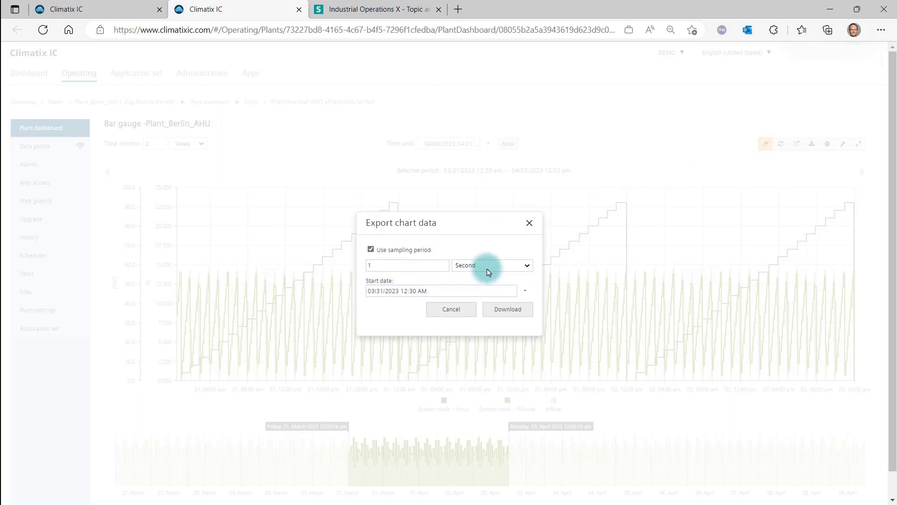
pyautogui.click(528, 266)
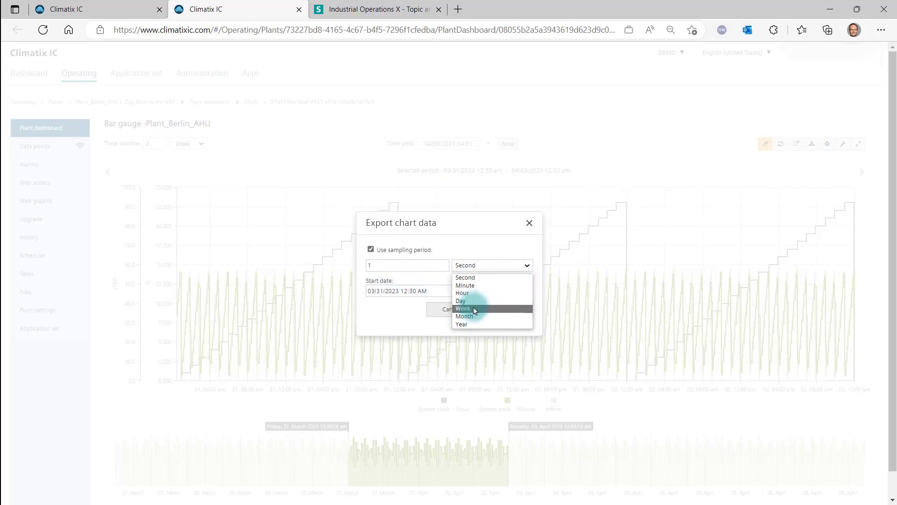
pyautogui.click(473, 309)
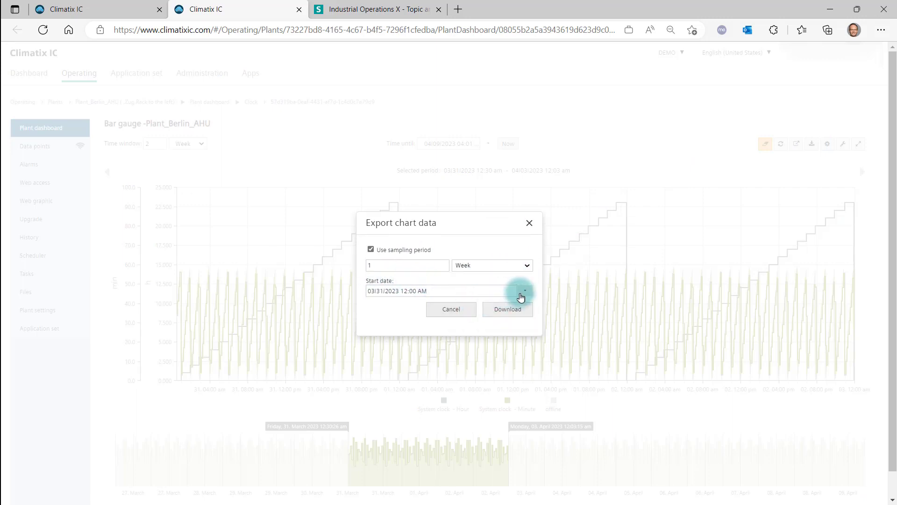
pyautogui.click(522, 294)
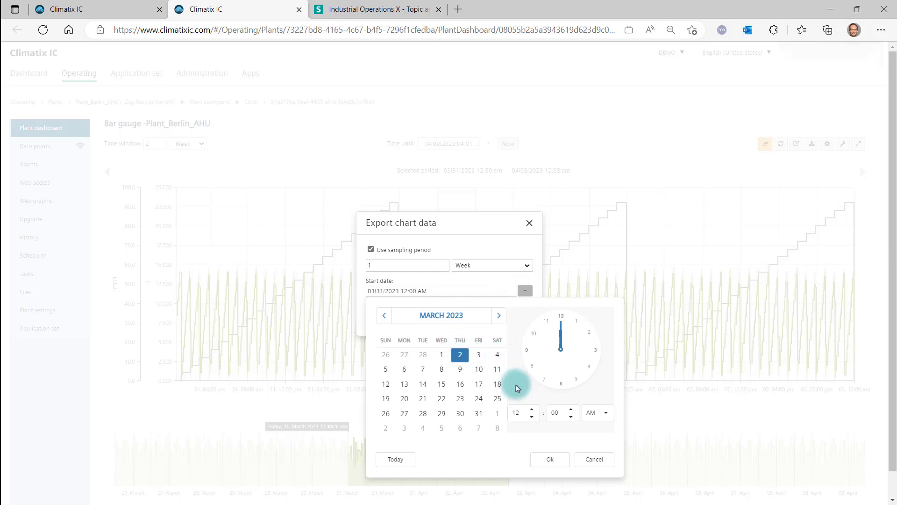
pyautogui.click(550, 459)
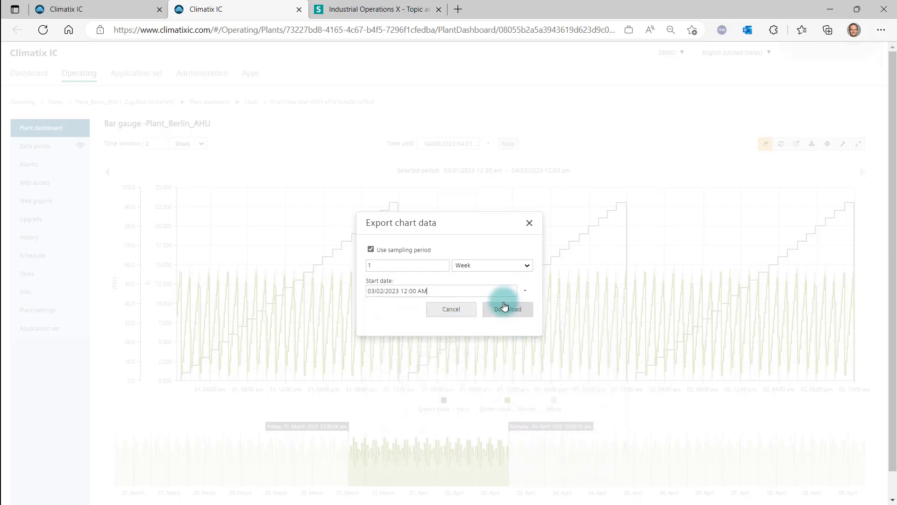
pyautogui.click(371, 250)
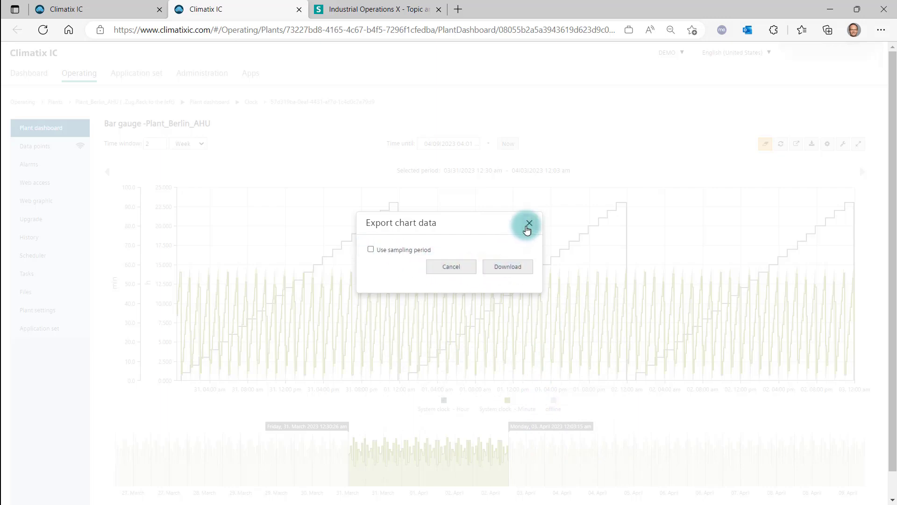
pyautogui.click(529, 224)
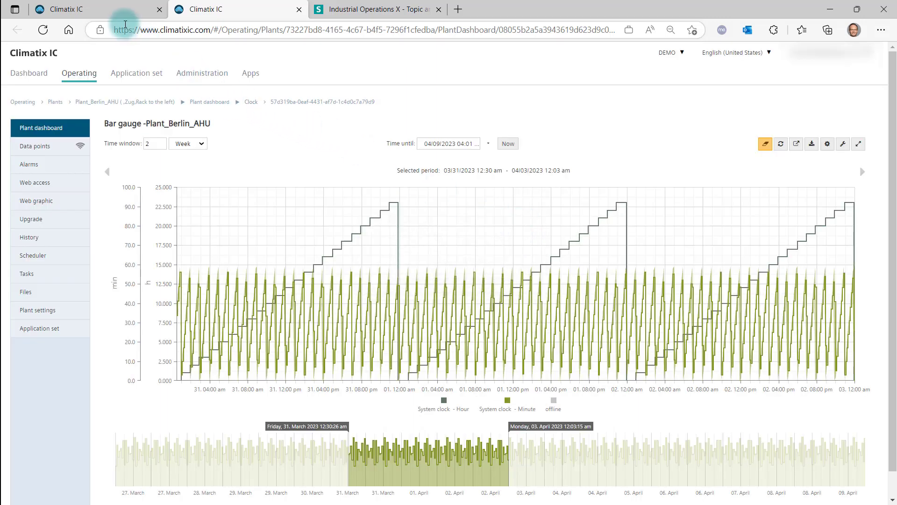
# Back on the plant dashboard, open the Multi chart's trend view in a new tab
pyautogui.click(120, 13)
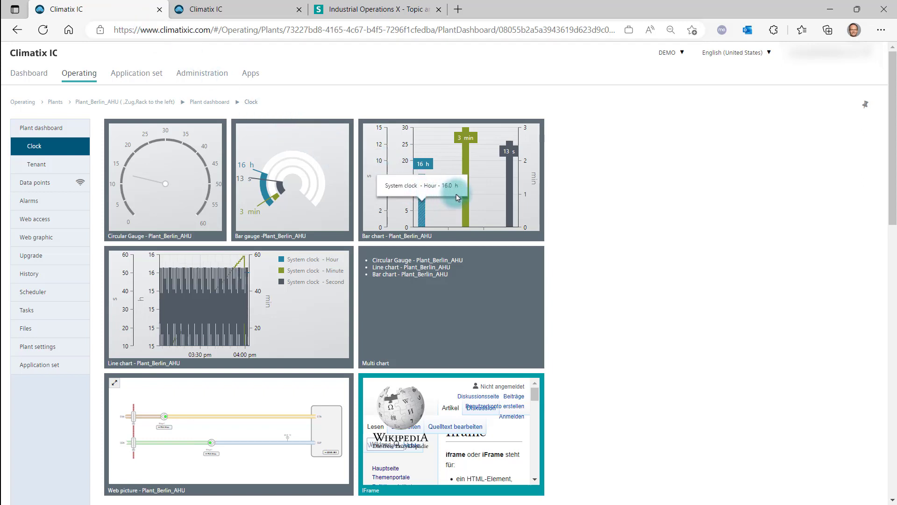
pyautogui.moveTo(472, 200)
pyautogui.moveTo(510, 199)
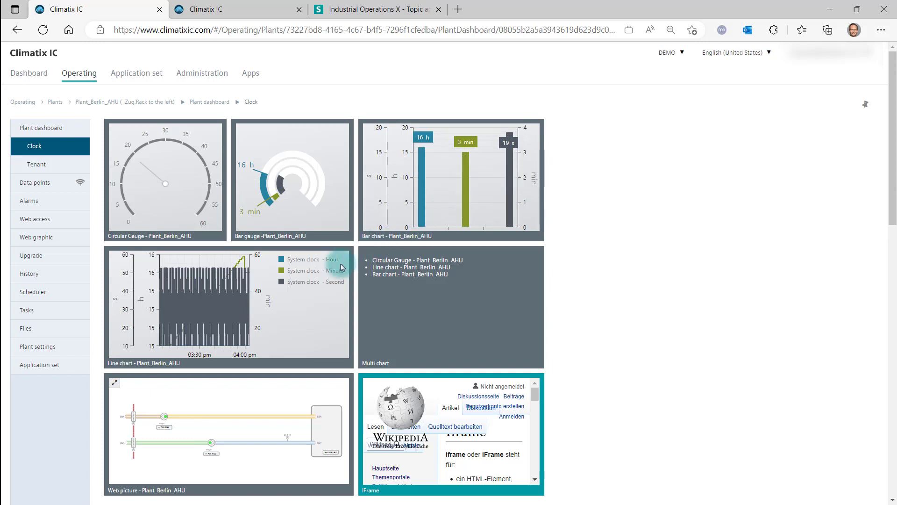
pyautogui.moveTo(211, 335)
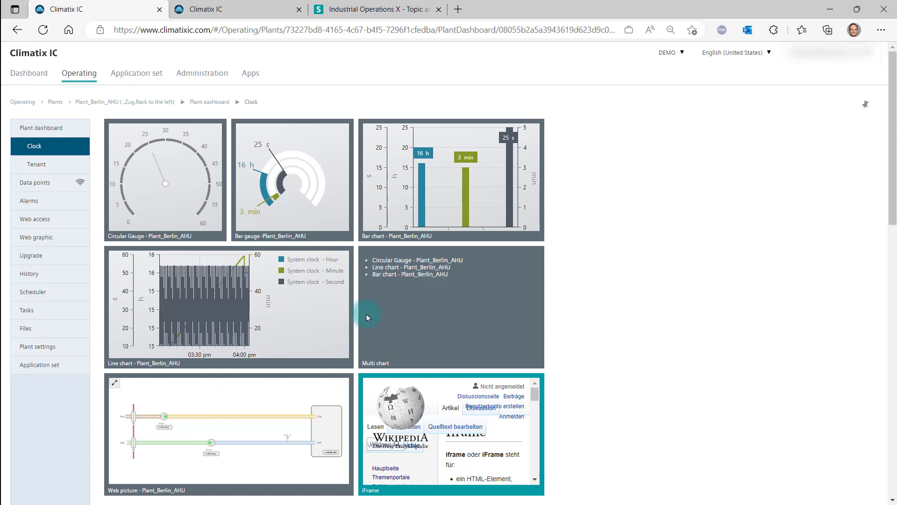
pyautogui.rightClick(388, 309)
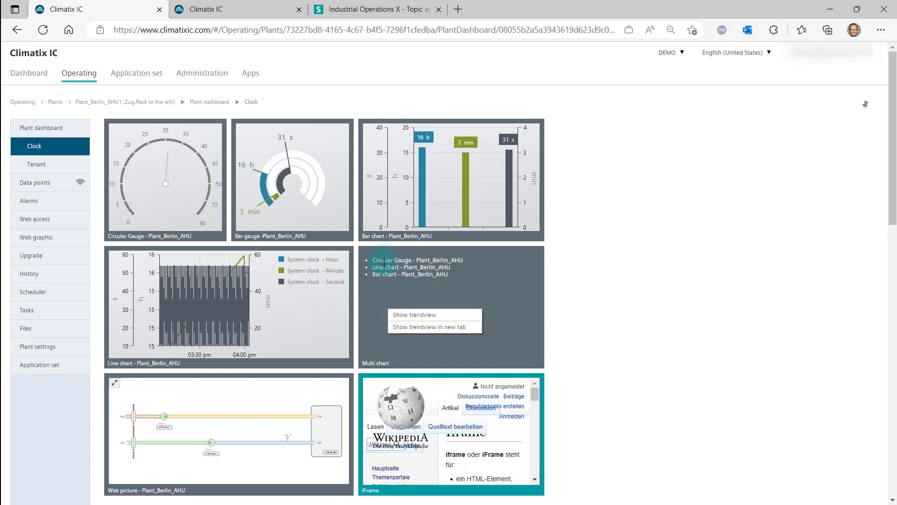
pyautogui.click(404, 327)
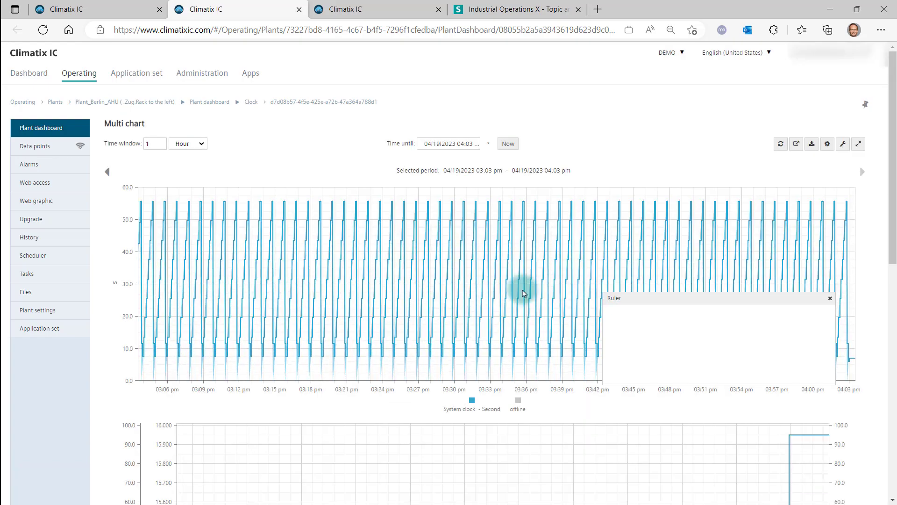
# In the multi chart's second chart, hide the Hour and Minute series
pyautogui.scroll(-5, 523, 290)
pyautogui.scroll(-4, 497, 288)
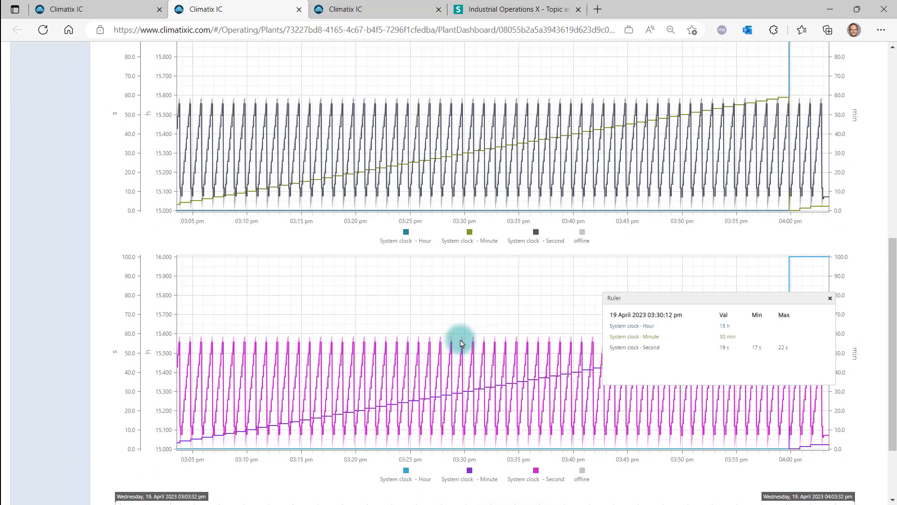
pyautogui.click(405, 225)
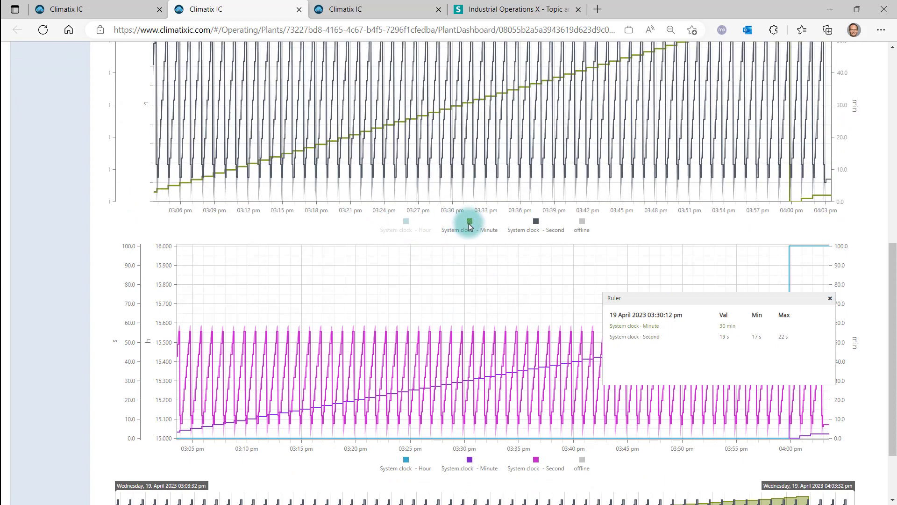
pyautogui.click(469, 227)
pyautogui.scroll(5, 481, 228)
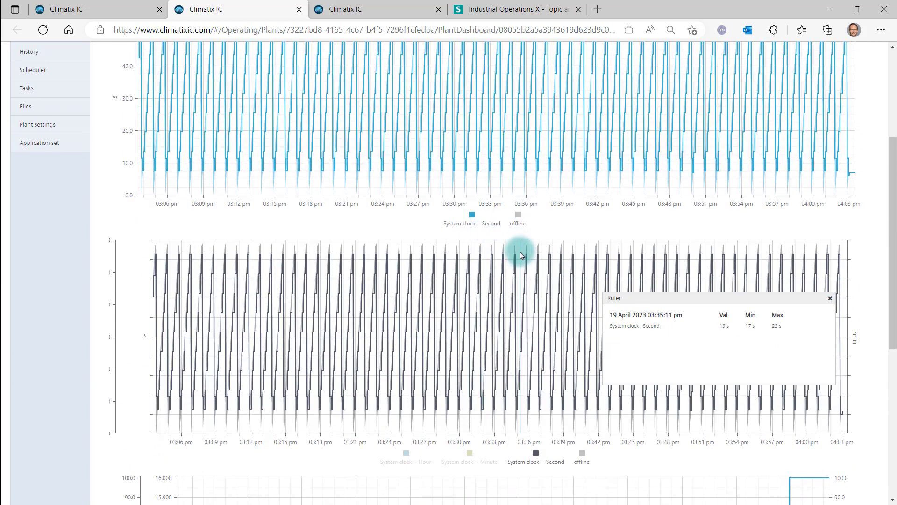
pyautogui.scroll(4, 521, 255)
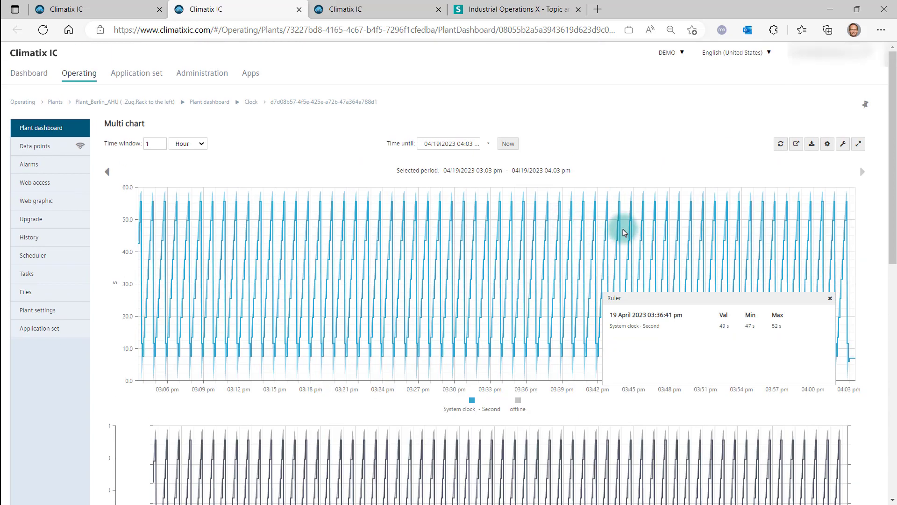
# Back on the Clock plant dashboard, open the Web picture tile's plant graphic in a new tab
pyautogui.click(110, 9)
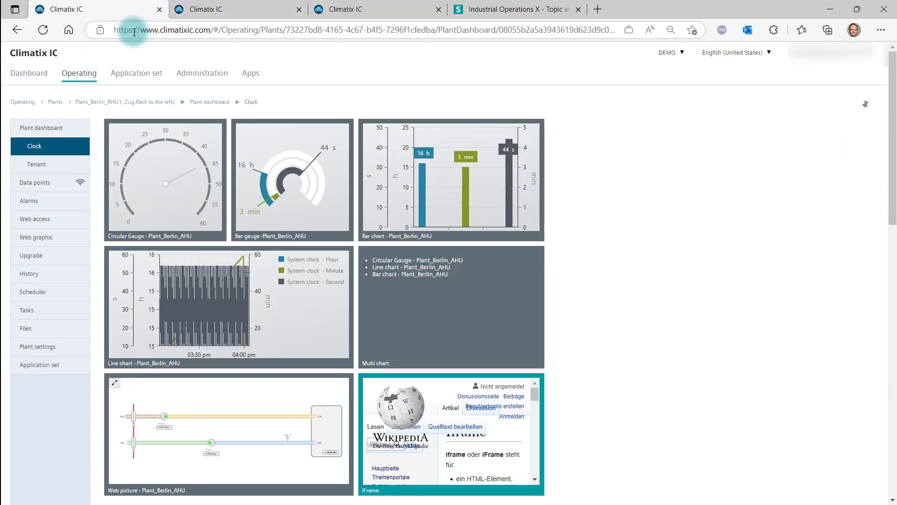
pyautogui.scroll(-3, 221, 396)
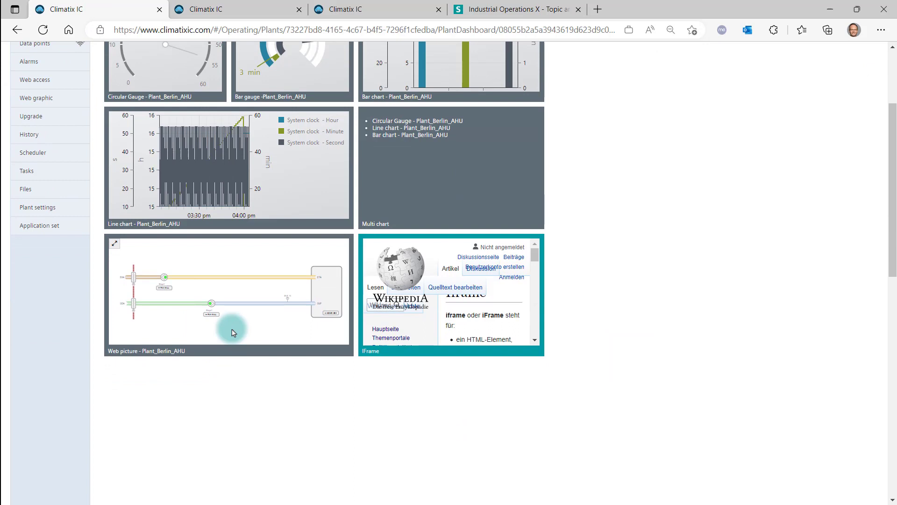
pyautogui.rightClick(236, 285)
pyautogui.click(256, 303)
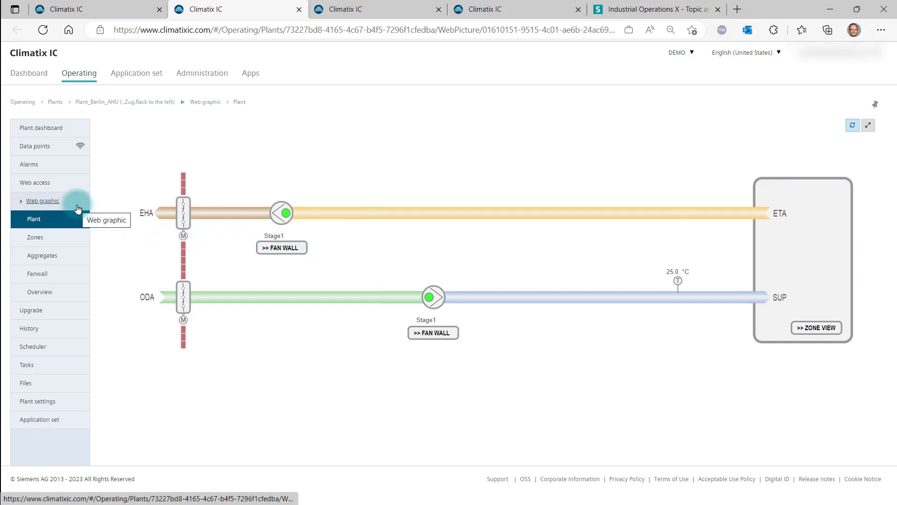
# On the plant dashboard, follow a link inside the IFrame tile's Wikipedia page
pyautogui.click(98, 10)
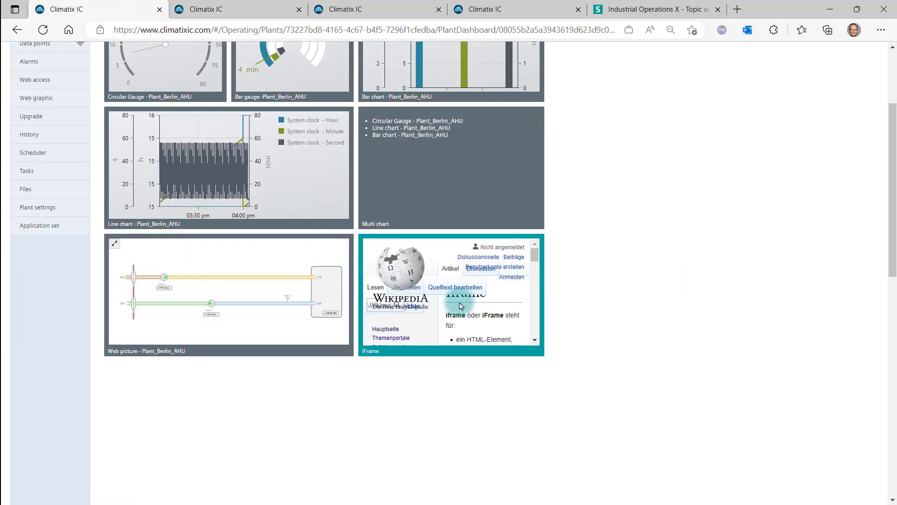
pyautogui.click(393, 329)
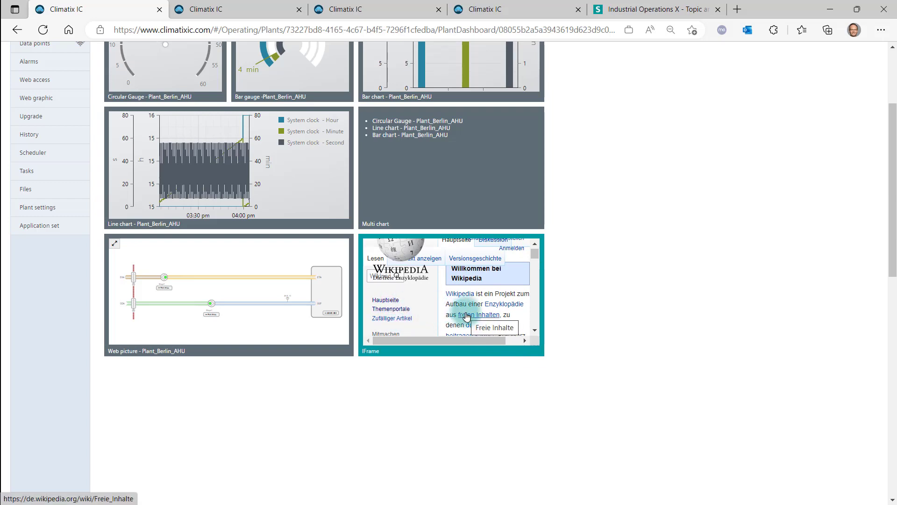
pyautogui.scroll(5, 466, 316)
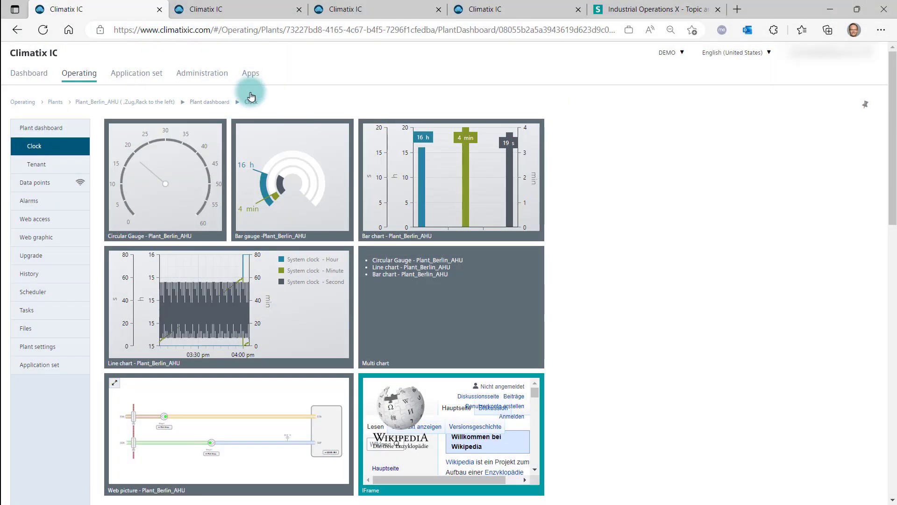
# Open the plant dashboard editor and select the Clock dashboard for editing
pyautogui.click(255, 78)
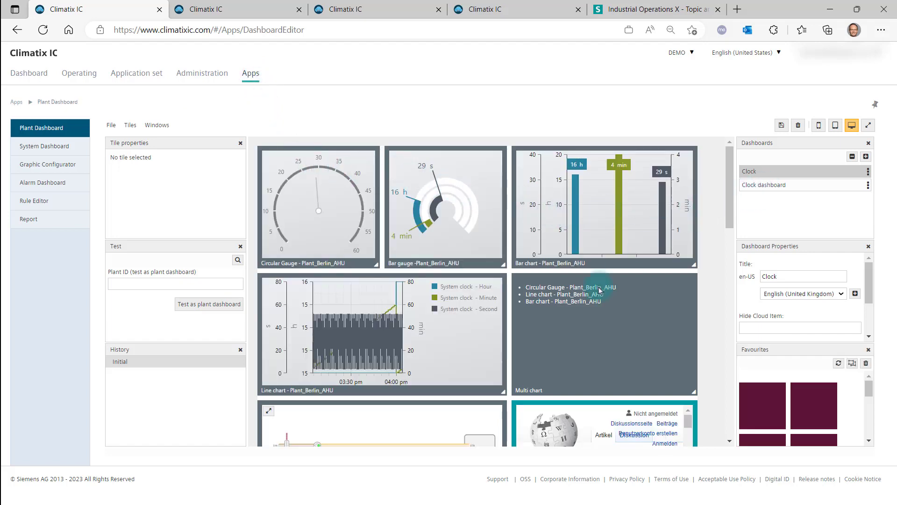
pyautogui.click(754, 188)
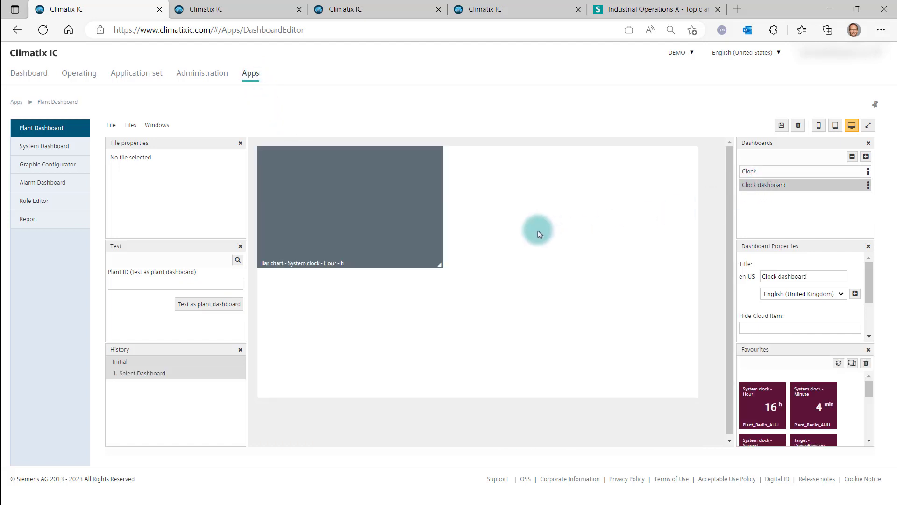
# Add a new Bar gauge tile to the Clock dashboard and select it
pyautogui.rightClick(510, 226)
pyautogui.moveTo(515, 233)
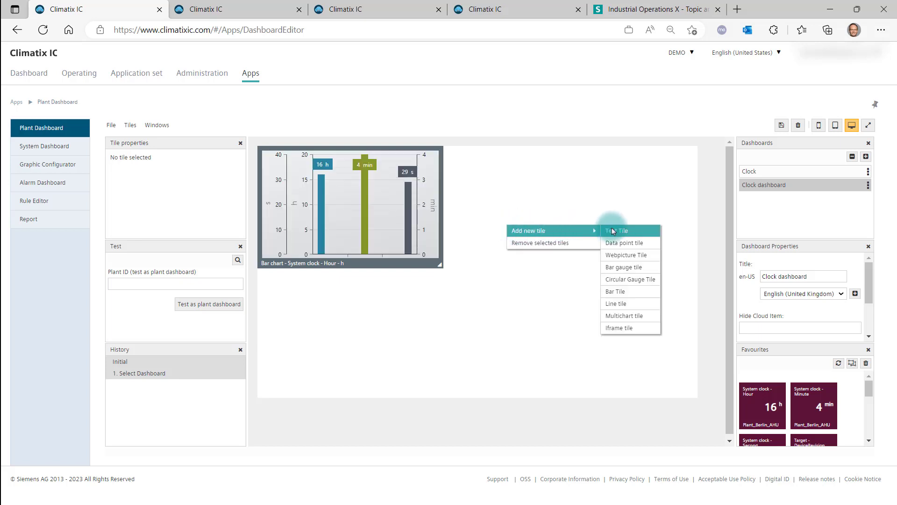
pyautogui.click(618, 269)
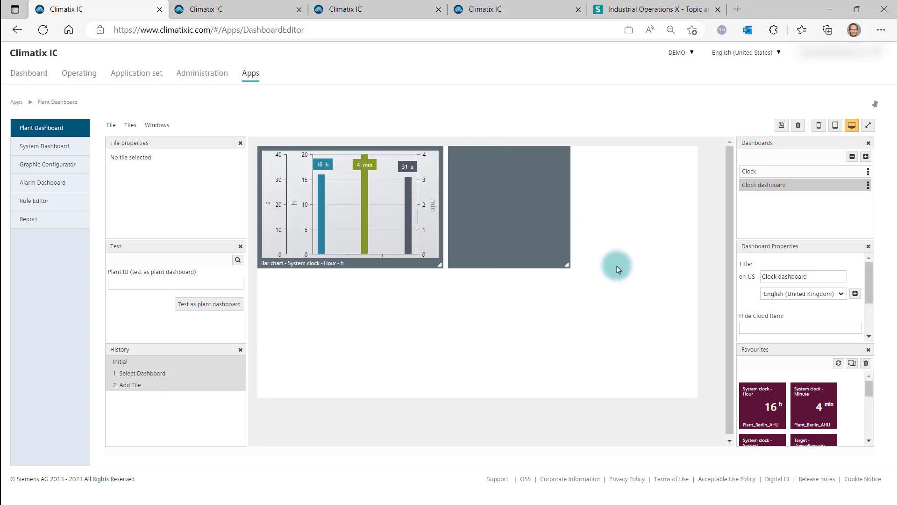
pyautogui.moveTo(528, 304)
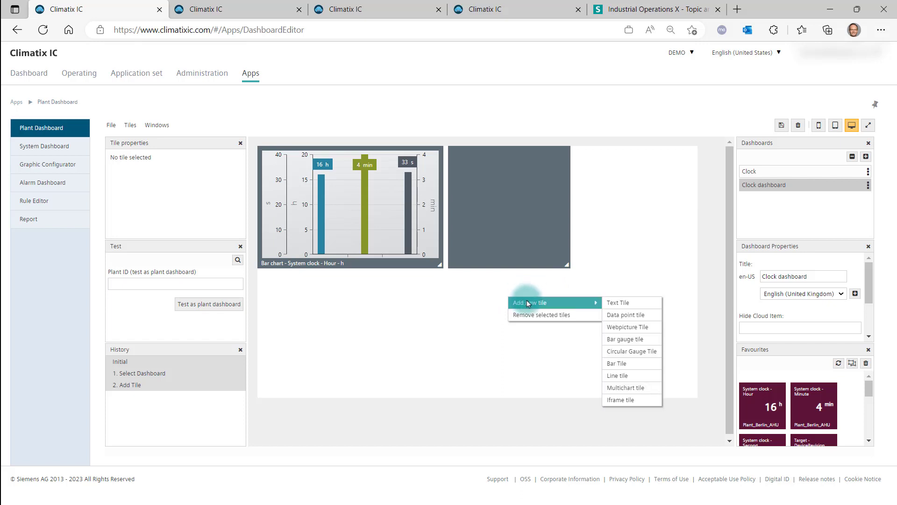
pyautogui.click(515, 247)
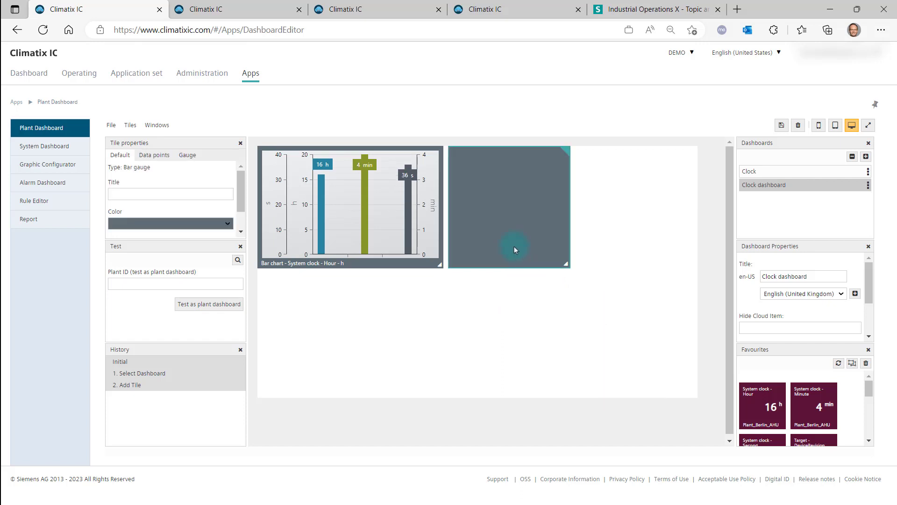
# Title the new tile Bar gauge - [SiteName]
pyautogui.click(125, 197)
pyautogui.write('Bar')
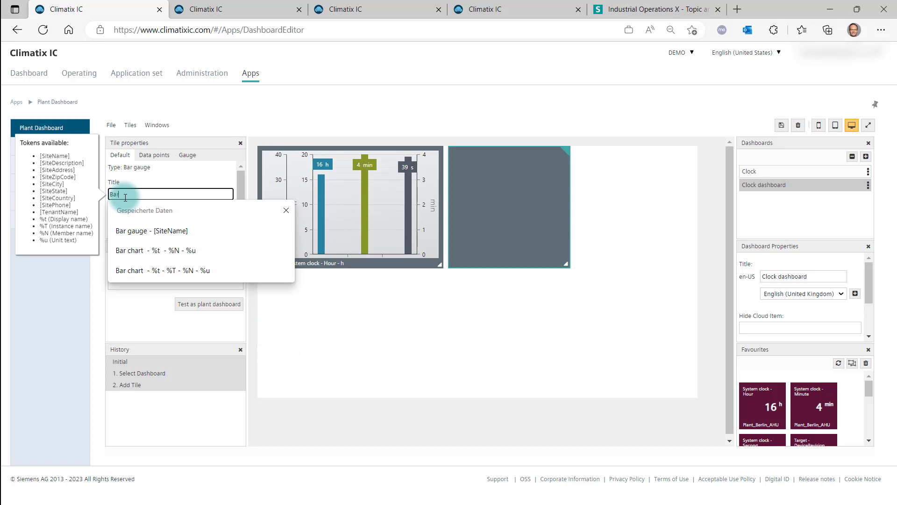
pyautogui.write(' gau')
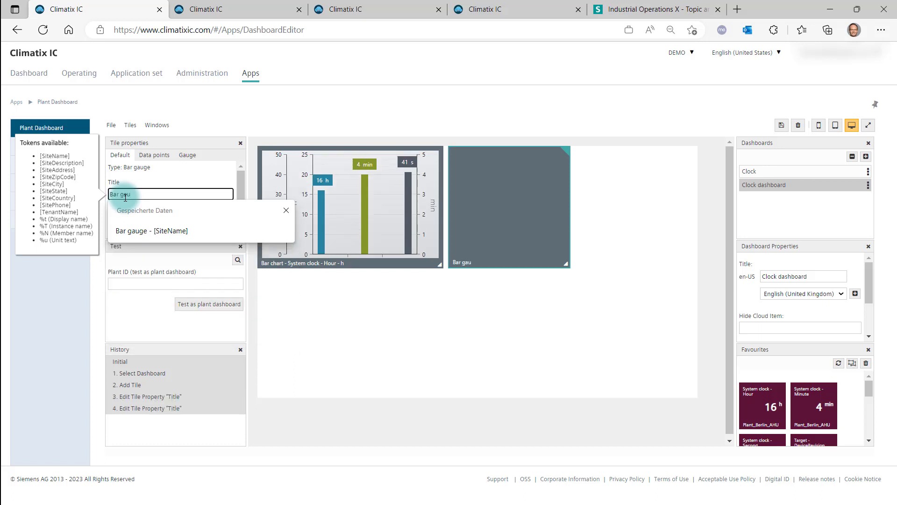
pyautogui.write('ge -')
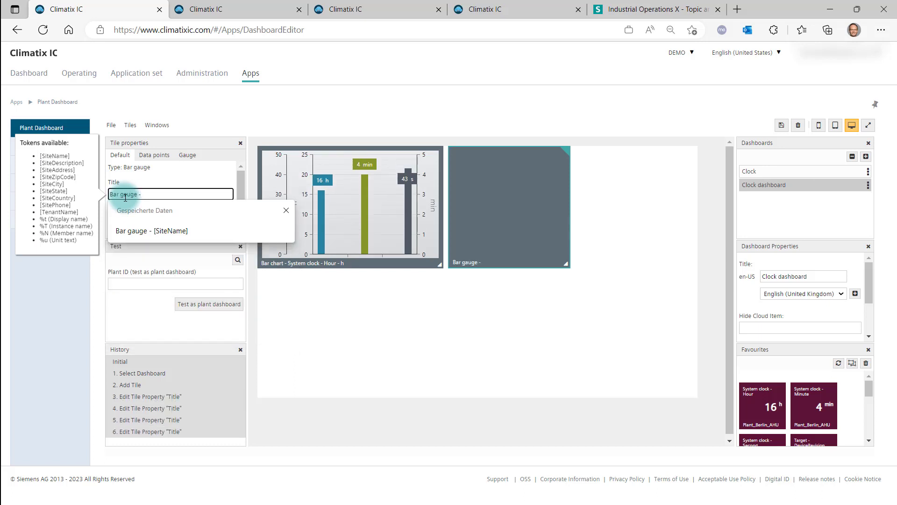
pyautogui.click(62, 159)
pyautogui.click(148, 196)
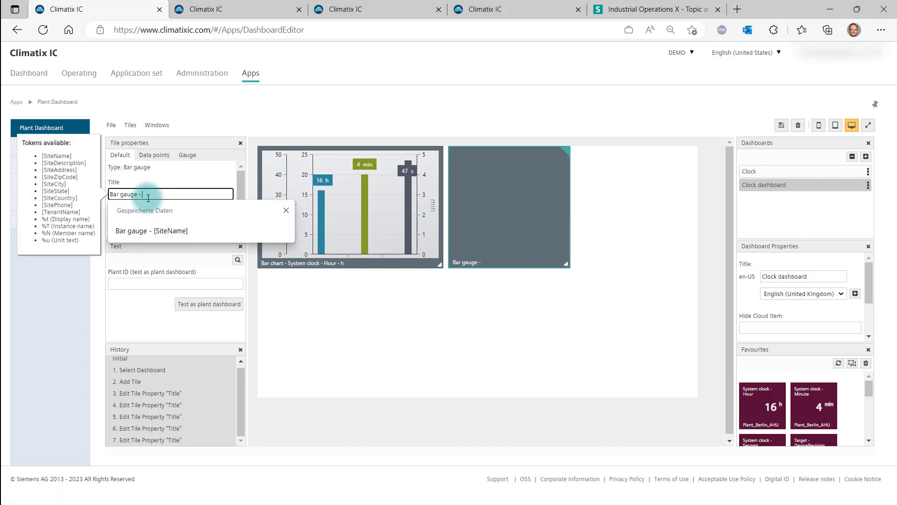
pyautogui.press('Down')
pyautogui.press('Return')
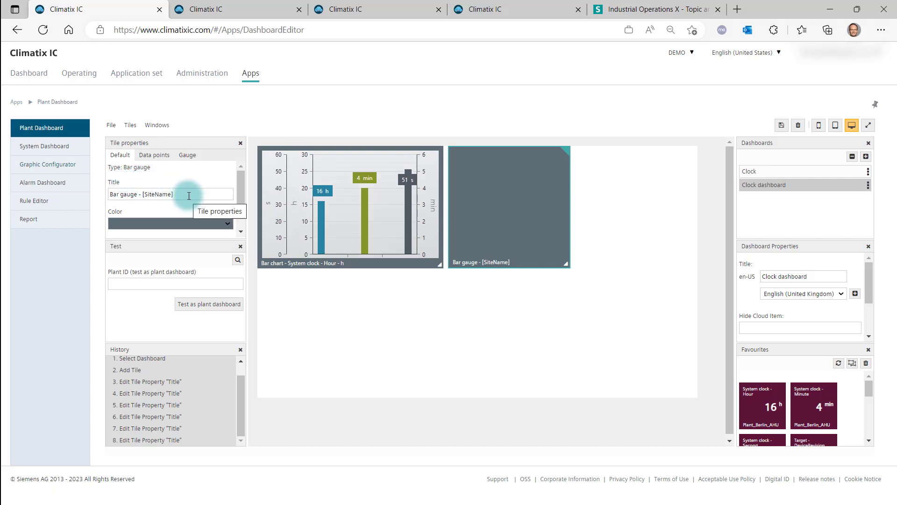
# Set the tile's color to orange and close the Test panel
pyautogui.click(192, 224)
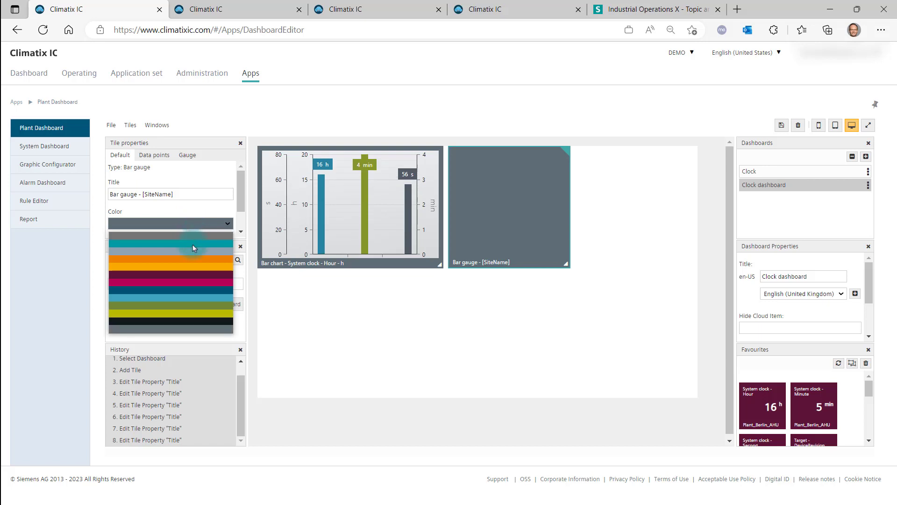
pyautogui.click(193, 257)
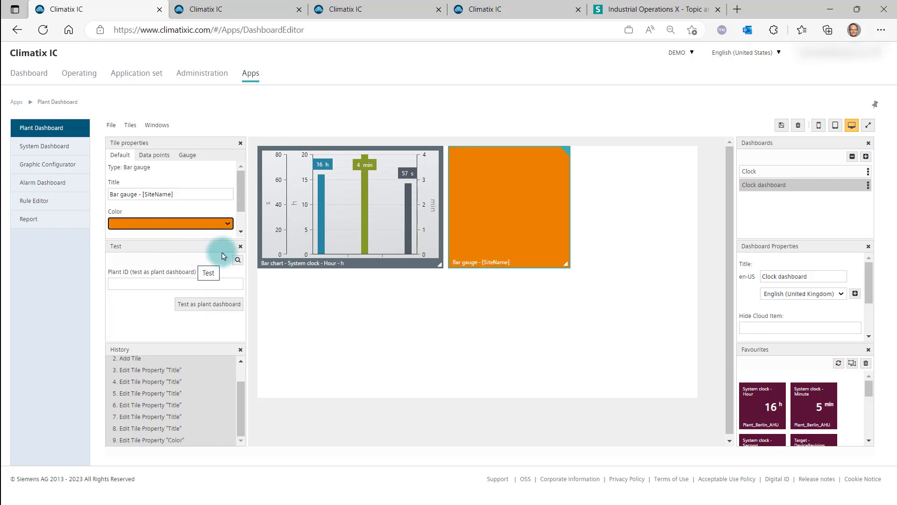
pyautogui.click(240, 246)
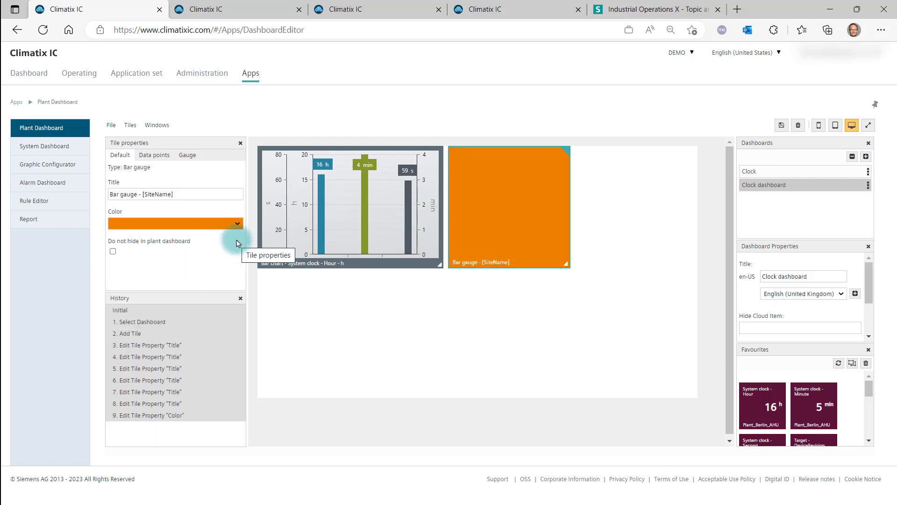
# Add the Plant_ India_Chiller System clock Hour, Minute and Second data points to the bar gauge tile
pyautogui.click(153, 155)
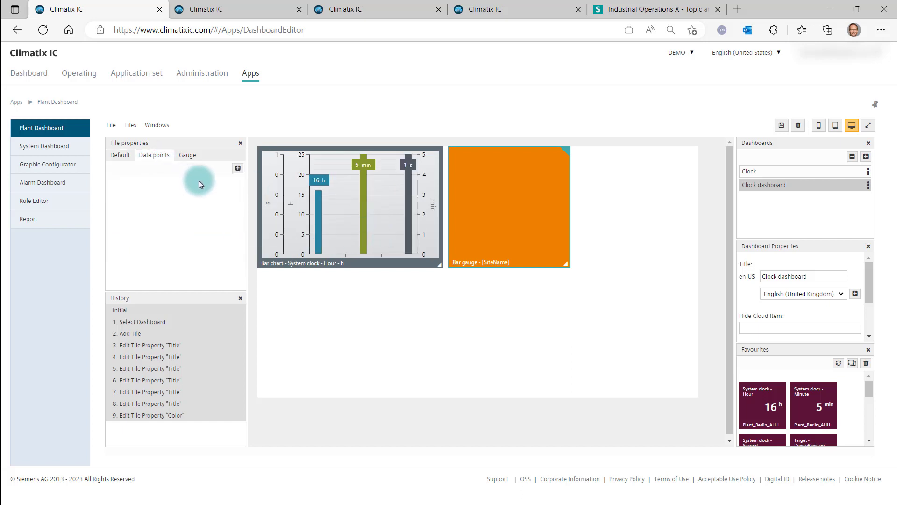
pyautogui.click(238, 168)
pyautogui.click(169, 229)
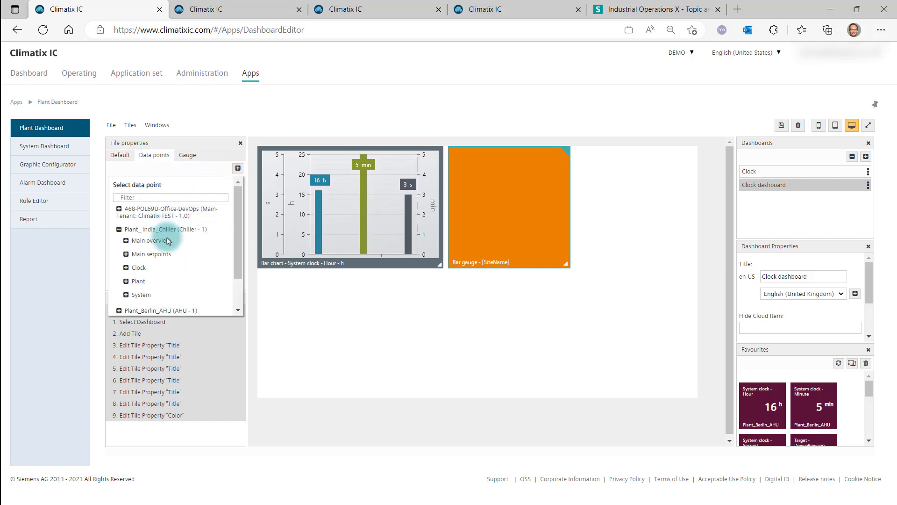
pyautogui.click(159, 279)
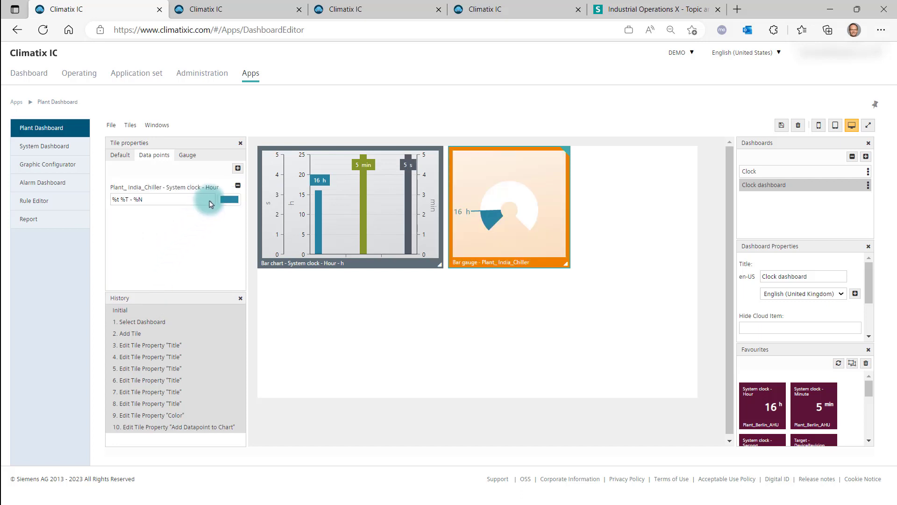
pyautogui.click(238, 167)
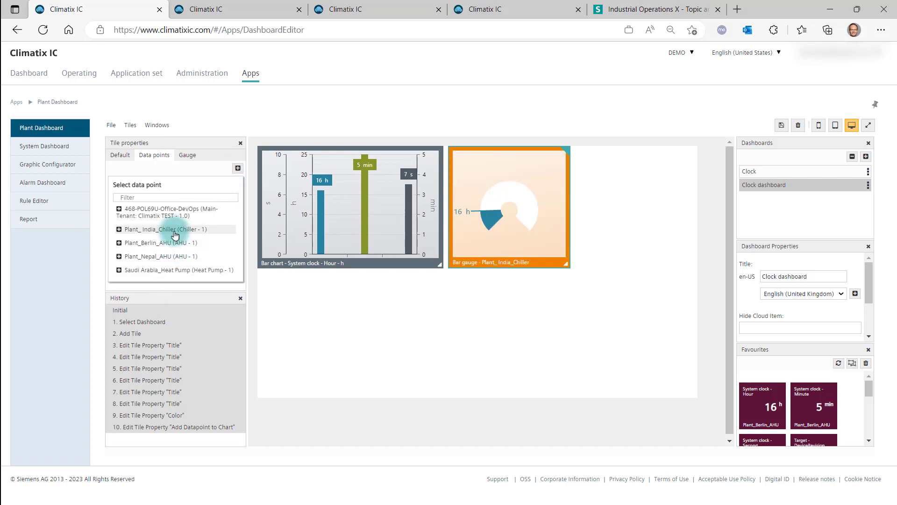
pyautogui.click(152, 229)
pyautogui.click(159, 272)
pyautogui.click(157, 287)
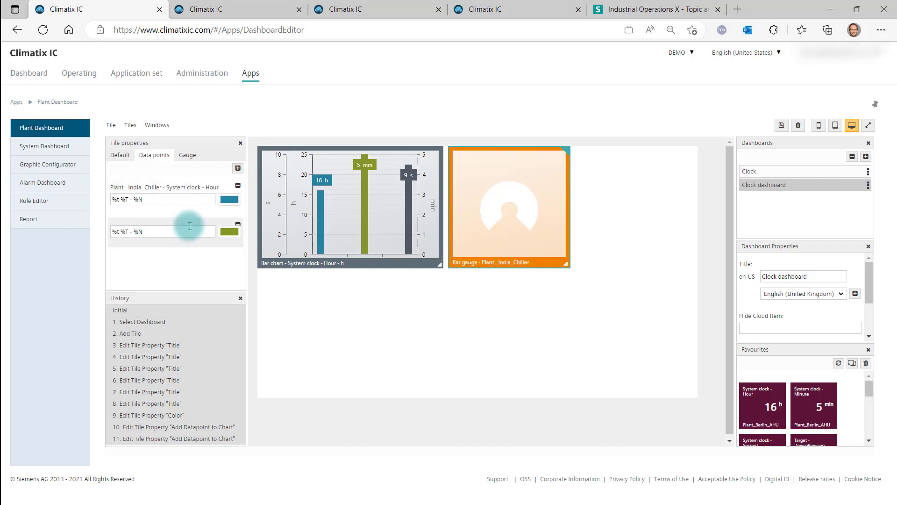
pyautogui.click(238, 168)
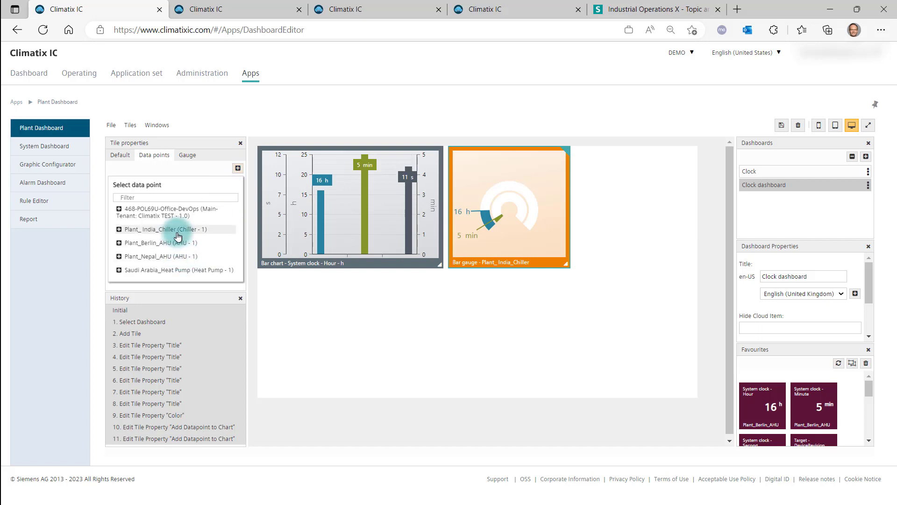
pyautogui.click(152, 229)
pyautogui.click(160, 282)
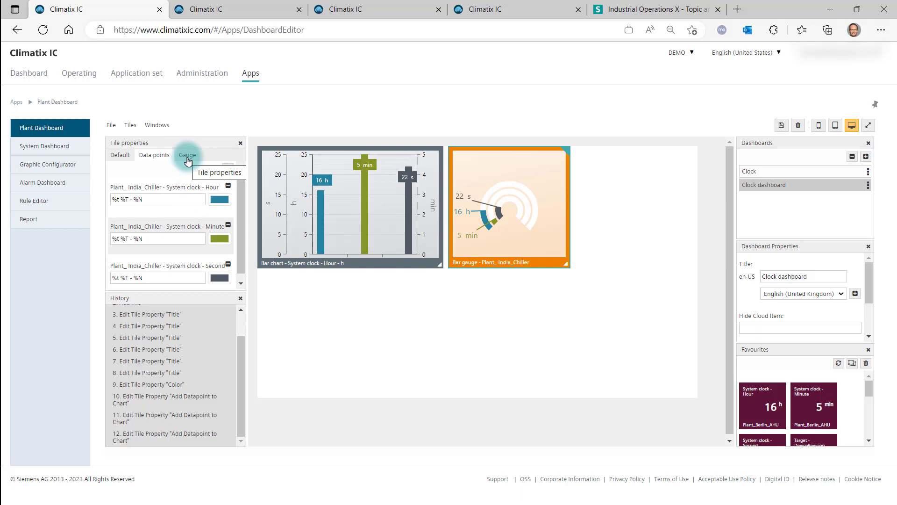
# In the tile's gauge settings, set the gauge maximum to 60
pyautogui.click(188, 161)
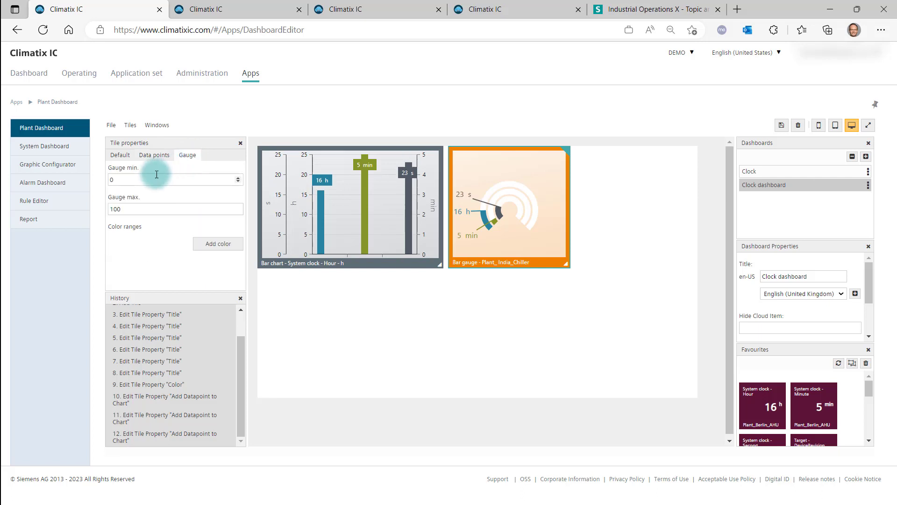
pyautogui.moveTo(120, 209); pyautogui.dragTo(107, 210)
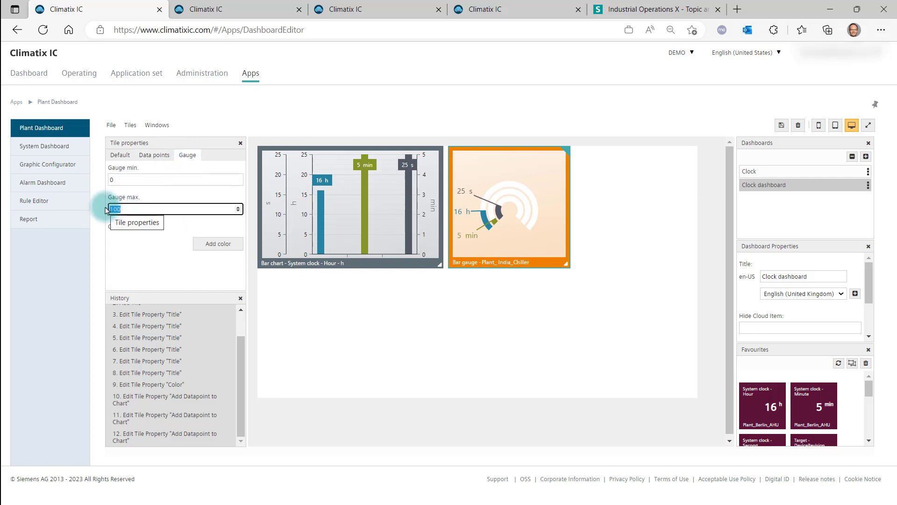
pyautogui.write('60')
pyautogui.click(146, 247)
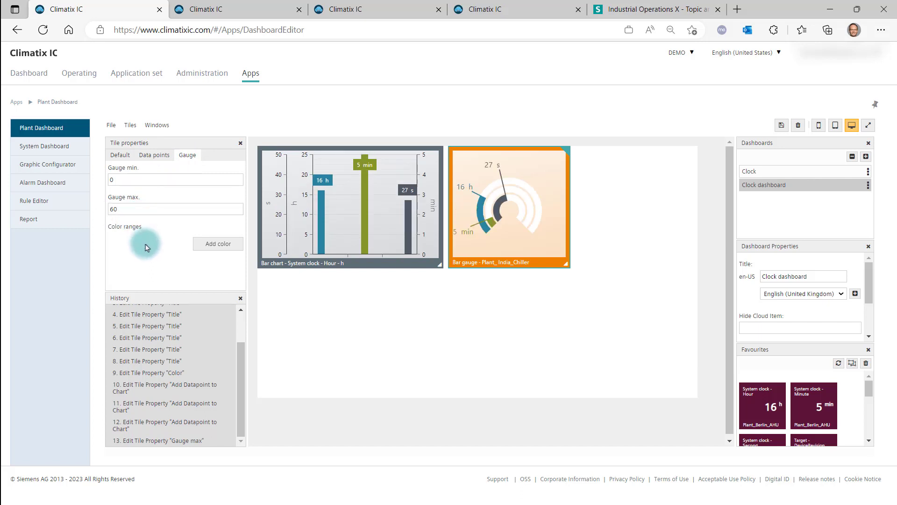
pyautogui.click(373, 232)
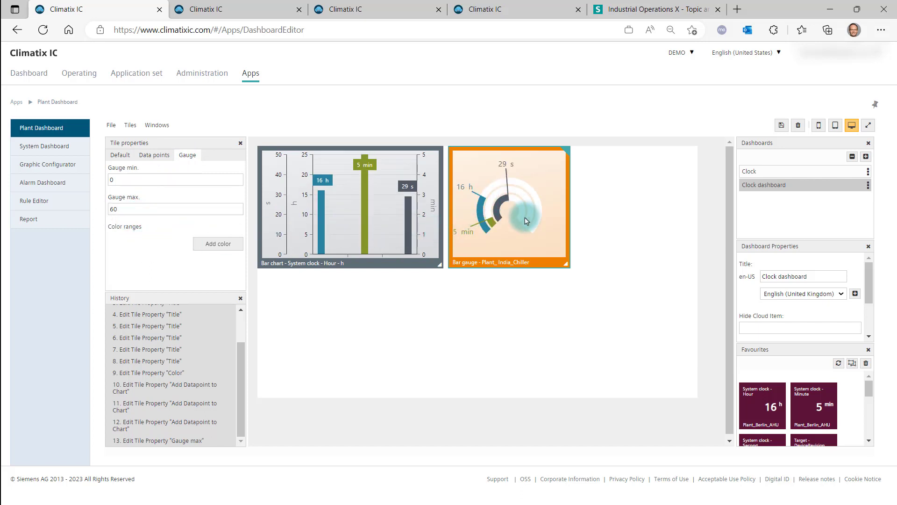
# Add a red color range starting at 40 to the bar gauge tile
pyautogui.click(217, 243)
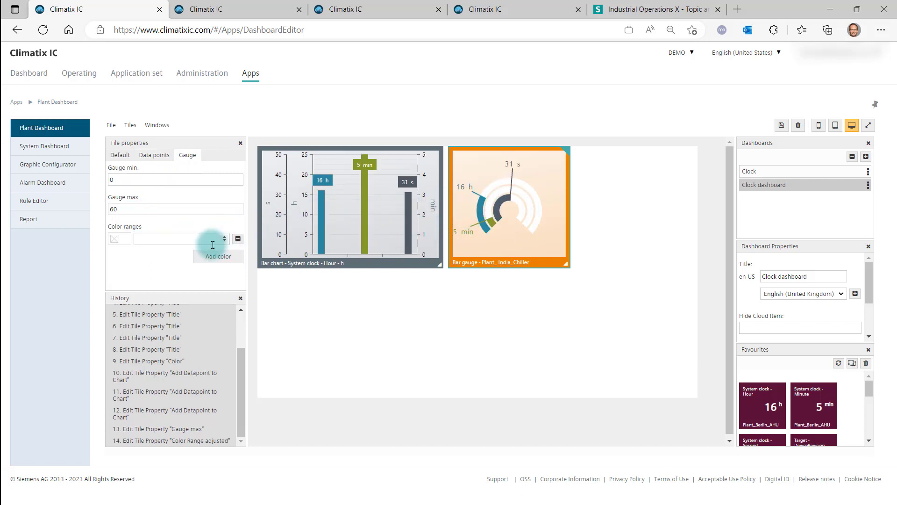
pyautogui.click(123, 239)
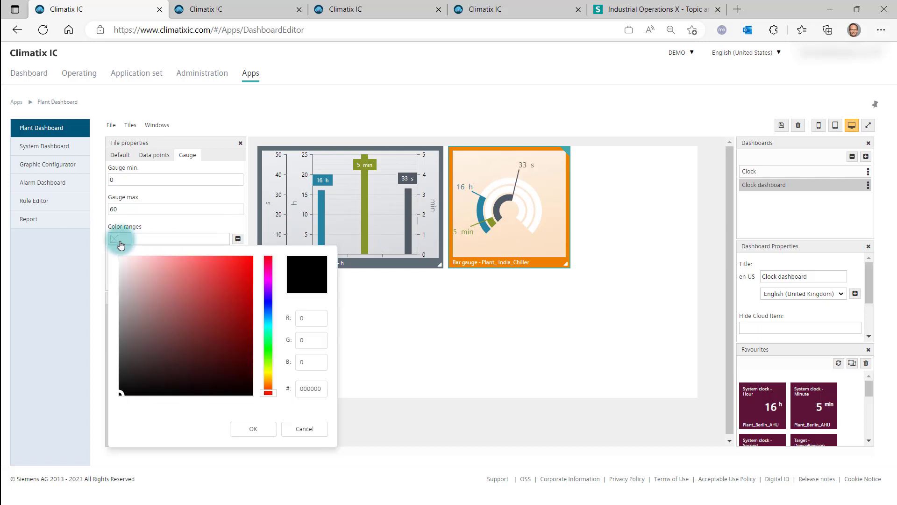
pyautogui.click(220, 268)
pyautogui.click(257, 426)
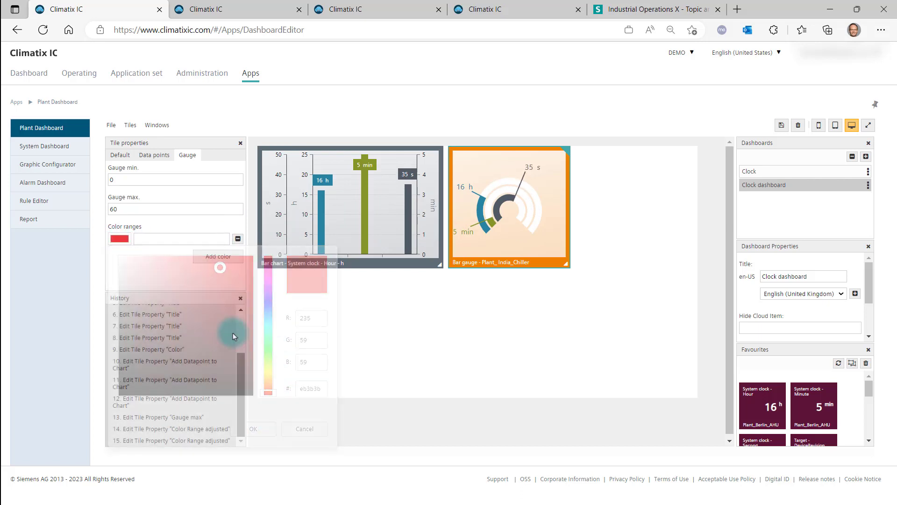
pyautogui.write('40')
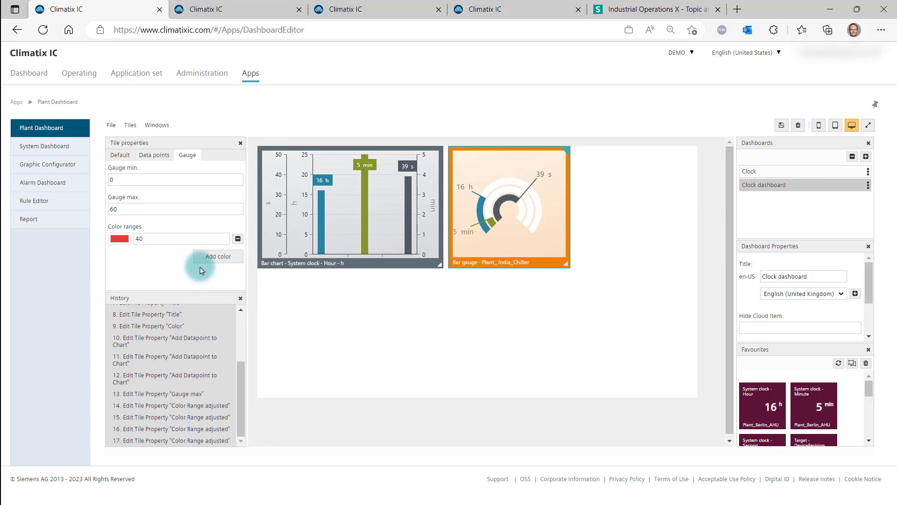
pyautogui.click(237, 240)
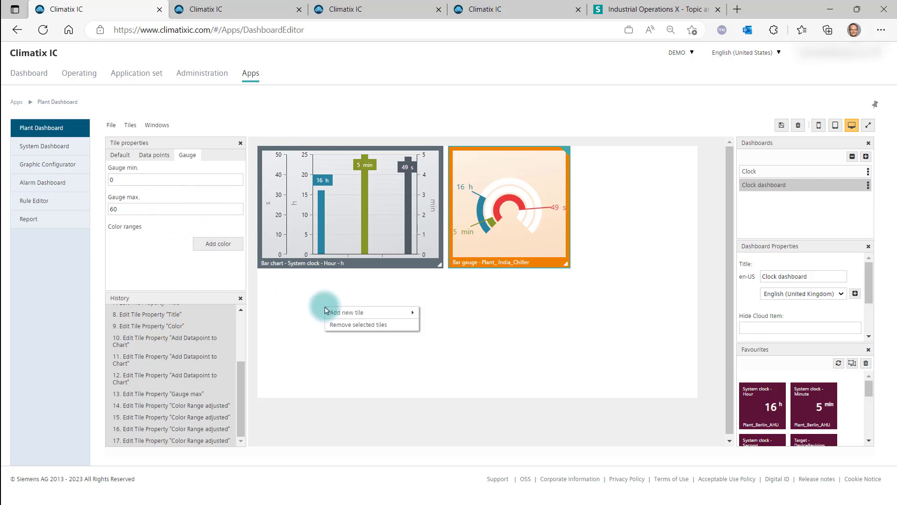
# Add a new Line tile to the dashboard and place it below the bar chart tile
pyautogui.moveTo(329, 312)
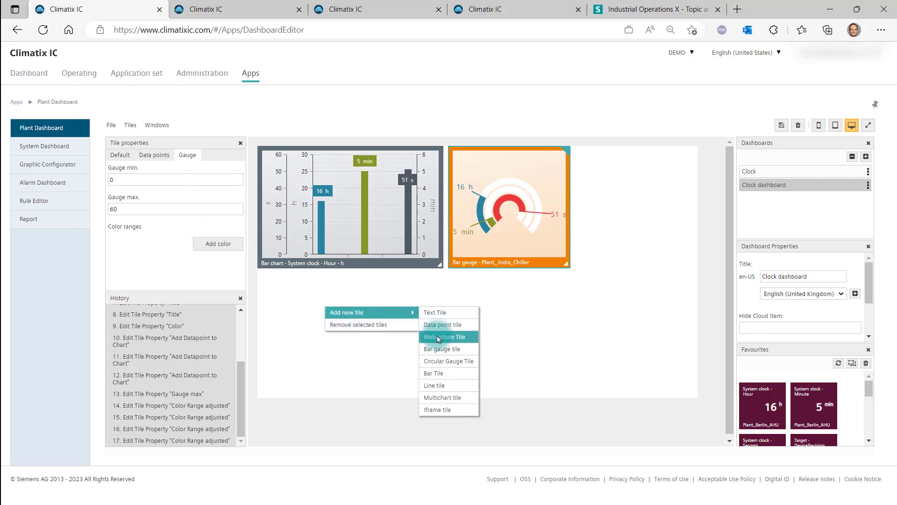
pyautogui.click(437, 385)
pyautogui.moveTo(578, 261); pyautogui.dragTo(299, 338)
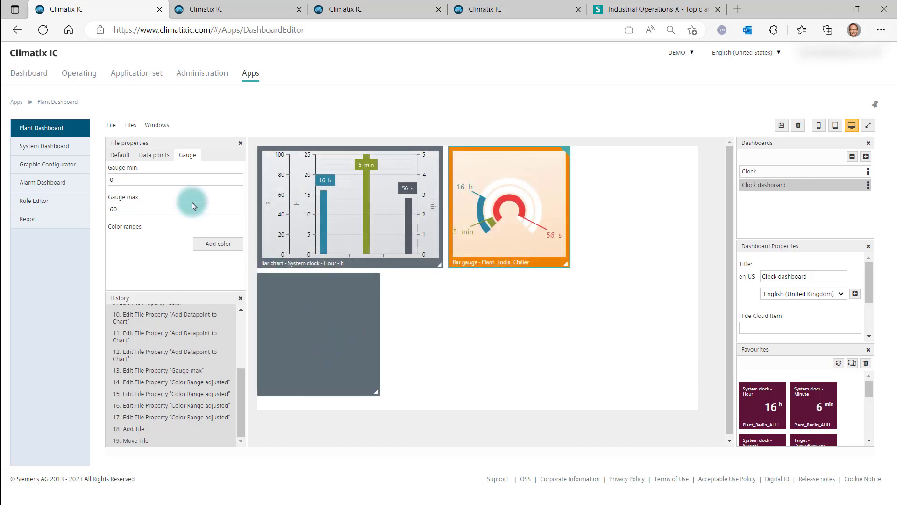
# Title the new line tile Line chart - [SiteName] -%t using the available tokens
pyautogui.click(273, 289)
pyautogui.click(152, 206)
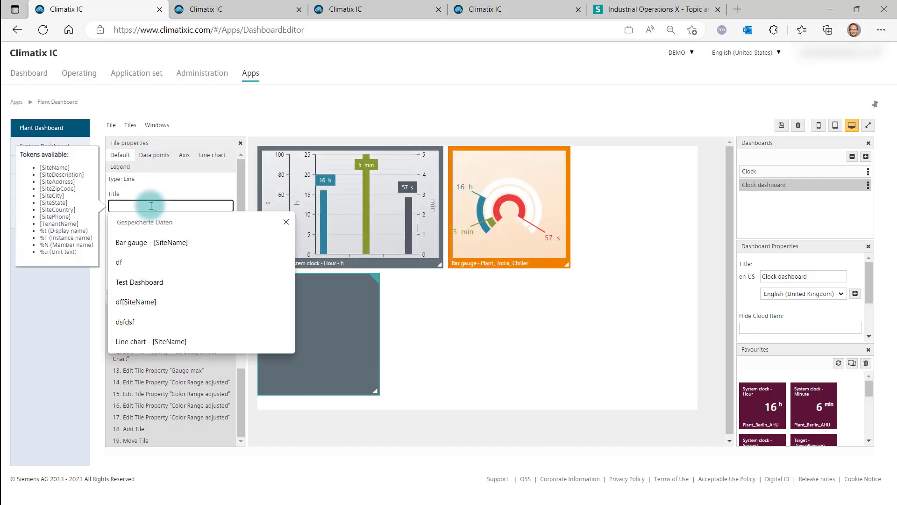
pyautogui.write('Line c')
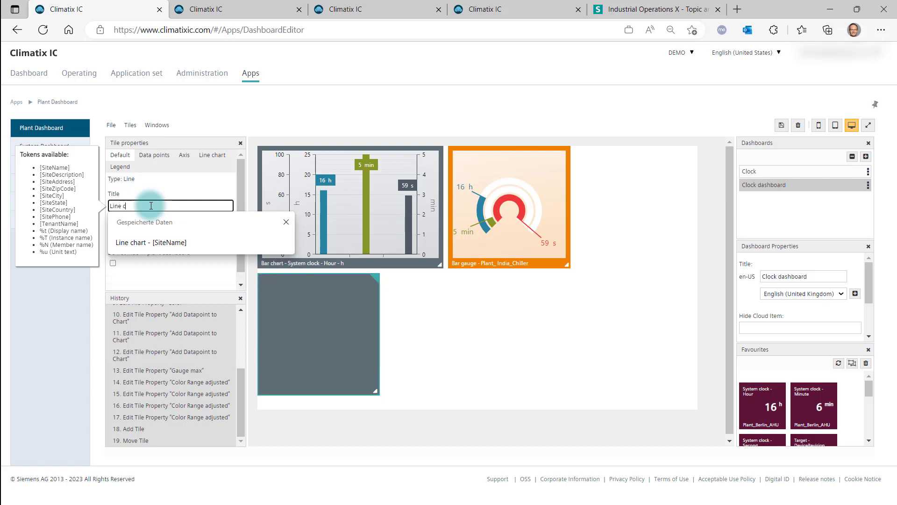
pyautogui.write('hart -')
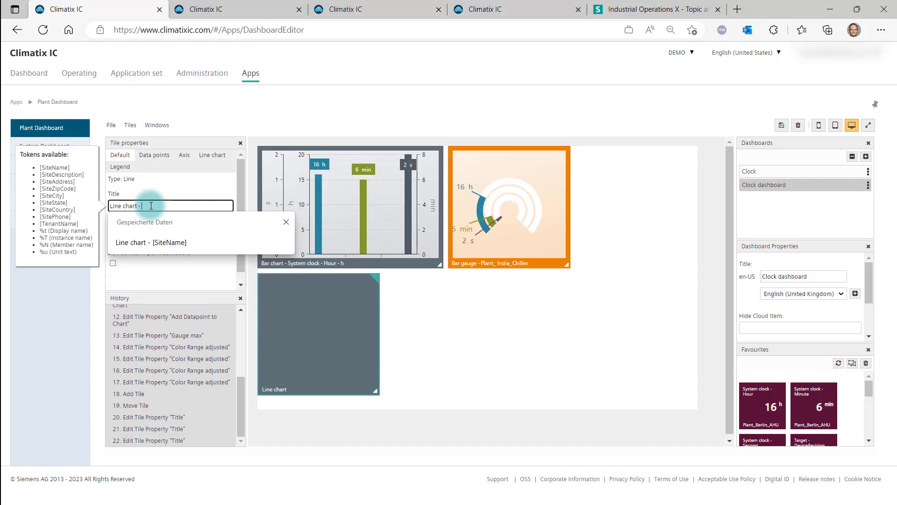
pyautogui.click(68, 168)
pyautogui.click(176, 207)
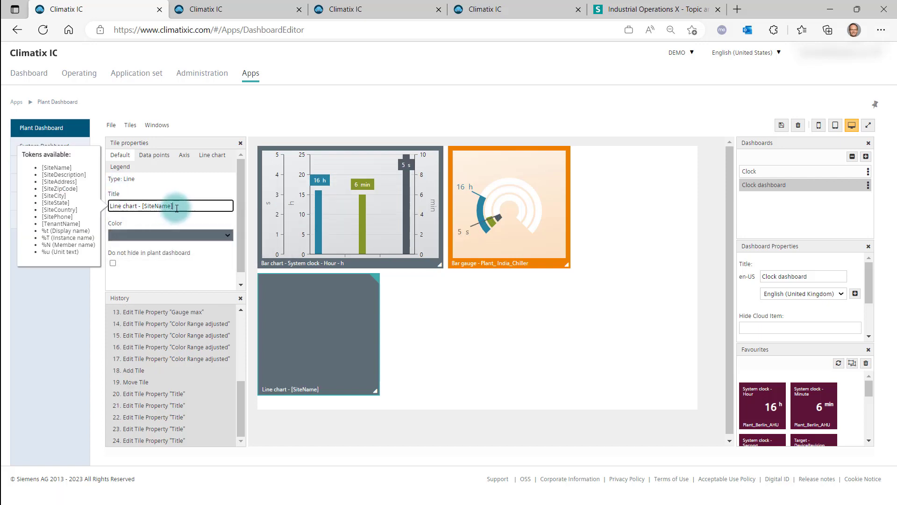
pyautogui.write('-')
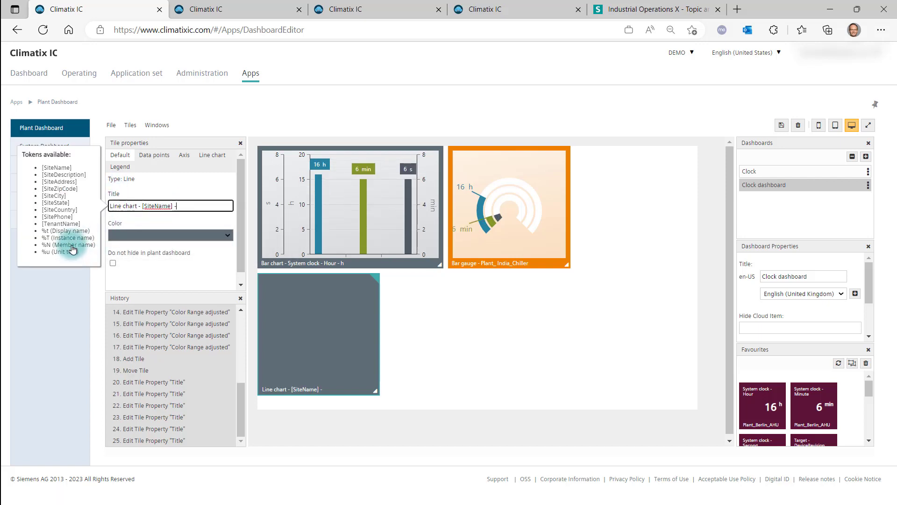
pyautogui.click(71, 232)
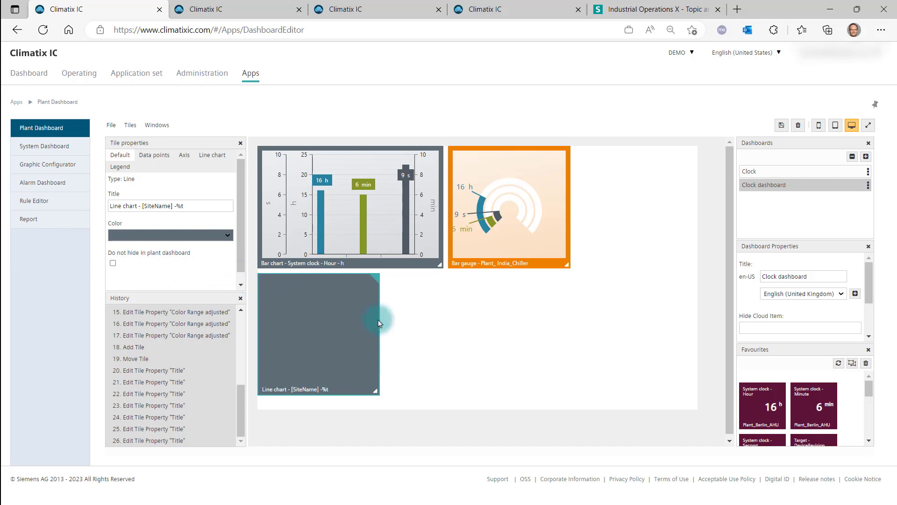
# Add the Plant_ India_Chiller System clock Hour, Minute and Second data points to the line chart tile
pyautogui.click(154, 154)
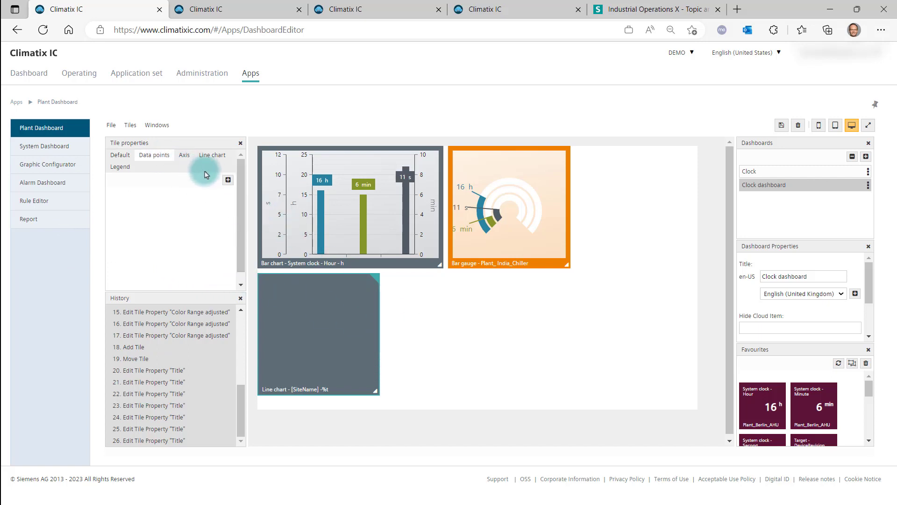
pyautogui.click(228, 180)
pyautogui.click(177, 241)
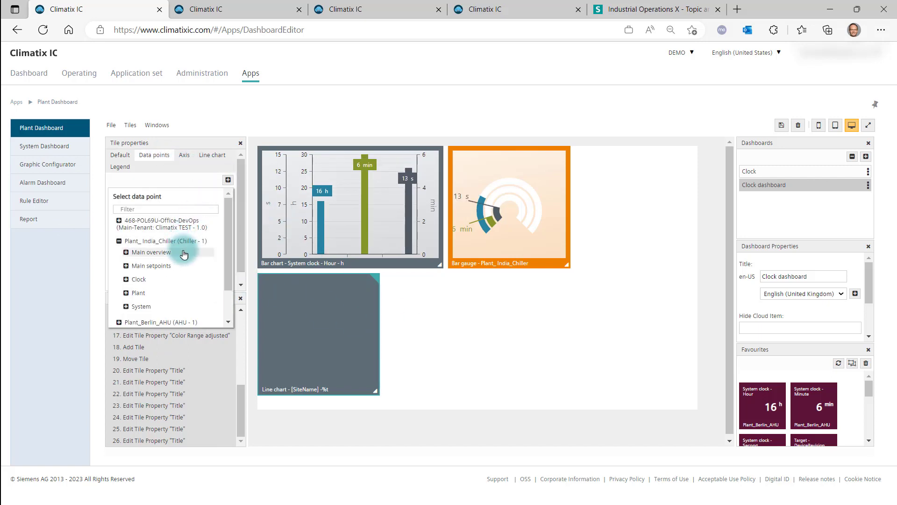
pyautogui.click(164, 279)
pyautogui.click(156, 290)
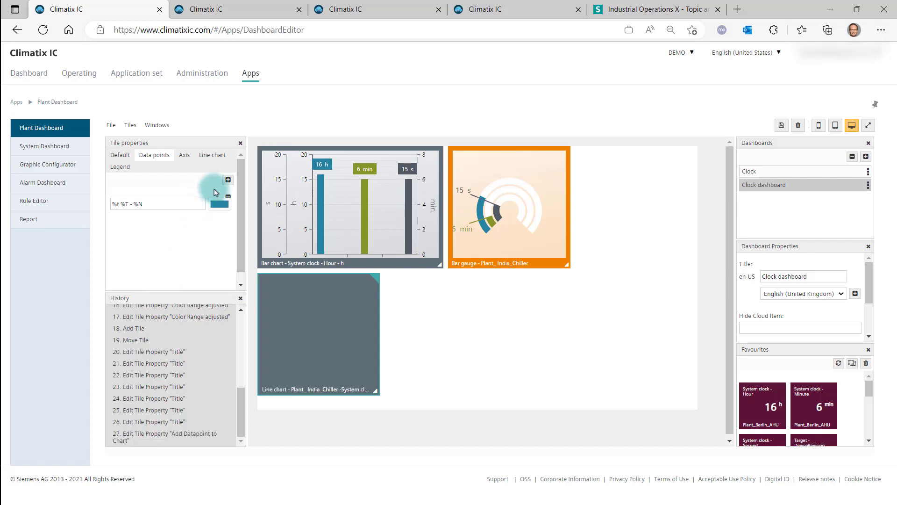
pyautogui.click(226, 182)
pyautogui.click(170, 242)
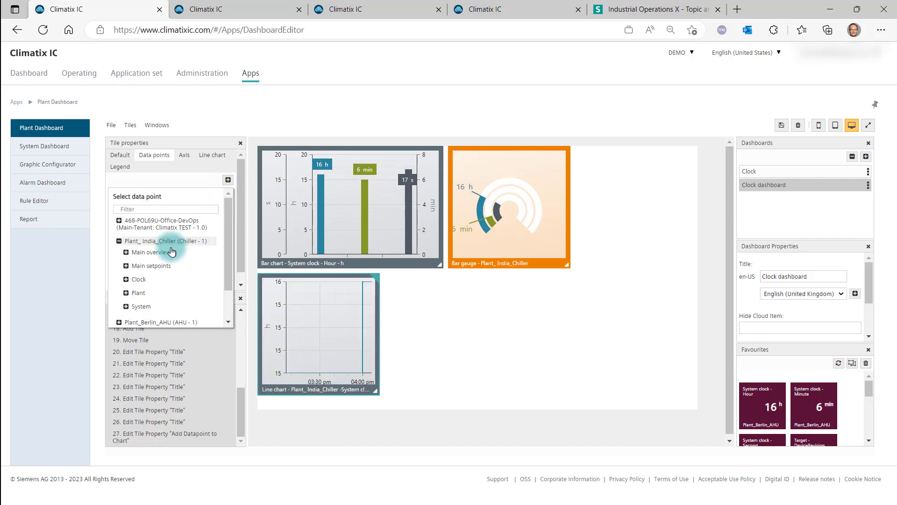
pyautogui.click(159, 279)
pyautogui.click(159, 291)
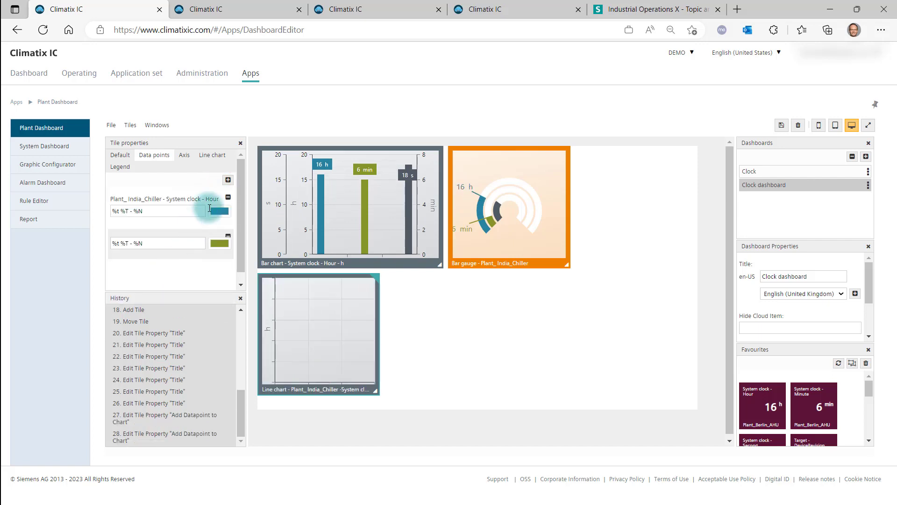
pyautogui.click(228, 179)
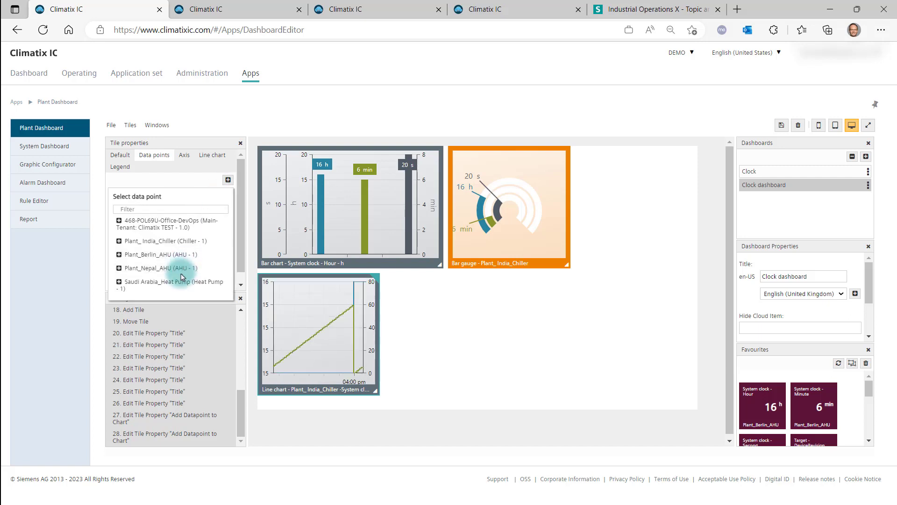
pyautogui.click(170, 240)
pyautogui.click(153, 292)
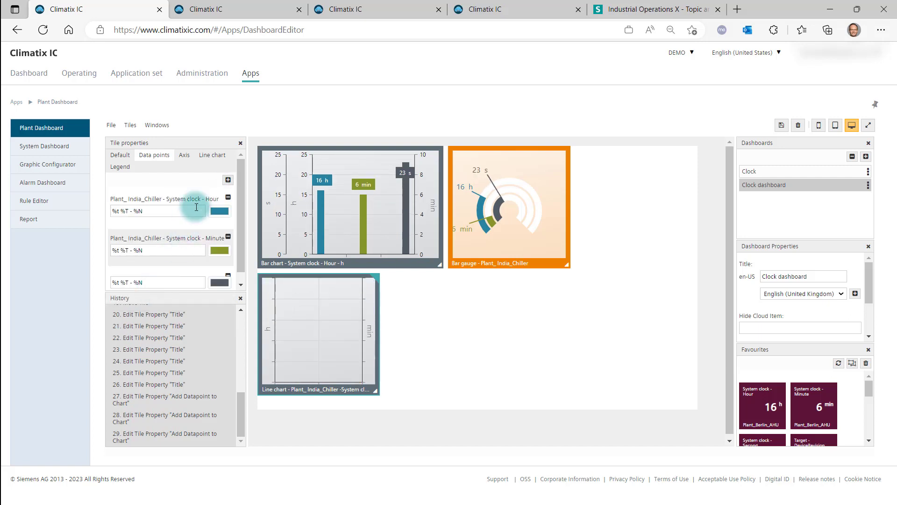
# Add an axis to the line chart titled xxxx with minimum 0 and maximum 60
pyautogui.click(186, 157)
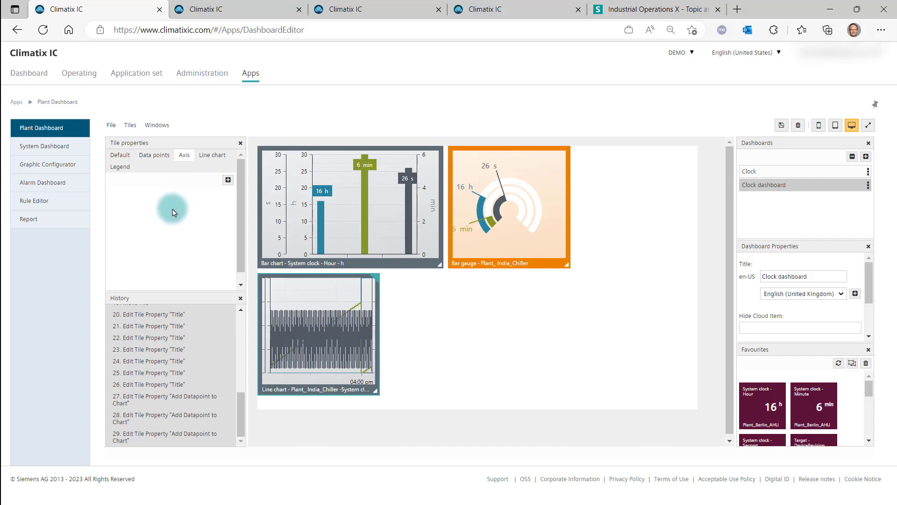
pyautogui.click(226, 178)
pyautogui.moveTo(161, 214); pyautogui.dragTo(110, 212)
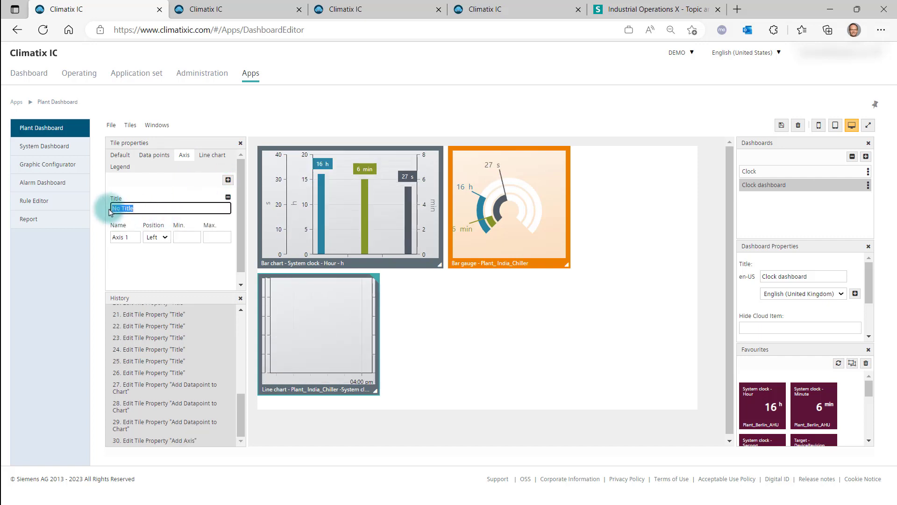
pyautogui.write('xxxx')
pyautogui.click(122, 243)
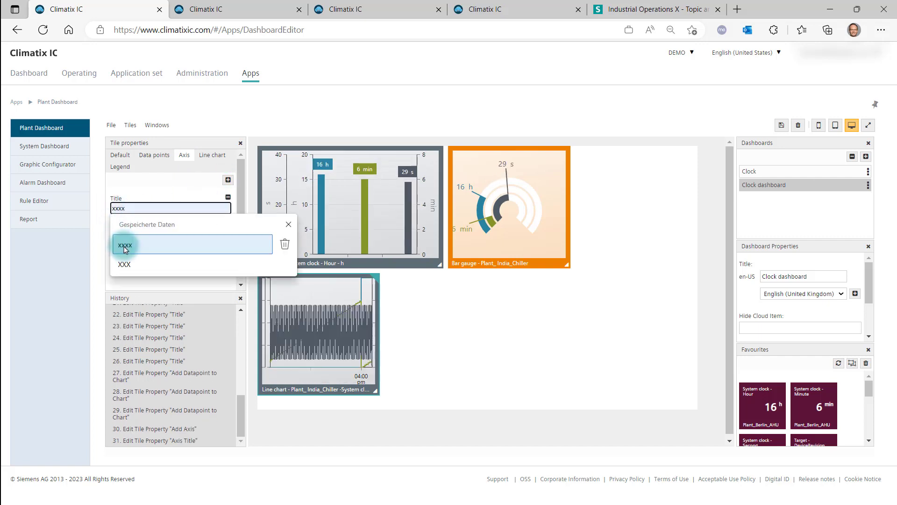
pyautogui.click(183, 238)
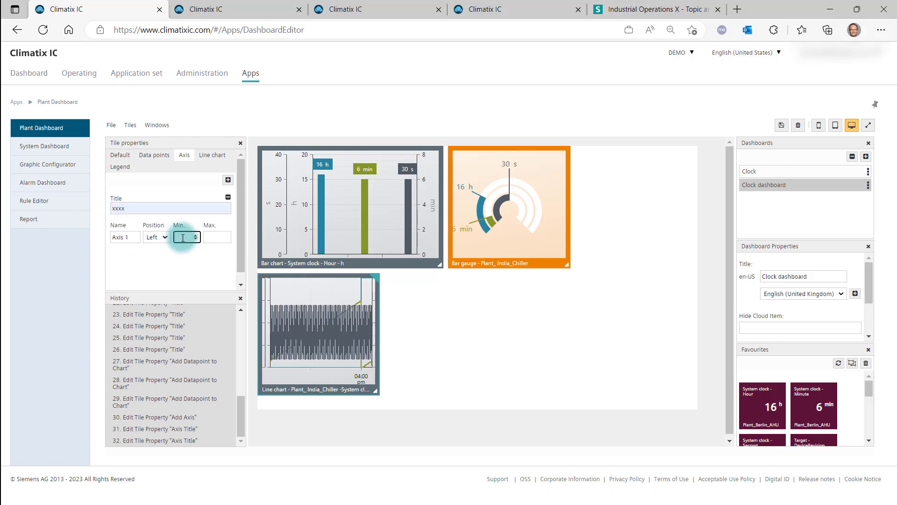
pyautogui.write('0')
pyautogui.click(208, 237)
pyautogui.write('60')
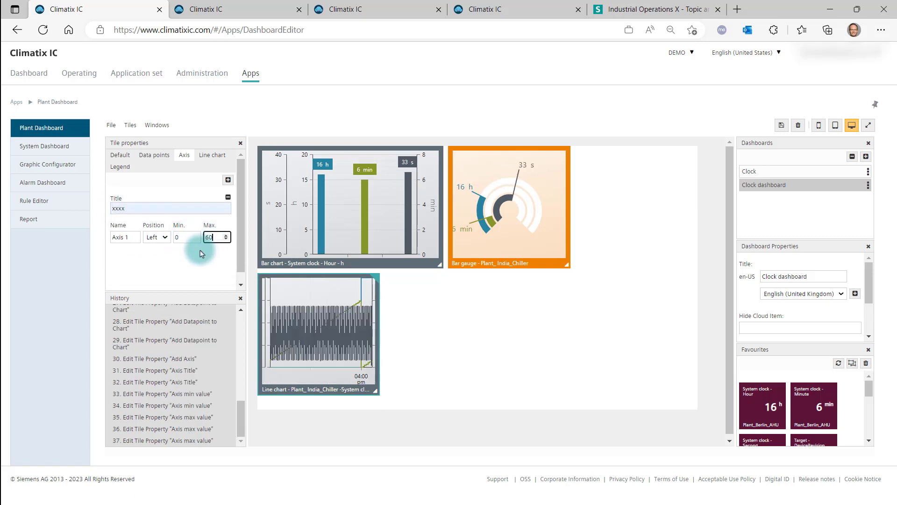
# Assign the System clock Hour data point to Axis 1
pyautogui.click(167, 165)
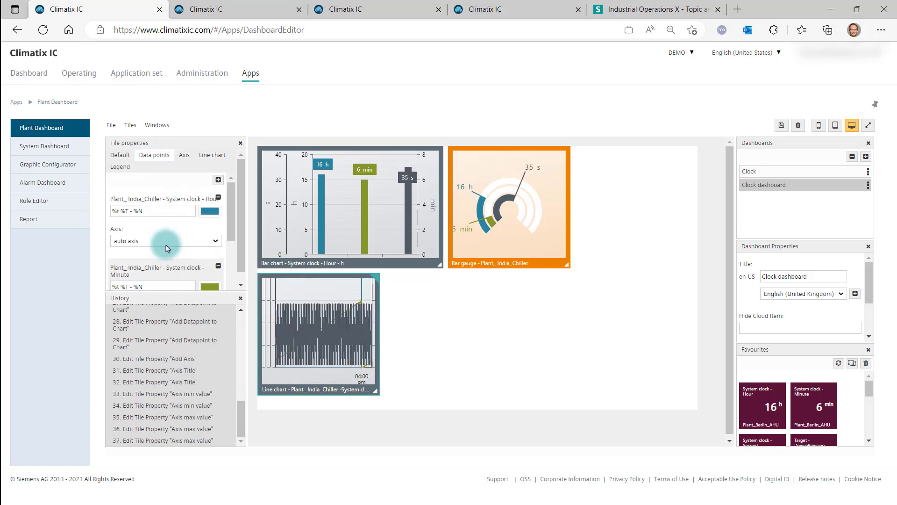
pyautogui.scroll(-1, 164, 237)
pyautogui.click(163, 228)
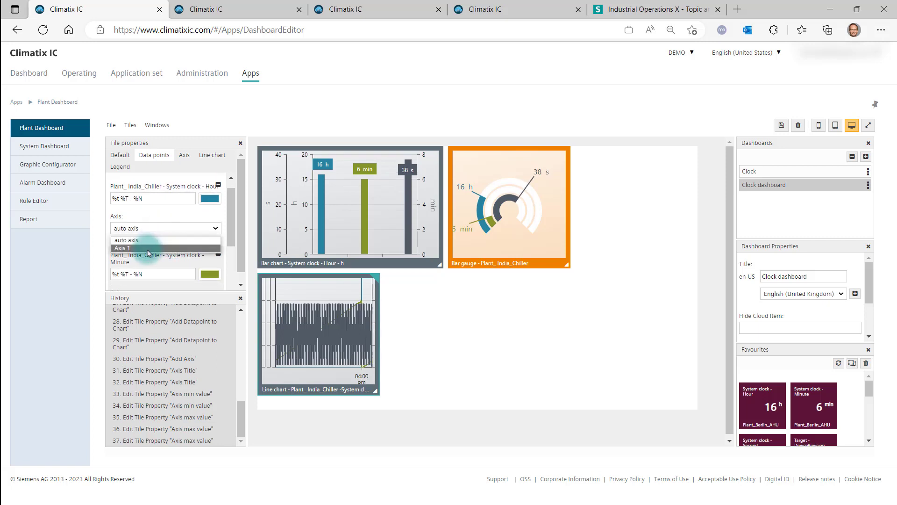
pyautogui.click(150, 247)
pyautogui.click(149, 229)
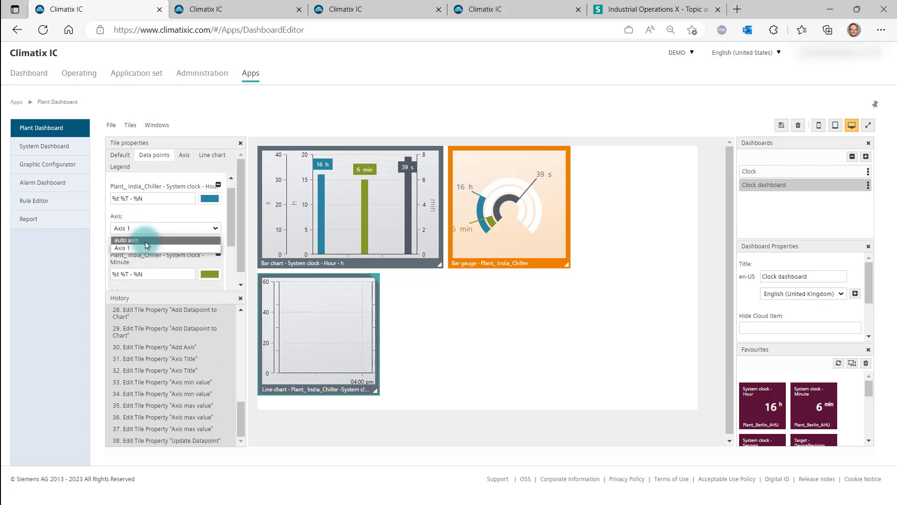
pyautogui.click(141, 252)
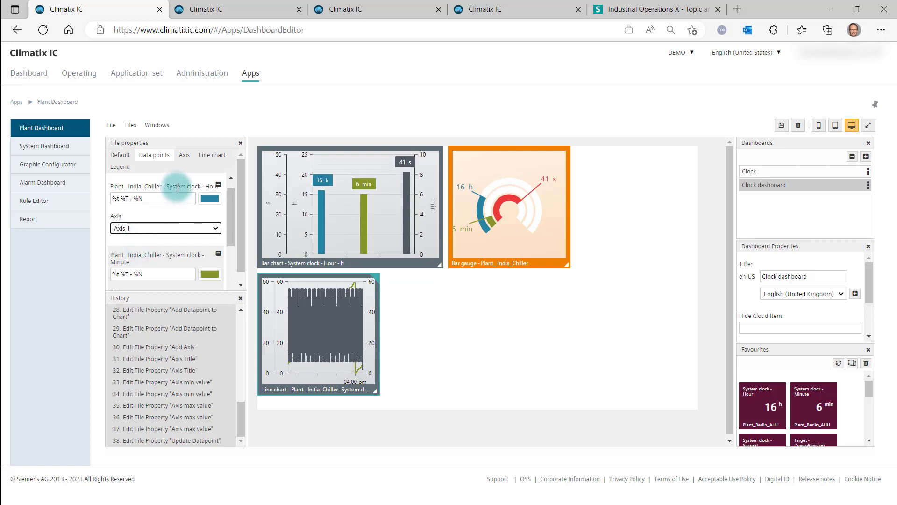
# Set the line chart's time period to 1 Minute and its refresh interval to 10 seconds
pyautogui.click(206, 157)
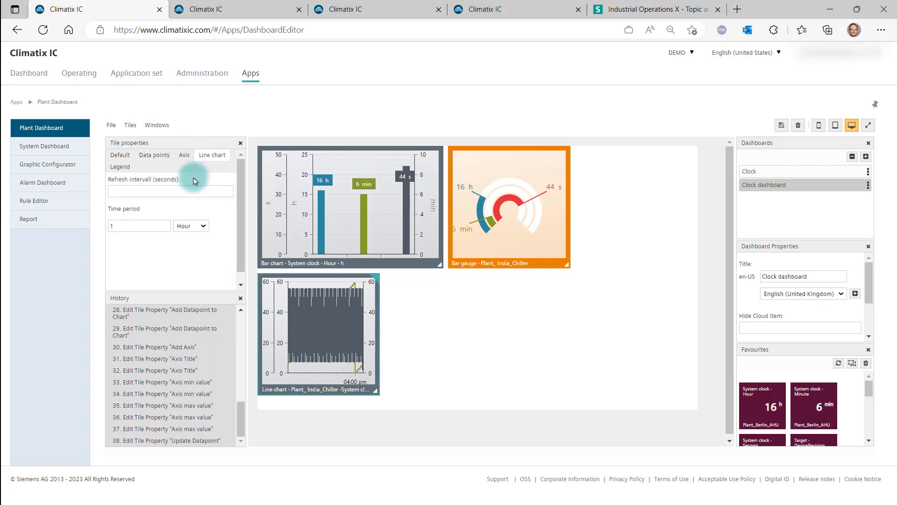
pyautogui.click(191, 226)
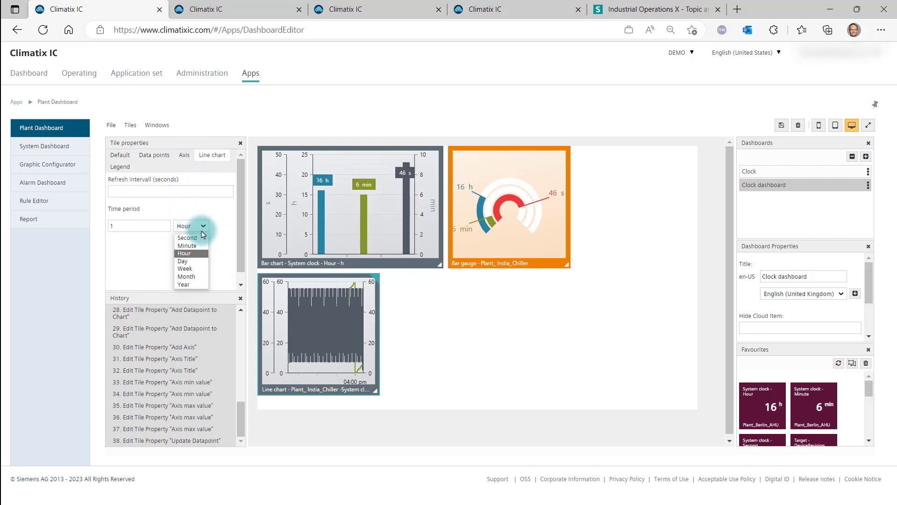
pyautogui.click(197, 246)
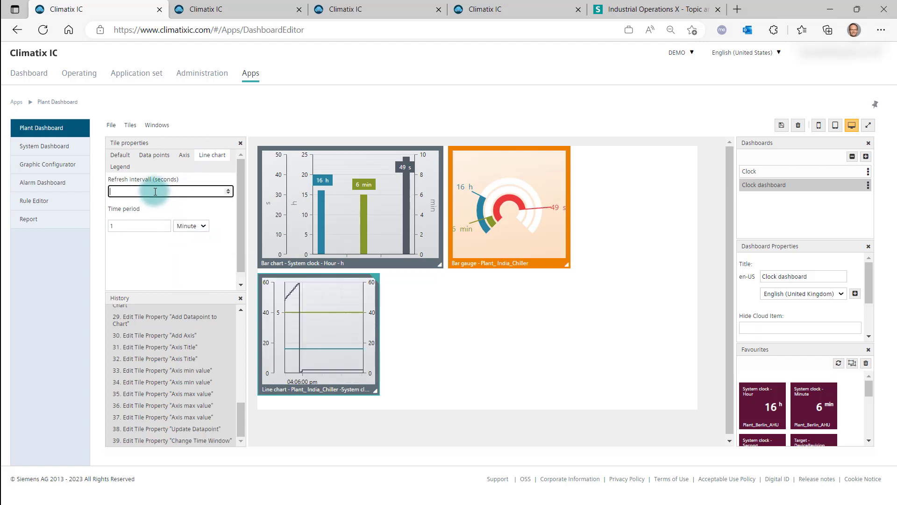
pyautogui.write('10')
pyautogui.click(136, 230)
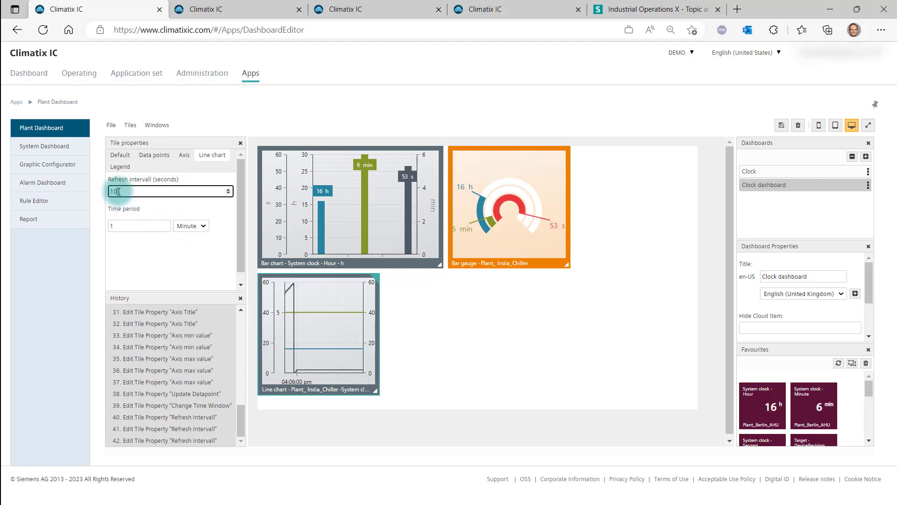
# Set the line chart's time period to 1 Hour and its refresh interval to 60 seconds
pyautogui.moveTo(156, 180); pyautogui.dragTo(174, 183)
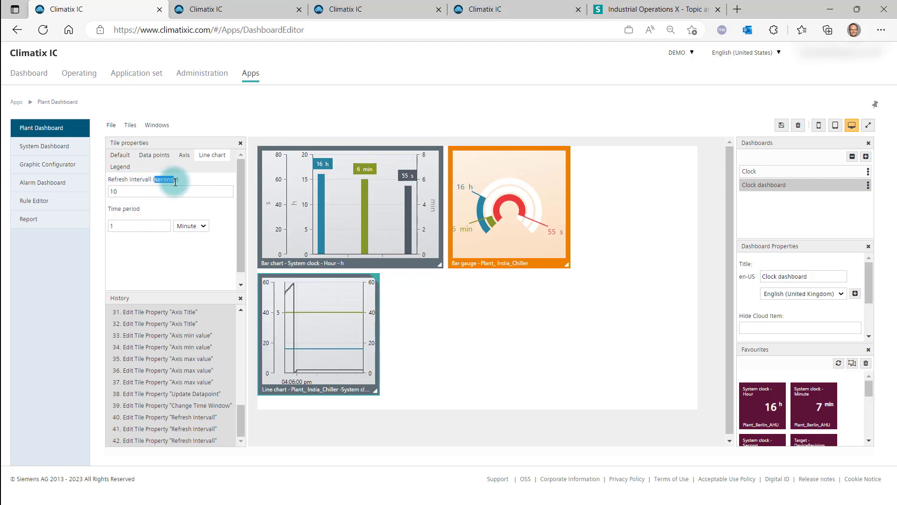
pyautogui.click(131, 192)
pyautogui.click(203, 227)
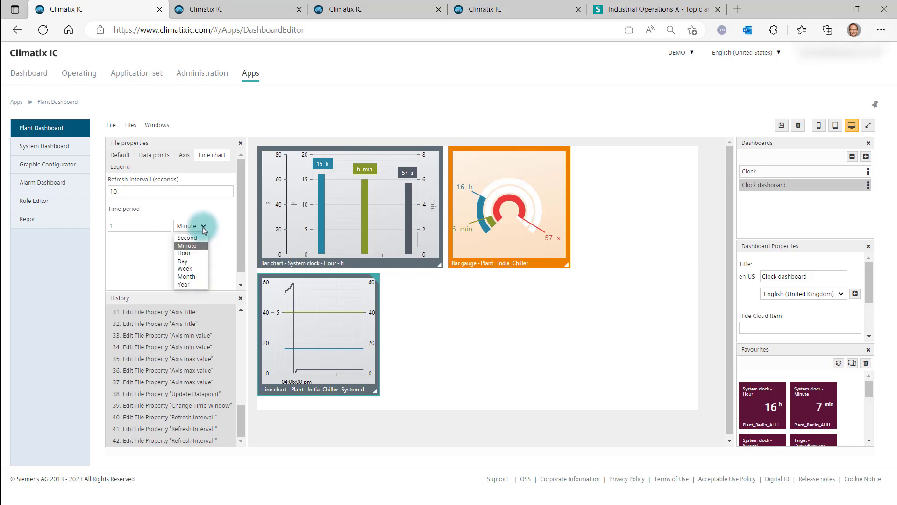
pyautogui.click(189, 253)
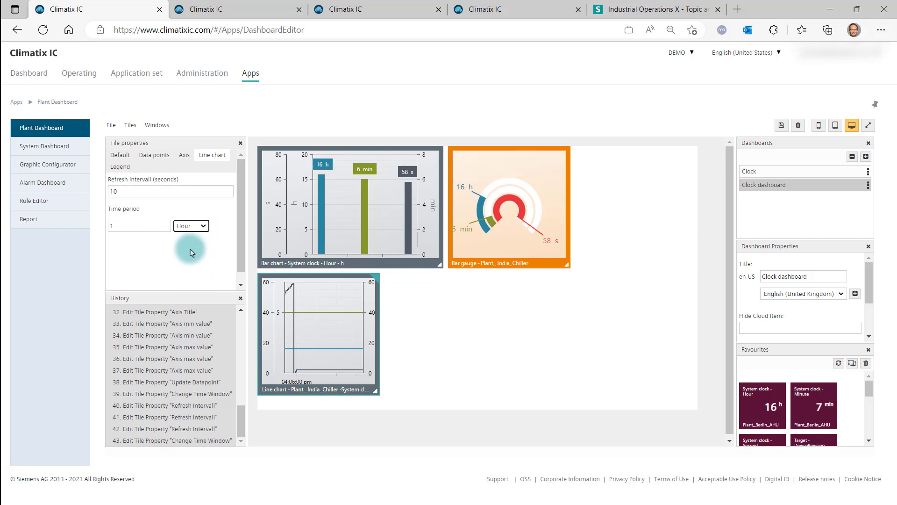
pyautogui.click(132, 192)
pyautogui.press('BackSpace')
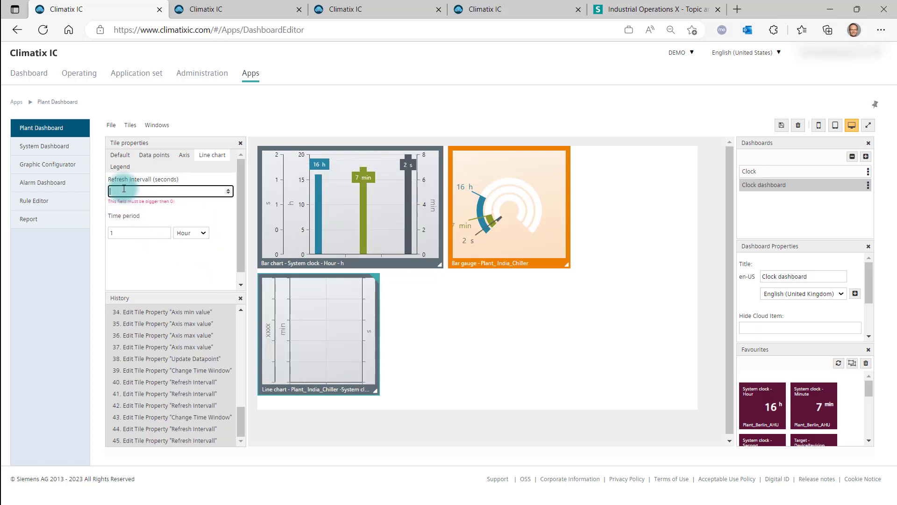
pyautogui.write('60')
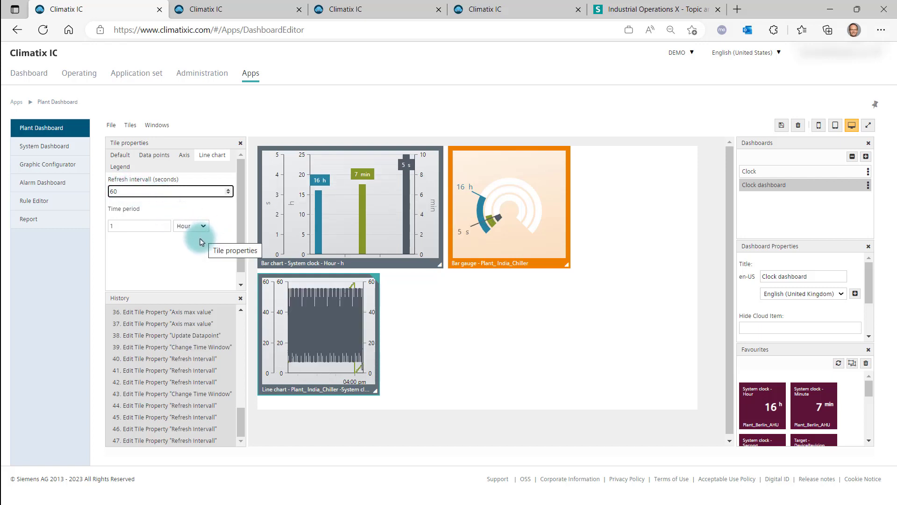
# Widen the line chart tile and place its legend inside the chart with bottom vertical alignment
pyautogui.moveTo(369, 390); pyautogui.dragTo(566, 392)
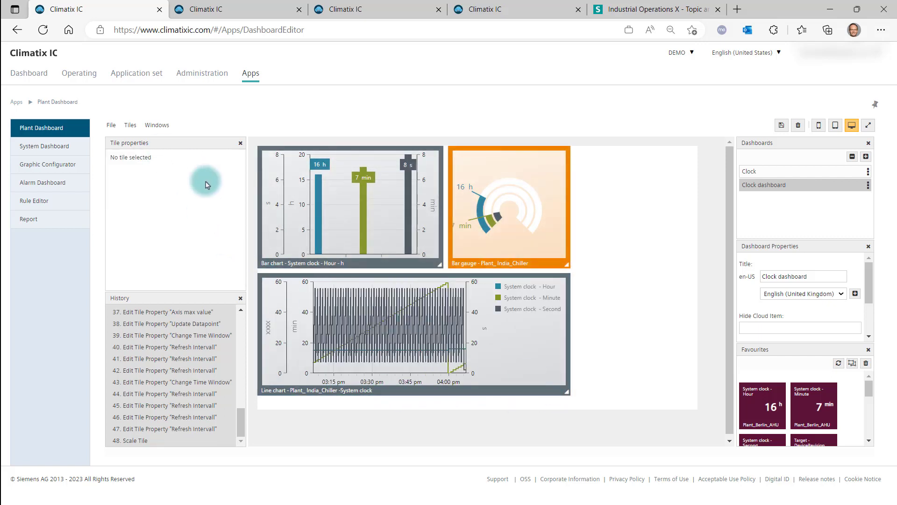
pyautogui.click(374, 345)
pyautogui.click(127, 169)
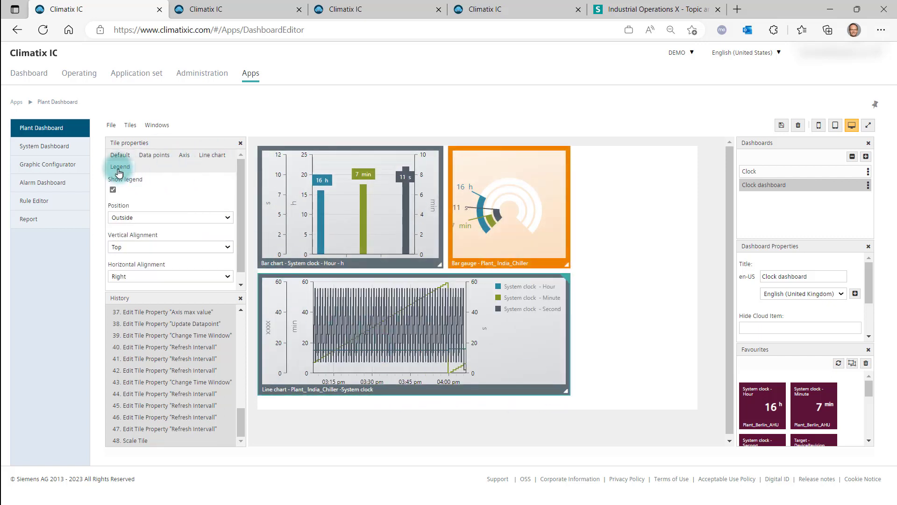
pyautogui.click(141, 217)
pyautogui.click(120, 237)
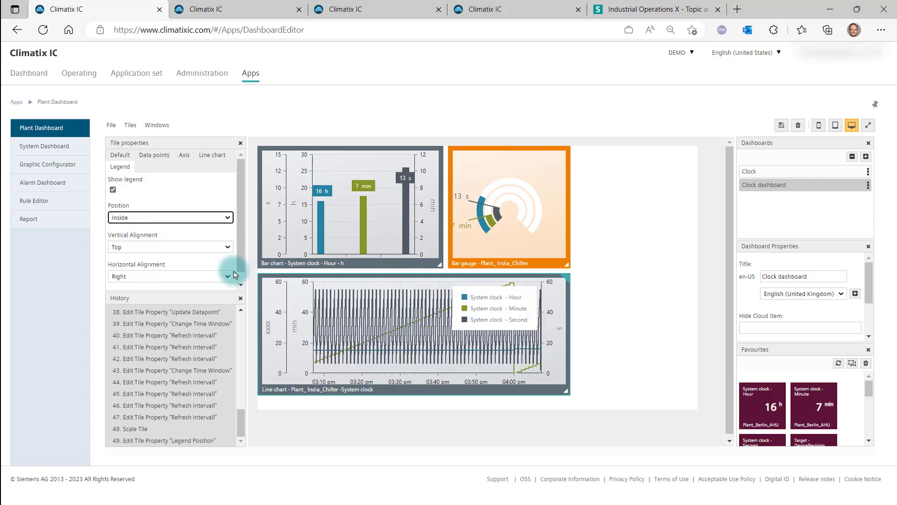
pyautogui.click(200, 249)
pyautogui.click(169, 267)
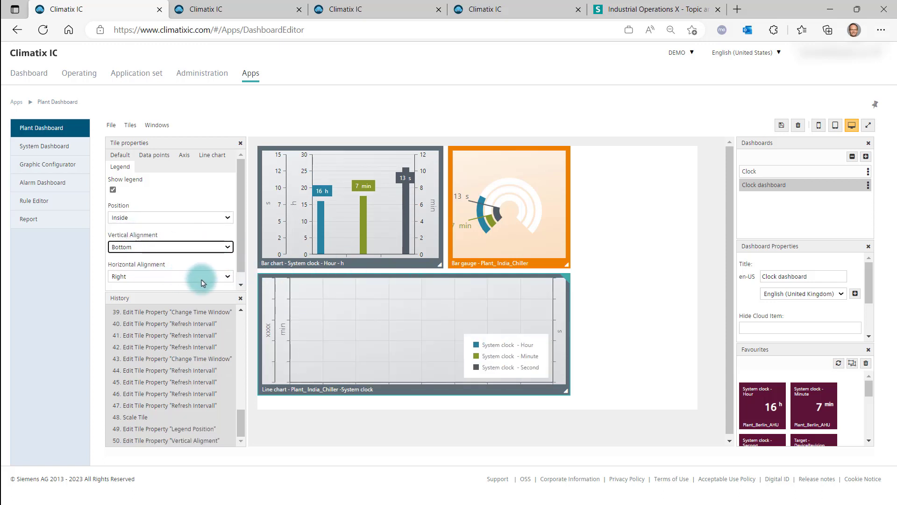
# Review the bar chart tile's data points, axis and legend settings
pyautogui.click(393, 223)
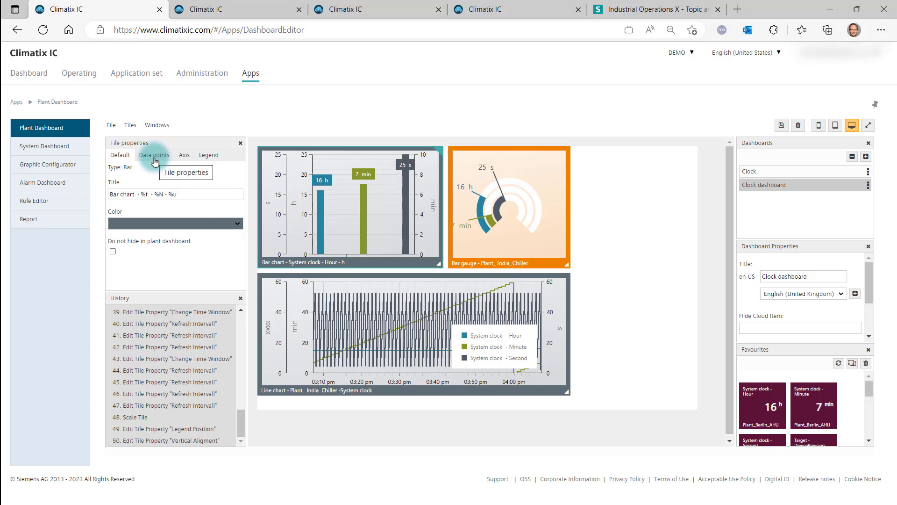
pyautogui.click(154, 160)
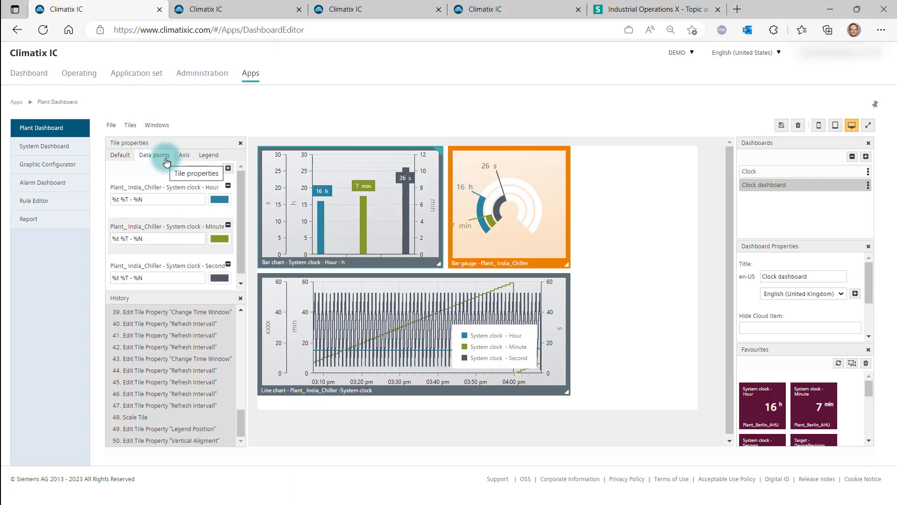
pyautogui.click(184, 157)
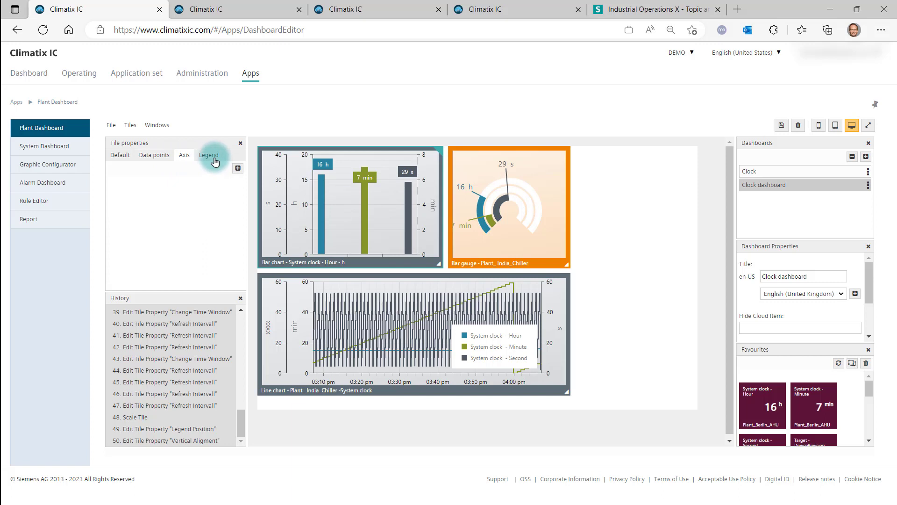
pyautogui.click(214, 161)
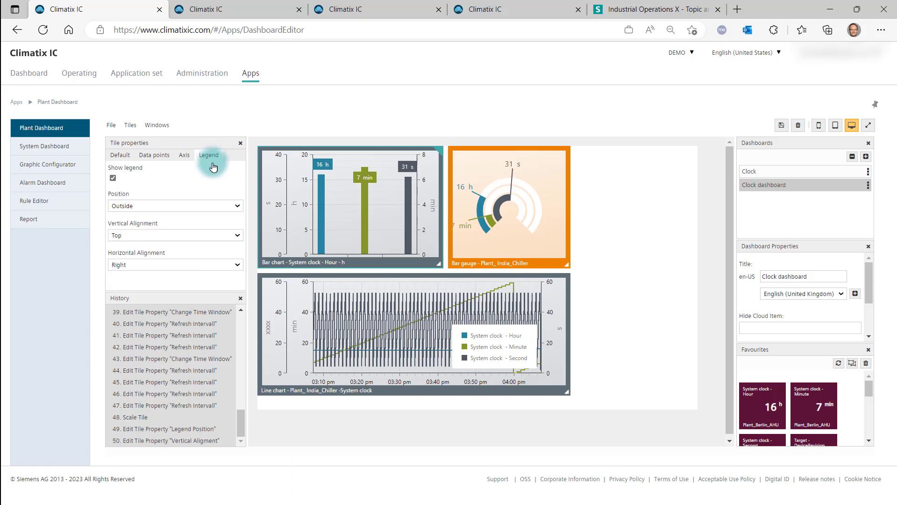
# Add a multichart tile to the dashboard and move the bar gauge tile into it
pyautogui.rightClick(609, 252)
pyautogui.moveTo(615, 258)
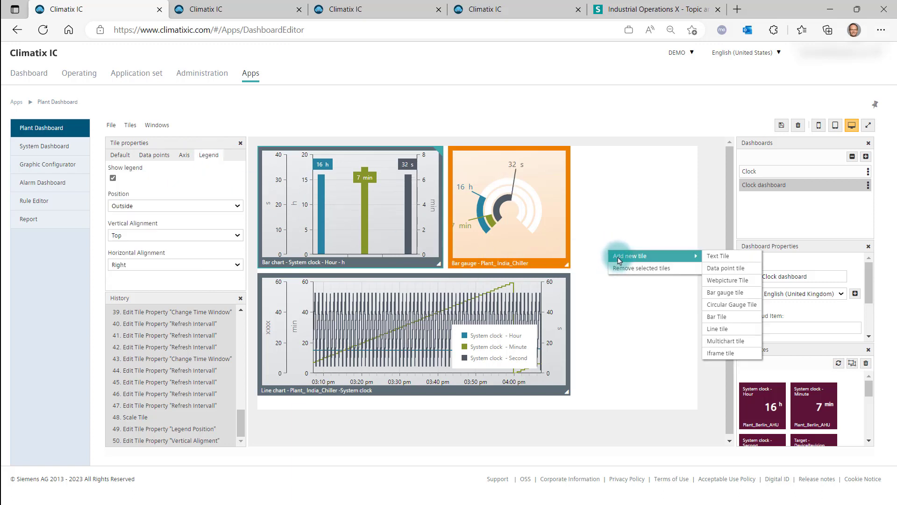
pyautogui.click(725, 341)
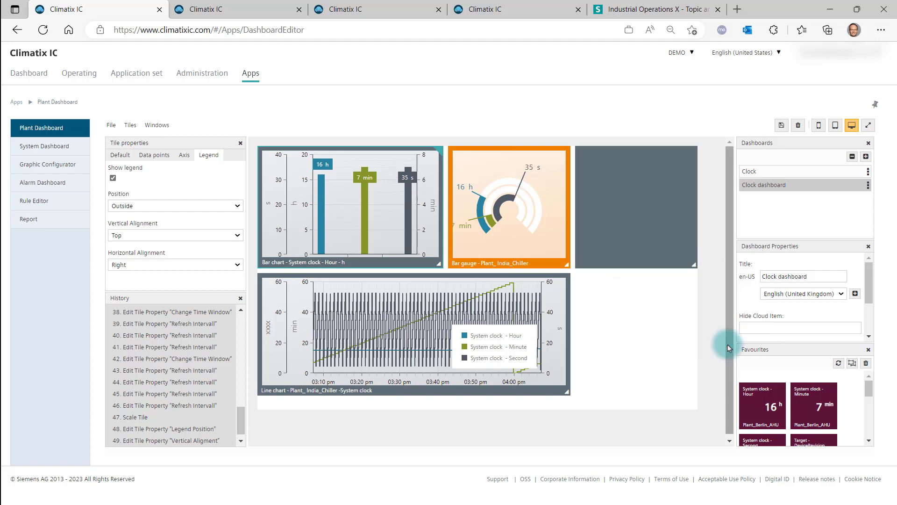
pyautogui.moveTo(395, 212); pyautogui.dragTo(613, 211)
# Add the bar chart and line chart tiles to the multichart tile
pyautogui.click(499, 219)
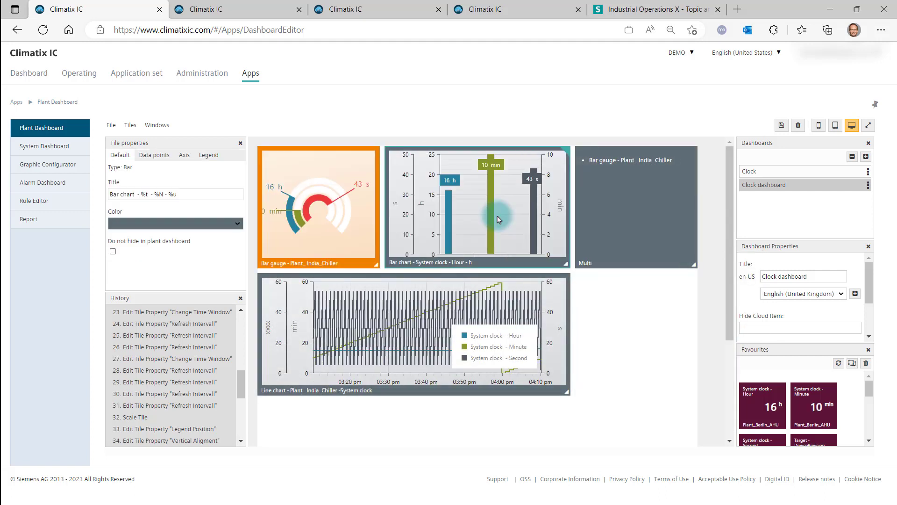
pyautogui.moveTo(499, 219); pyautogui.dragTo(613, 217)
pyautogui.click(523, 287)
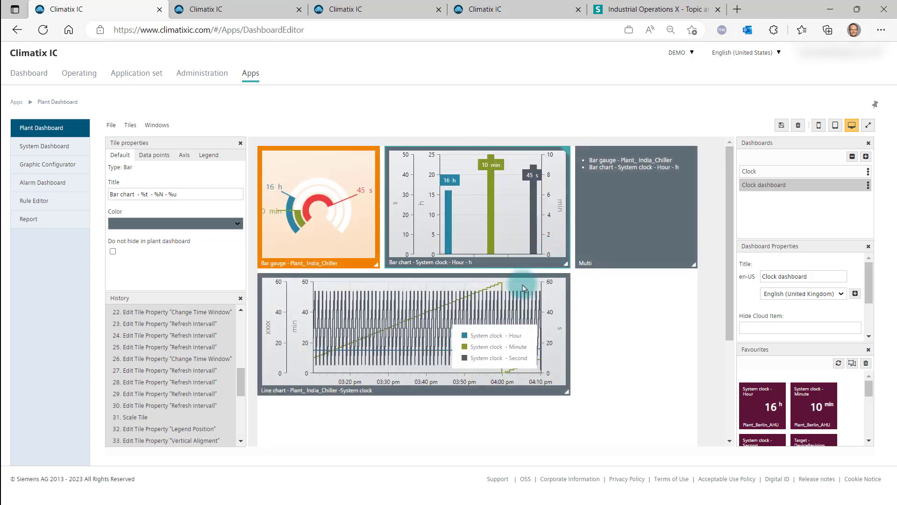
pyautogui.moveTo(523, 287); pyautogui.dragTo(627, 233)
# Remove the bar chart and line chart entries from the multichart tile's tiles list
pyautogui.click(613, 228)
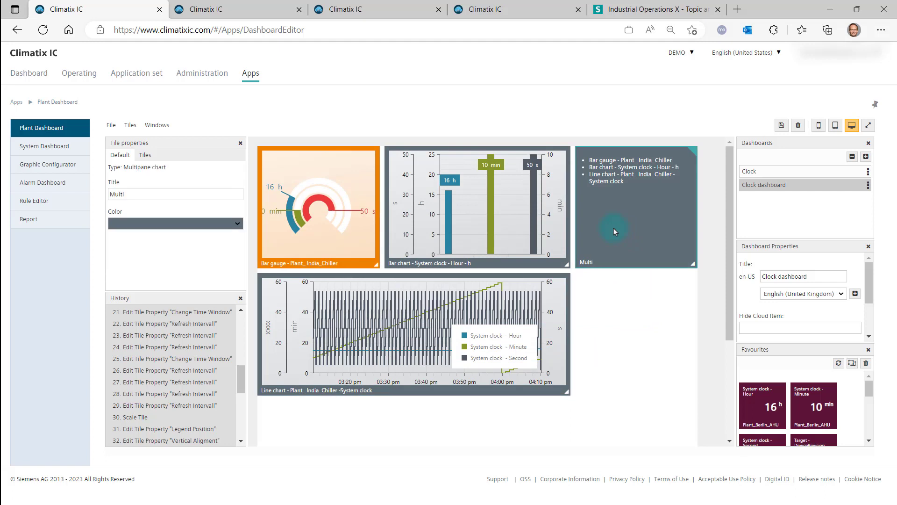
pyautogui.click(145, 157)
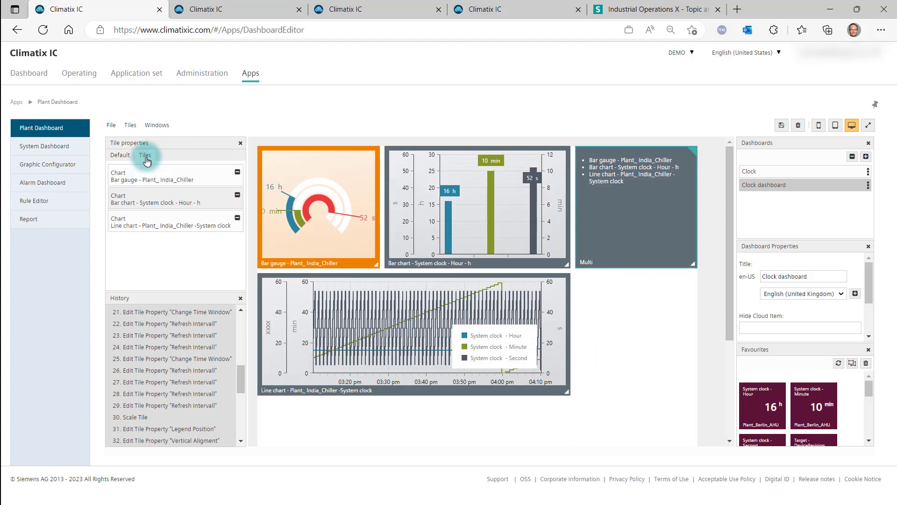
pyautogui.click(238, 218)
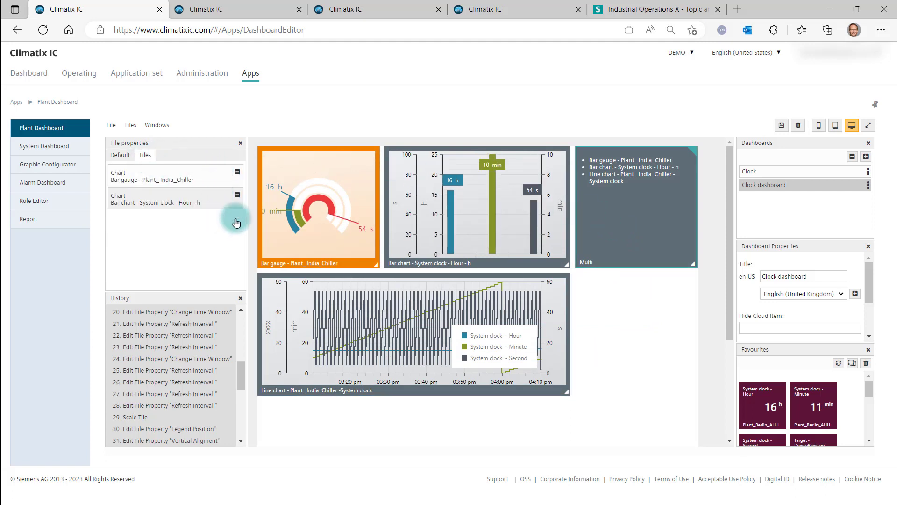
pyautogui.click(237, 194)
# Add a new webpicture tile to the dashboard
pyautogui.rightClick(478, 423)
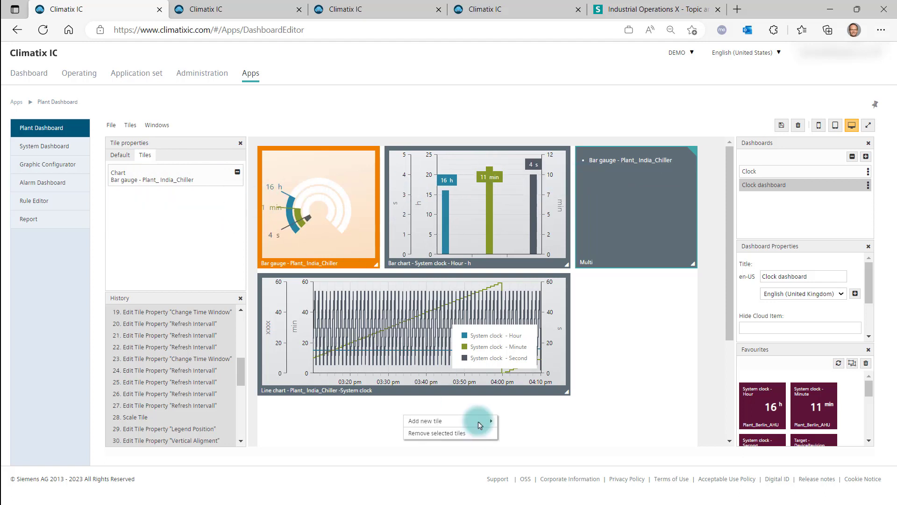
pyautogui.click(478, 421)
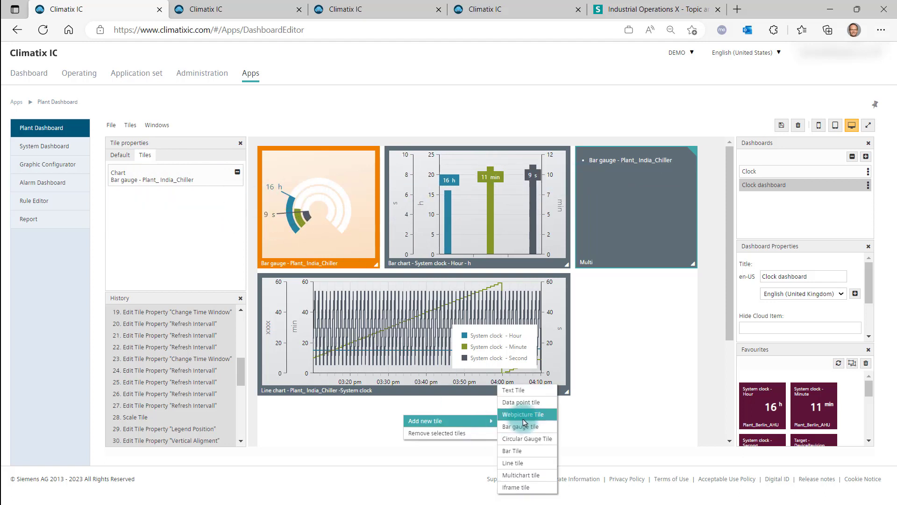
pyautogui.click(523, 416)
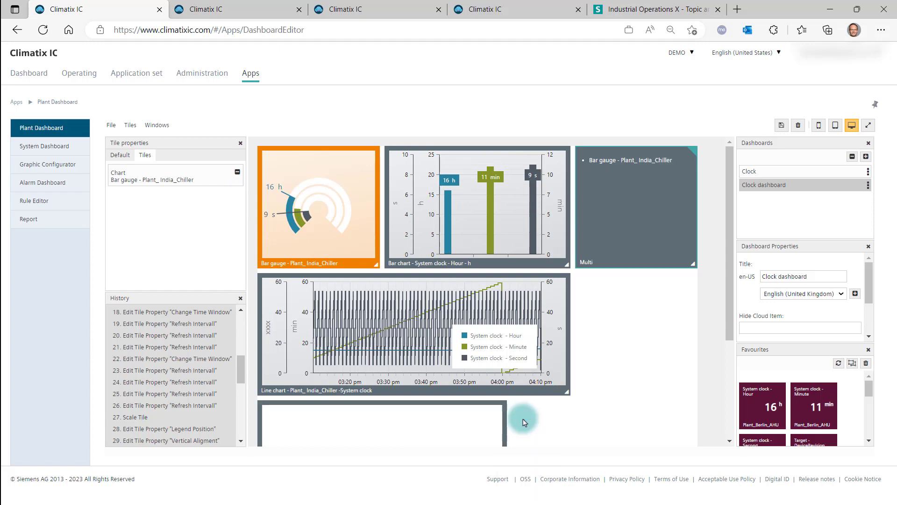
# Assign the web picture tile an AHU zones SVG from the Plant_Berlin_AHU plant
pyautogui.scroll(-3, 495, 365)
pyautogui.click(357, 319)
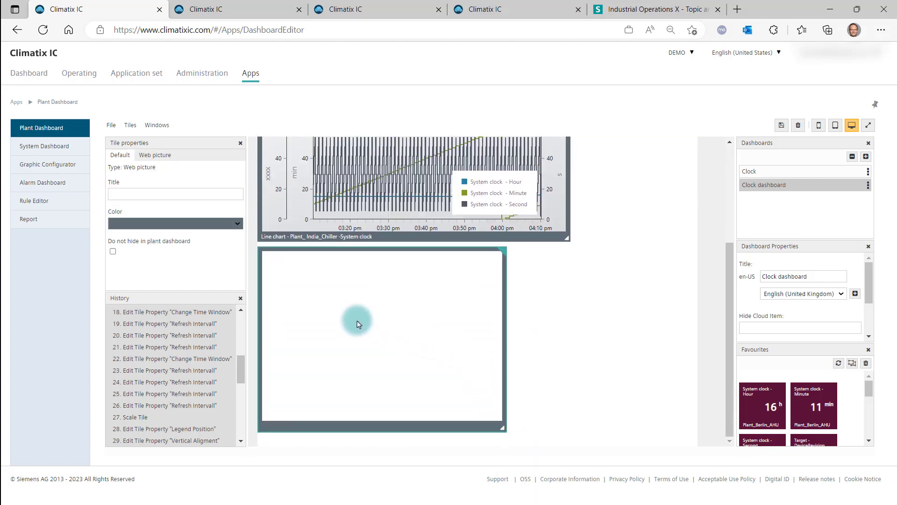
pyautogui.click(155, 156)
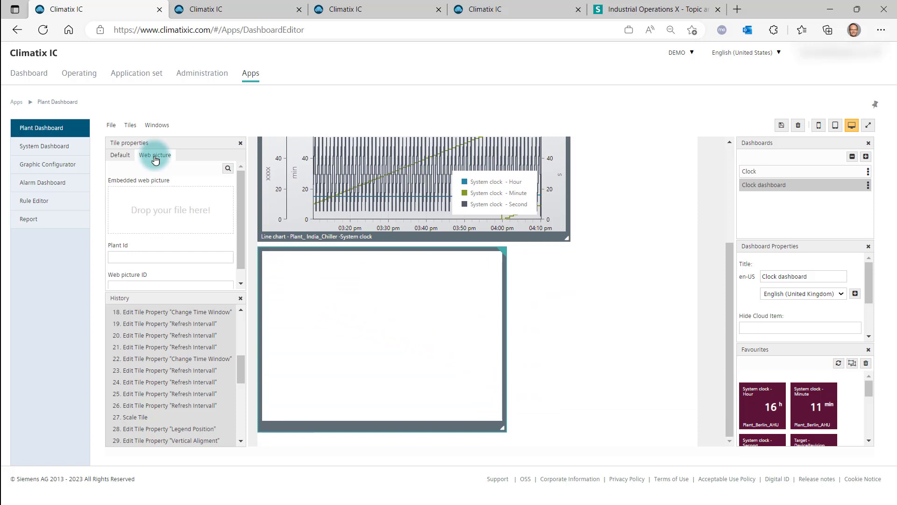
pyautogui.click(227, 168)
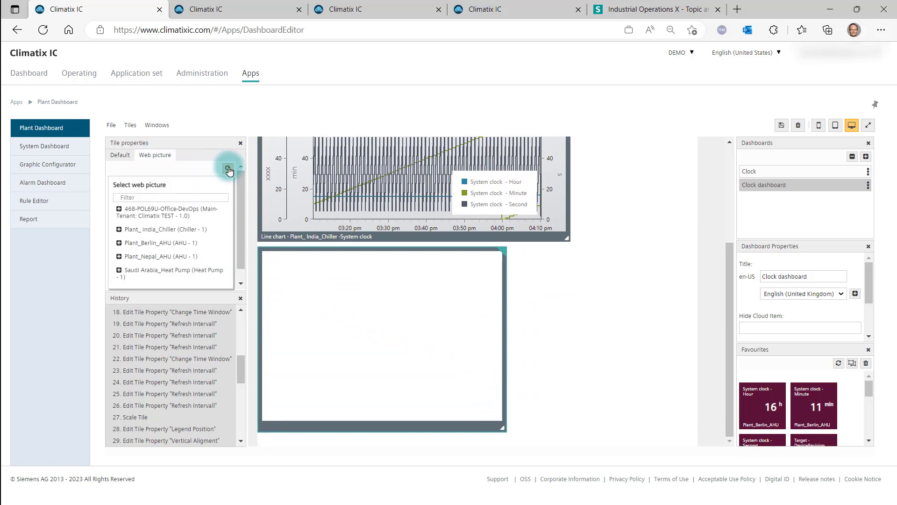
pyautogui.click(167, 231)
pyautogui.click(129, 244)
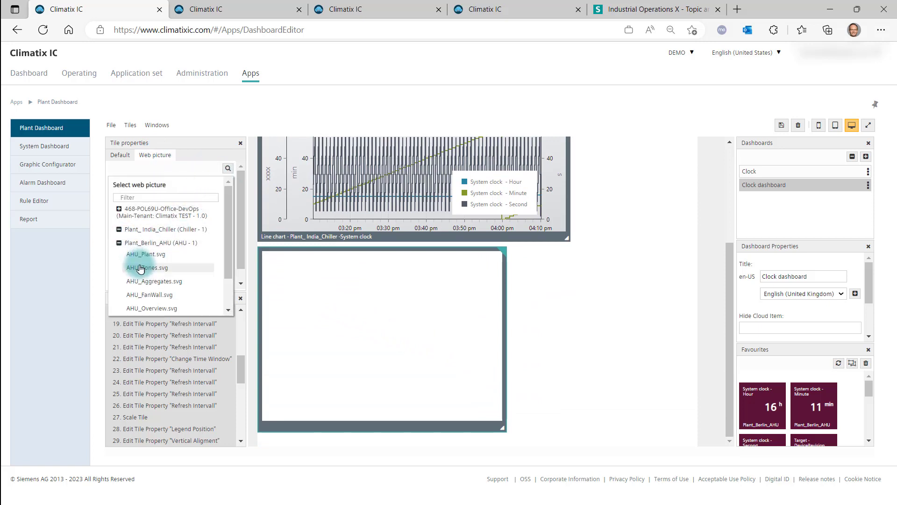
pyautogui.click(142, 270)
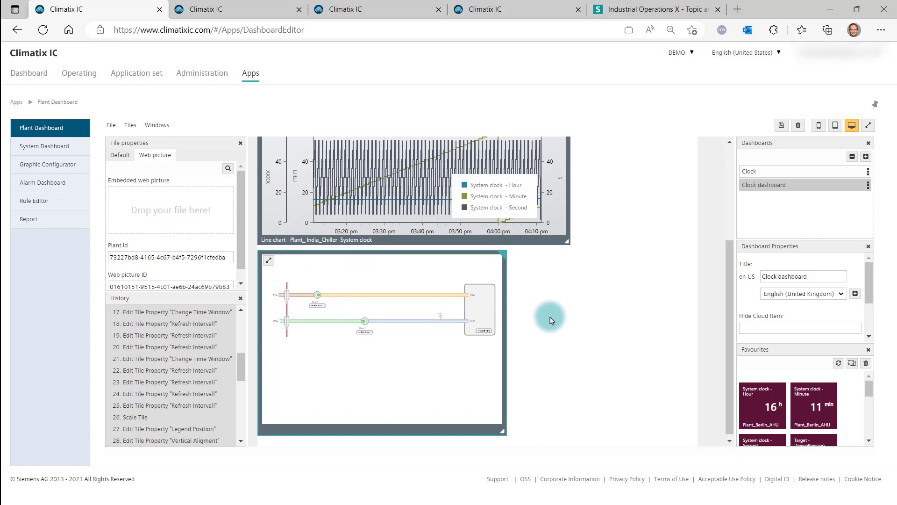
# Open the Test window, choose Plant_Berlin_AHU and test the dashboard as a plant dashboard
pyautogui.scroll(3, 513, 312)
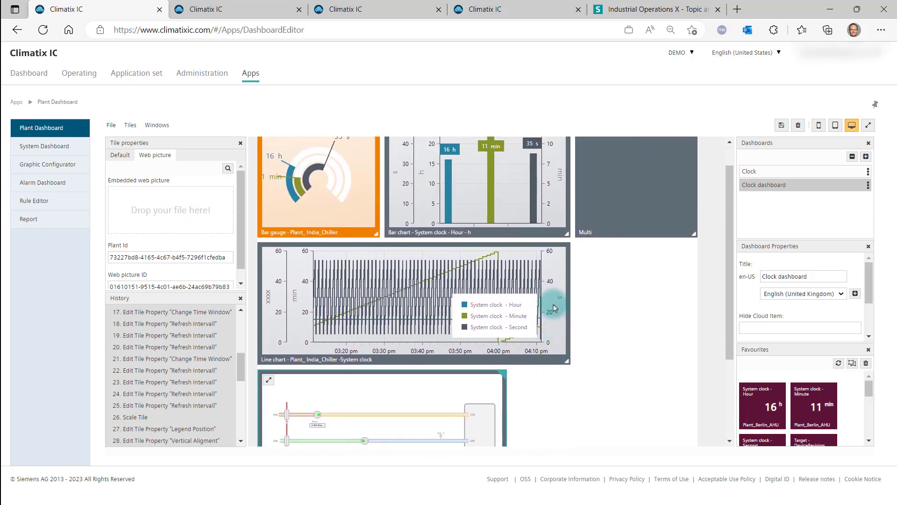
pyautogui.click(158, 126)
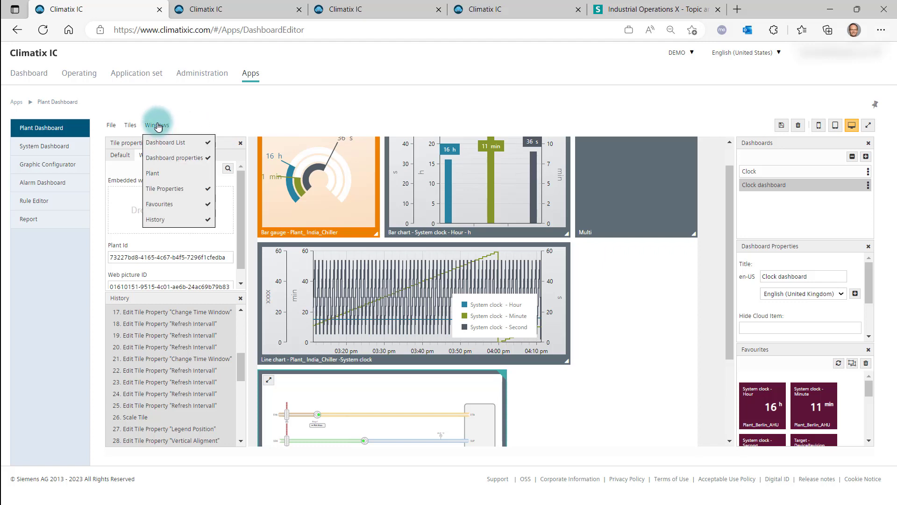
pyautogui.click(162, 174)
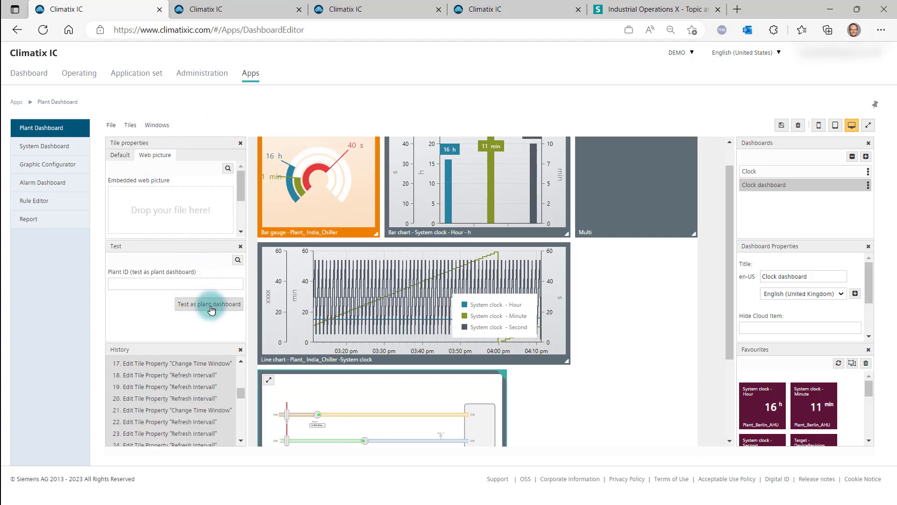
pyautogui.click(238, 261)
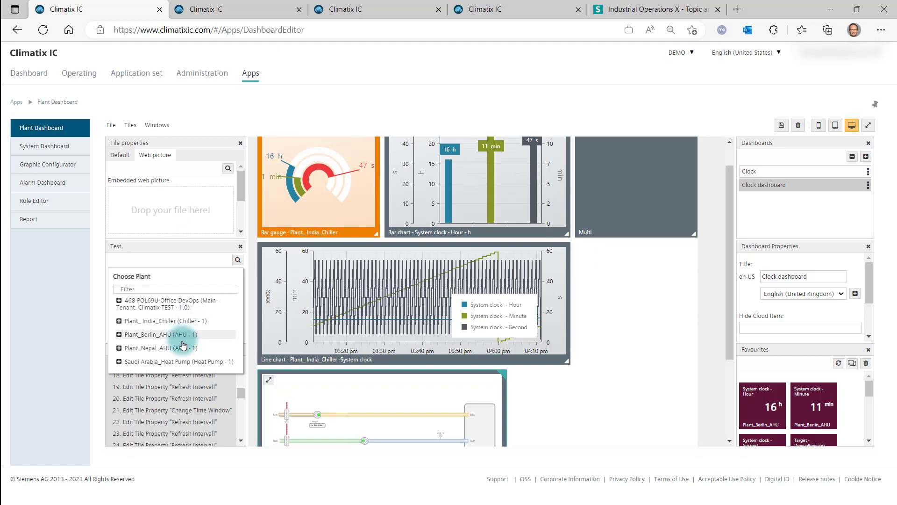
pyautogui.click(172, 334)
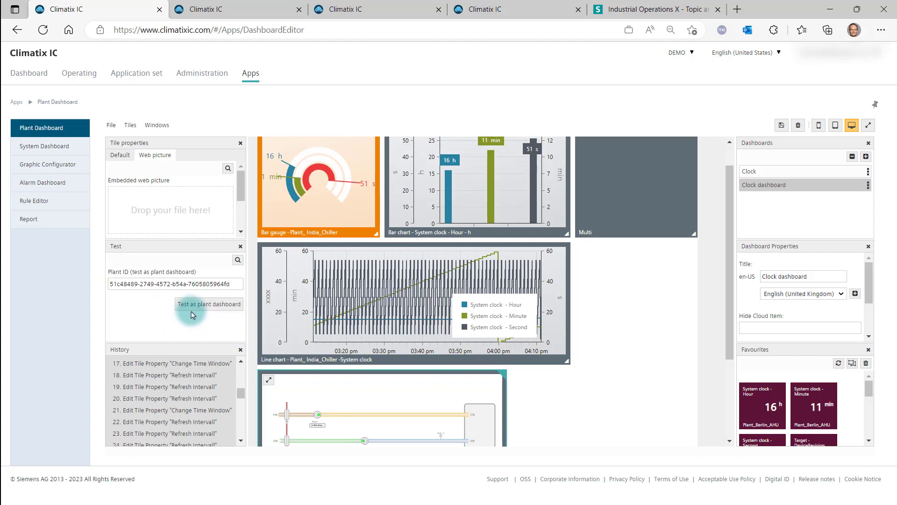
pyautogui.click(192, 311)
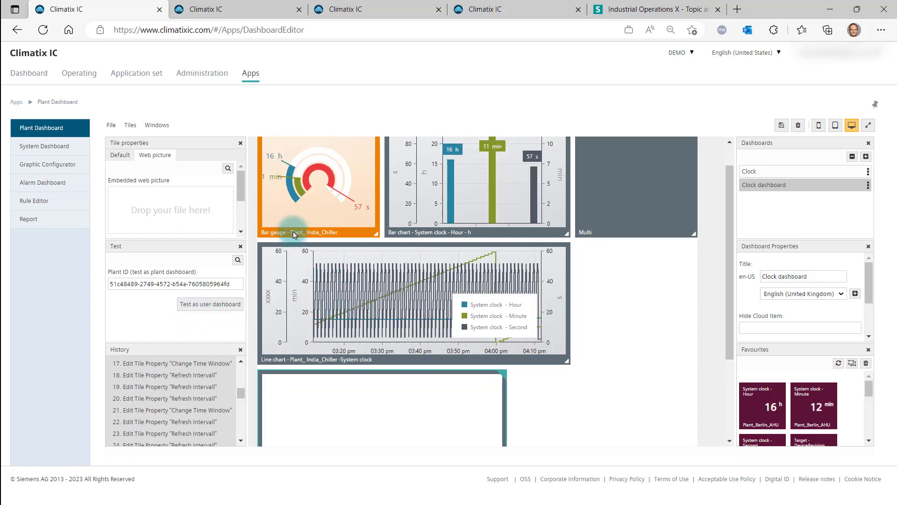
pyautogui.click(295, 234)
pyautogui.click(329, 296)
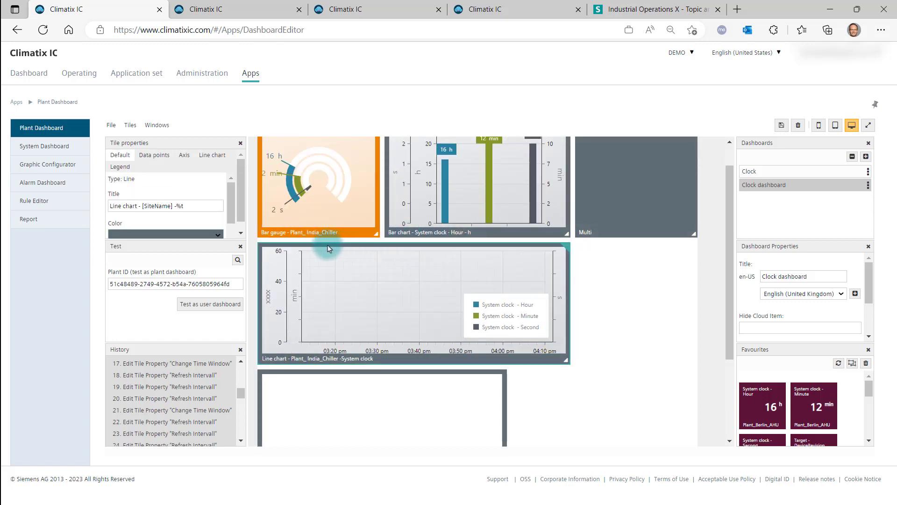
# Switch the plant dashboard test to Plant_Berlin_AHU and select its plant ID
pyautogui.click(216, 301)
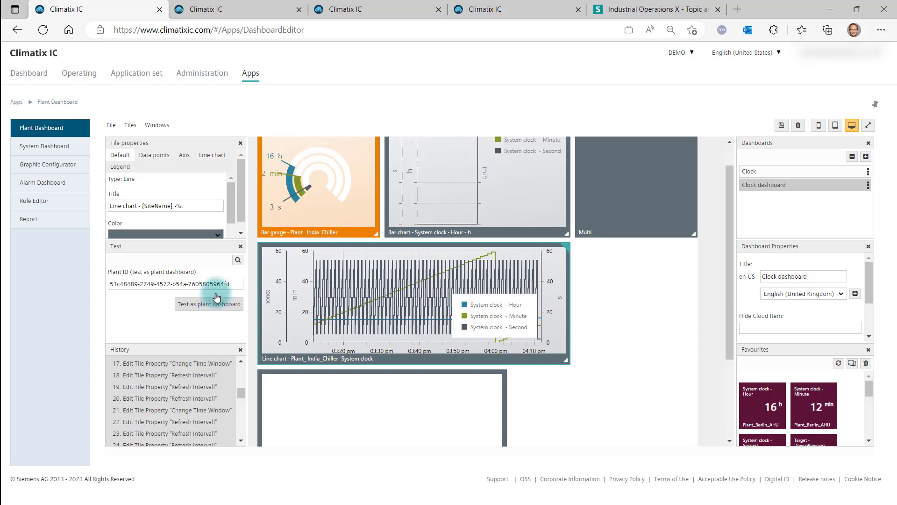
pyautogui.click(237, 259)
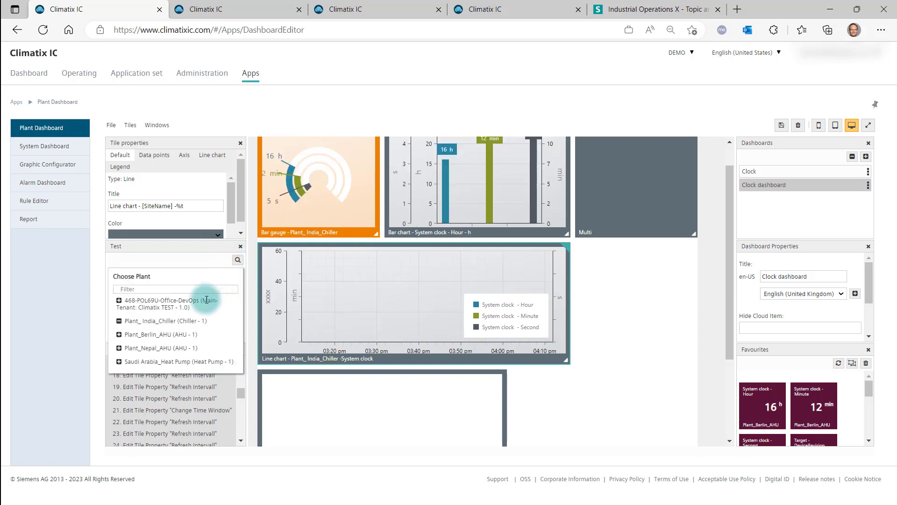
pyautogui.click(172, 335)
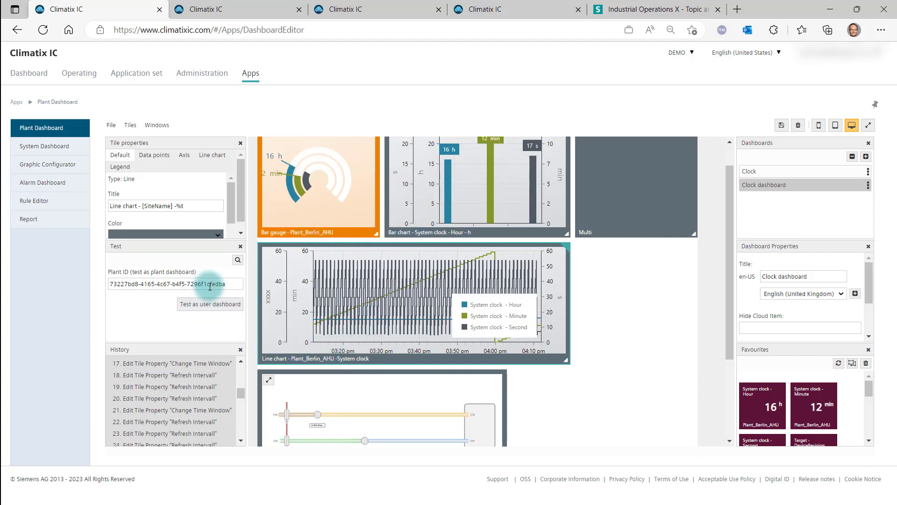
pyautogui.moveTo(226, 284); pyautogui.dragTo(104, 283)
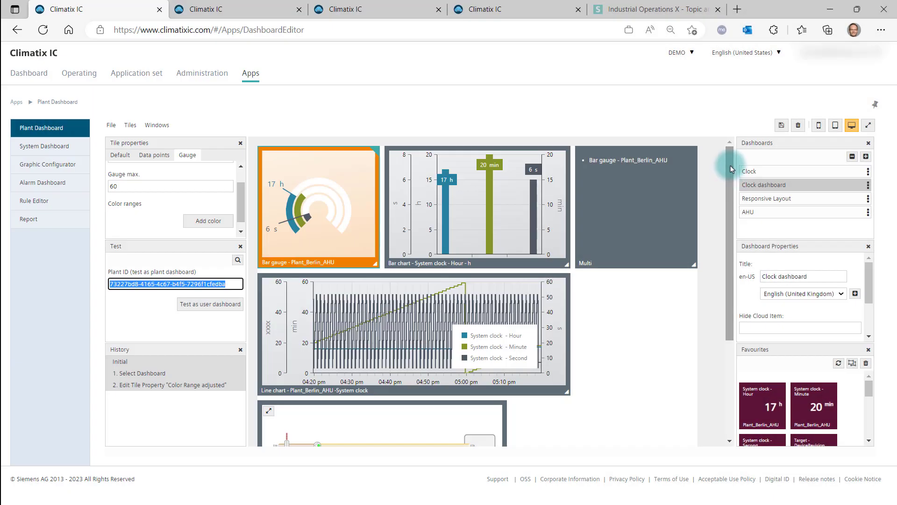
# Import a dashboard JSON file from the Downloads folder
pyautogui.click(112, 126)
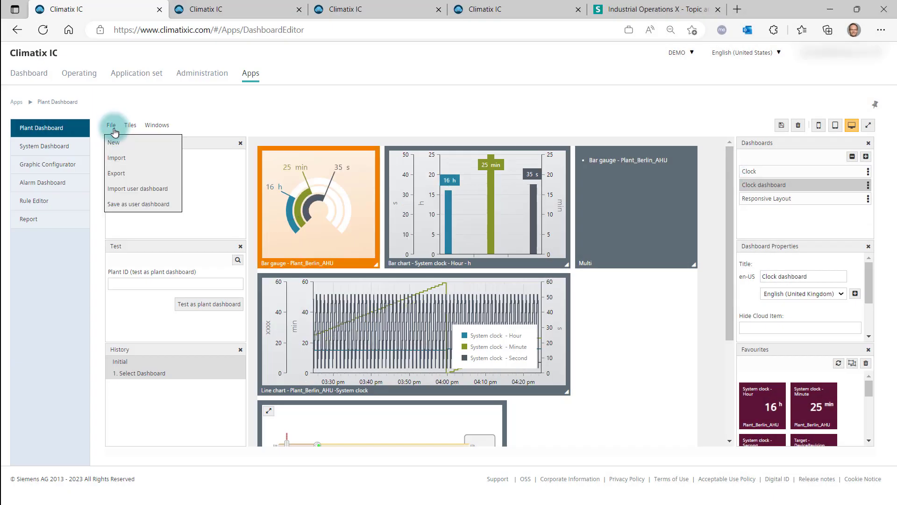
pyautogui.click(114, 159)
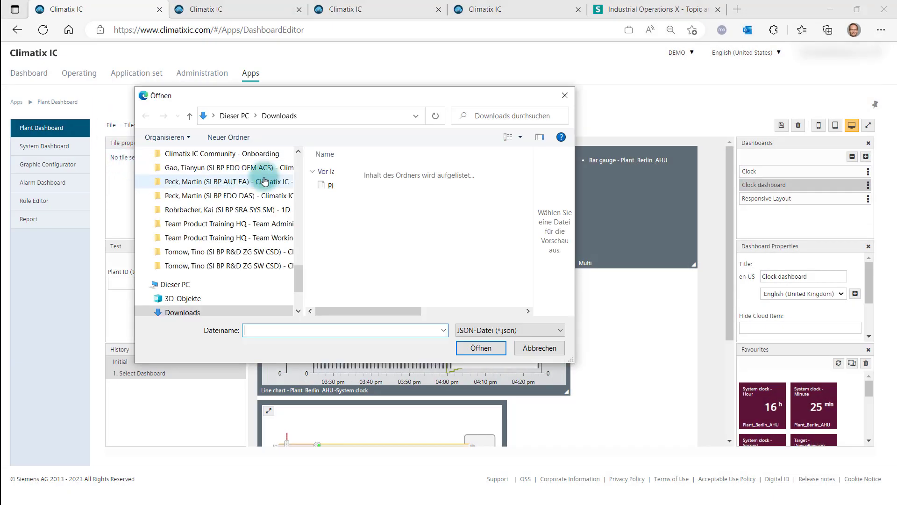
pyautogui.click(339, 185)
pyautogui.click(481, 348)
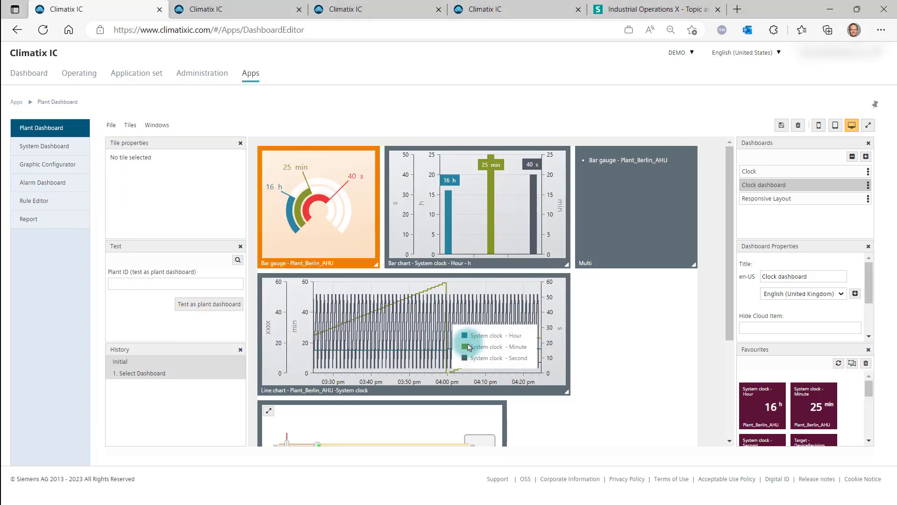
# Open the AHU dashboard and test it as a plant dashboard with Plant_ India_Chiller
pyautogui.click(498, 351)
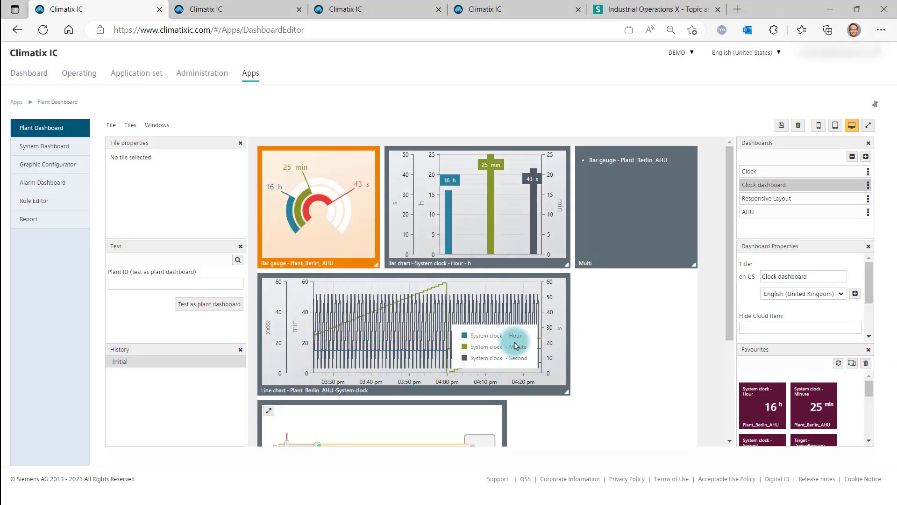
pyautogui.click(756, 216)
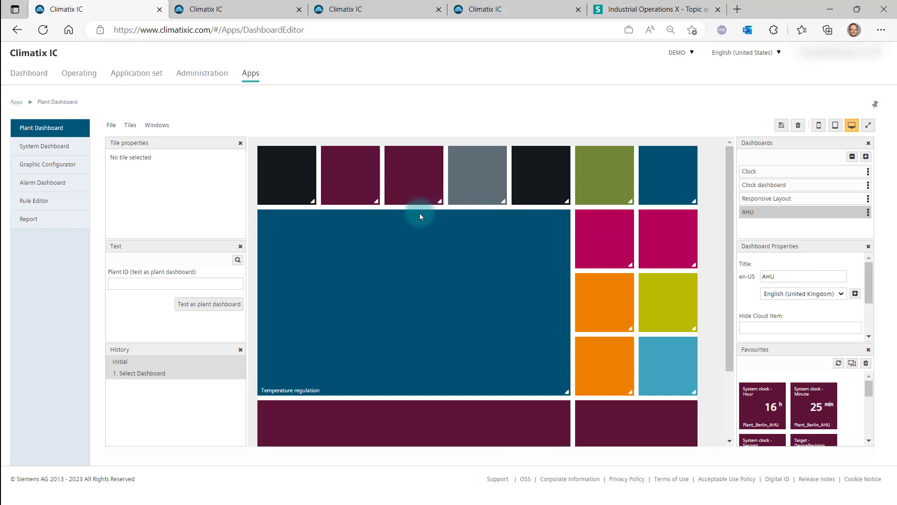
pyautogui.click(237, 263)
pyautogui.click(220, 317)
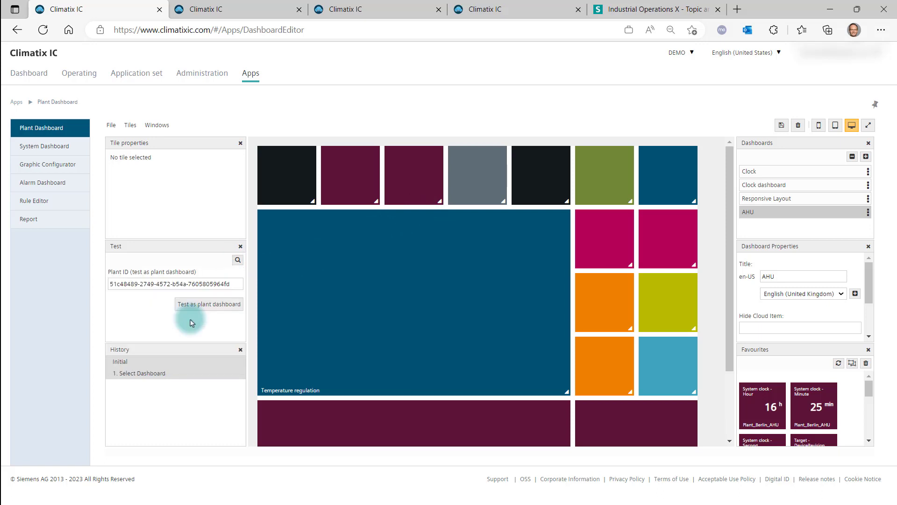
pyautogui.click(200, 309)
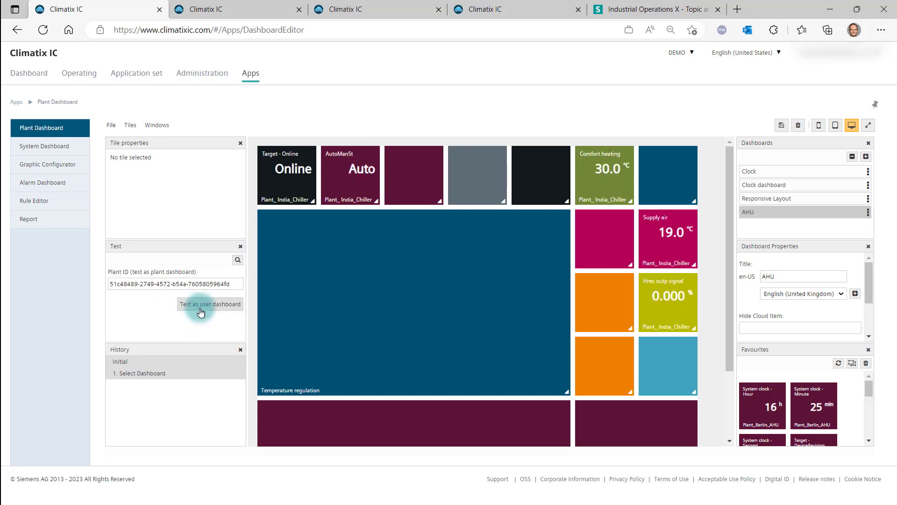
# Close the Test panel and enable 'Do not hide in plant dashboard' for the Target - Online tile
pyautogui.click(426, 200)
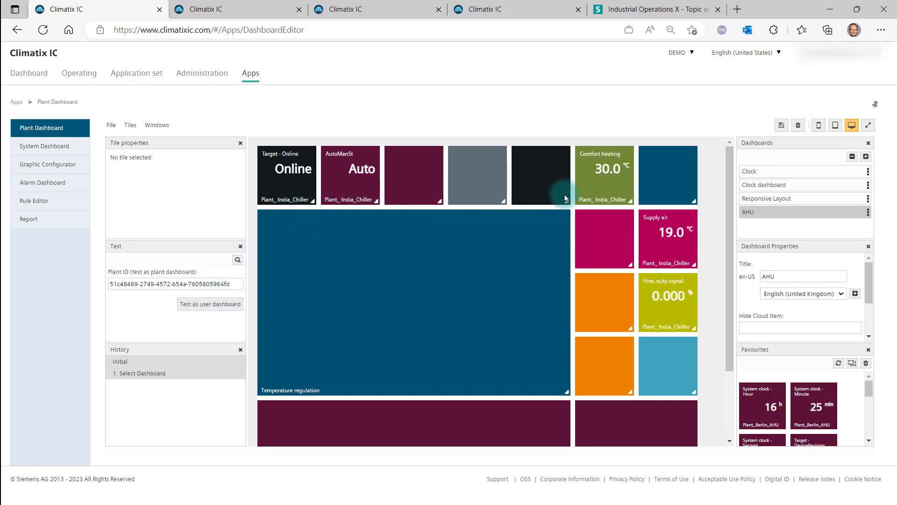
pyautogui.click(269, 179)
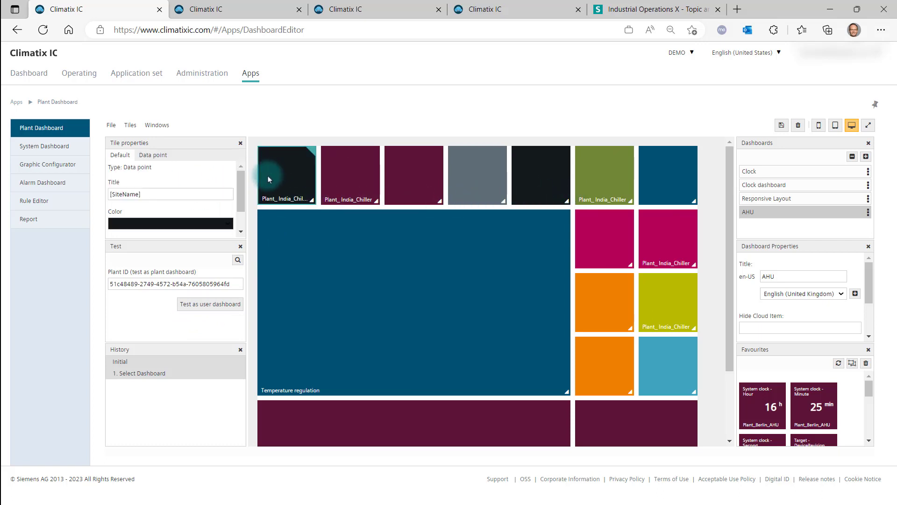
pyautogui.click(240, 246)
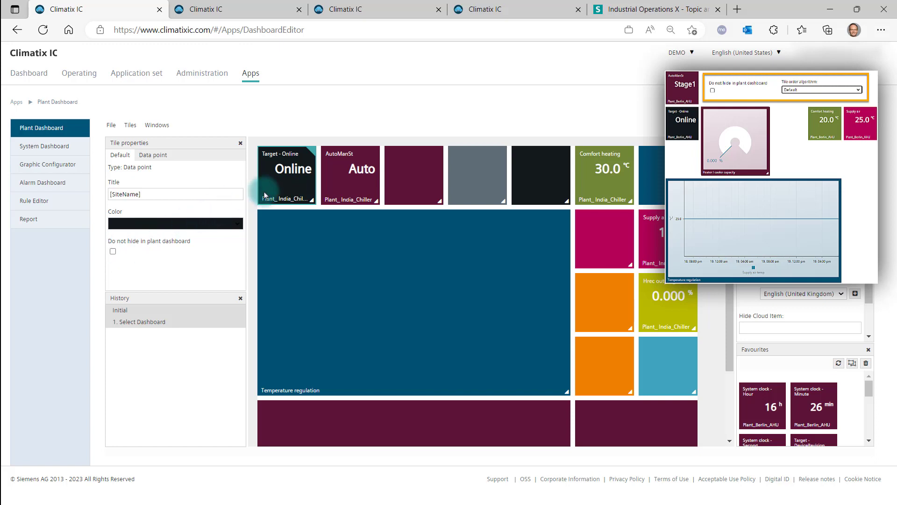
pyautogui.click(113, 251)
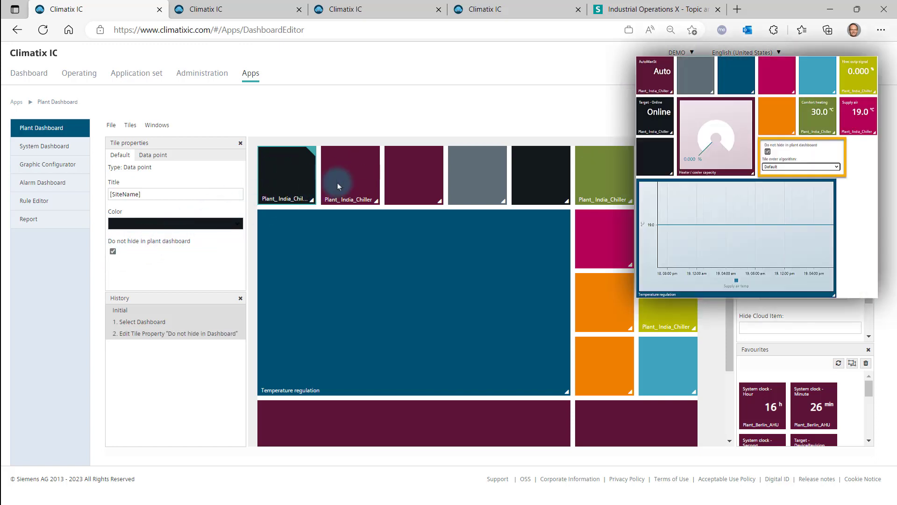
# Toggle 'Do not hide in plant dashboard' on and off for the AutoManSt tile
pyautogui.click(341, 184)
pyautogui.doubleClick(113, 252)
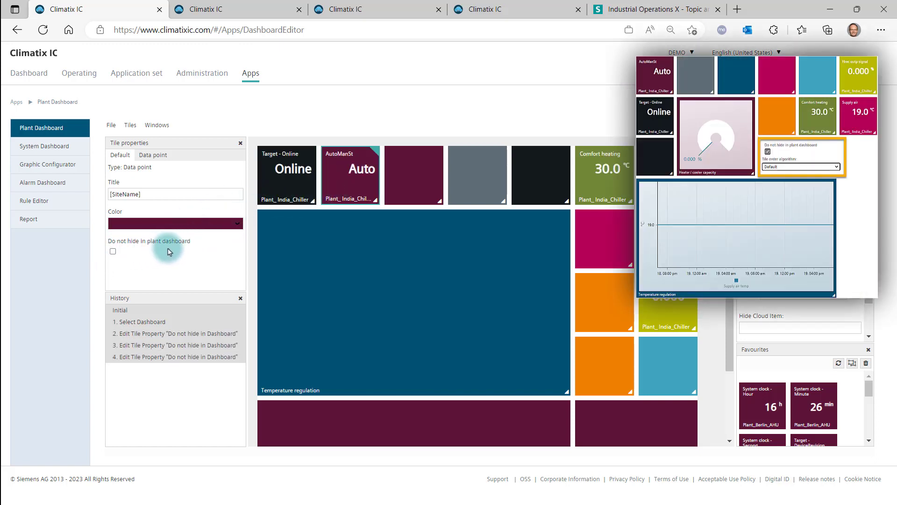
# Try the tile order algorithm and the responsive layout option for the AHU dashboard, switching it back off
pyautogui.scroll(-1, 777, 325)
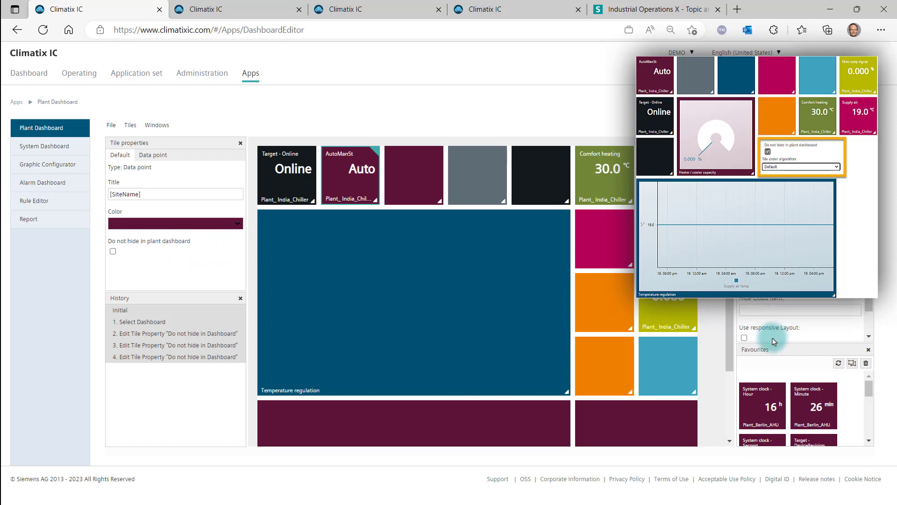
pyautogui.scroll(-1, 777, 324)
pyautogui.click(774, 321)
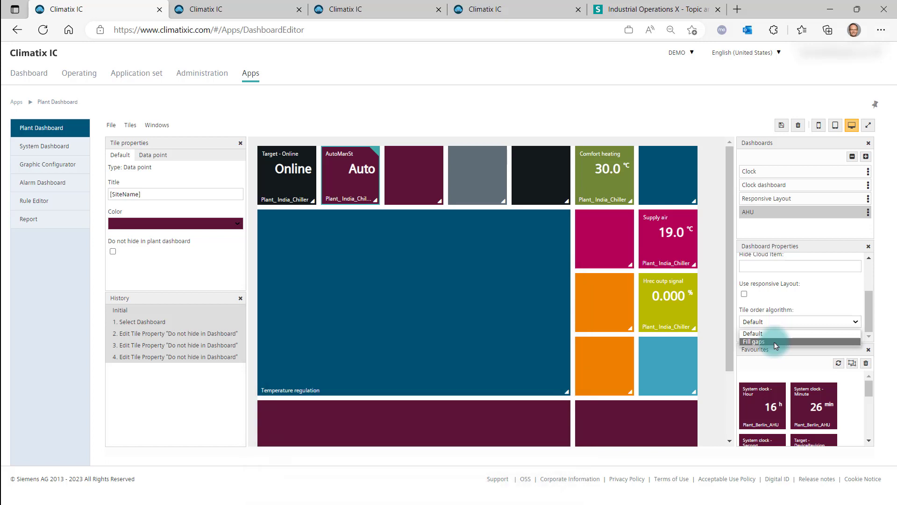
pyautogui.click(746, 297)
pyautogui.click(744, 294)
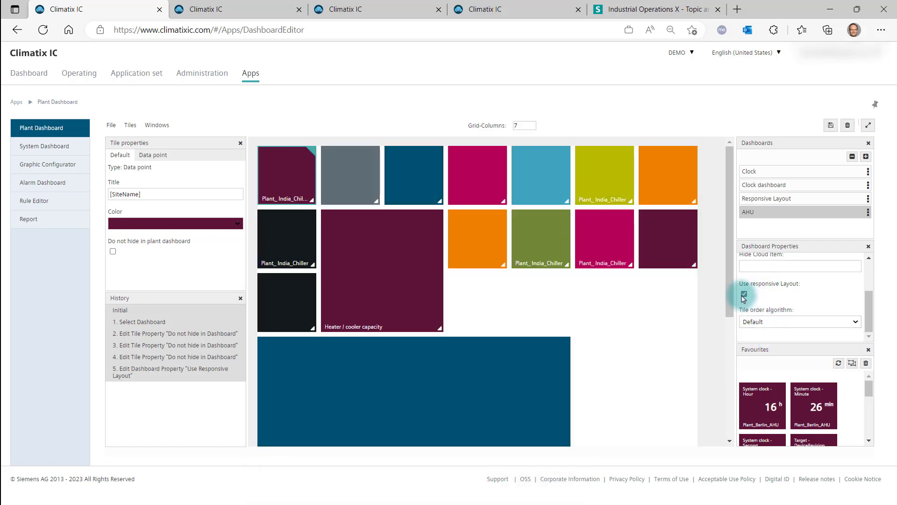
pyautogui.click(744, 294)
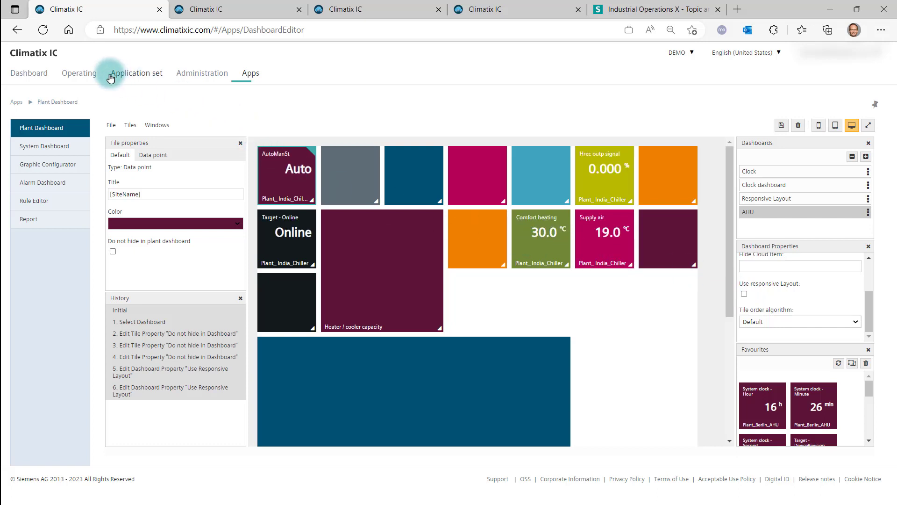
# Open Plant_Berlin_AHU's Responsive Layout plant dashboard under Operating and resize the browser window to check how it adapts
pyautogui.click(77, 74)
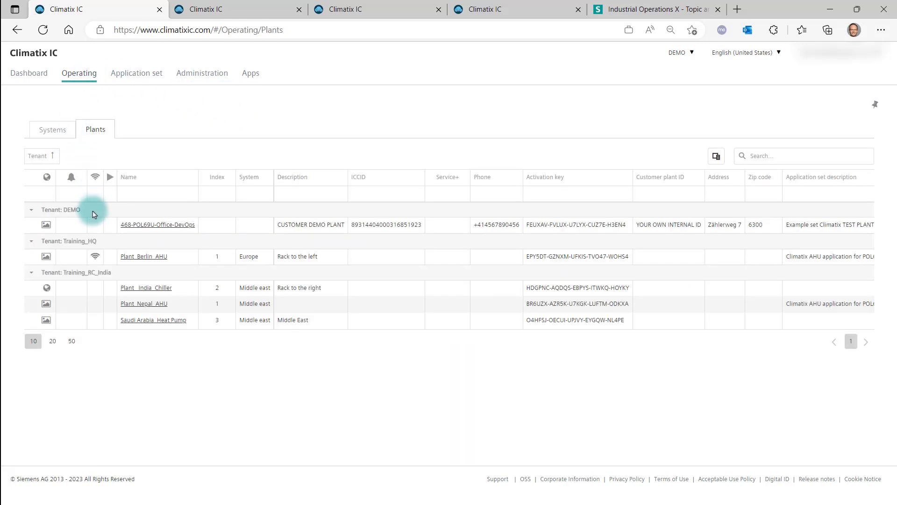
pyautogui.click(144, 256)
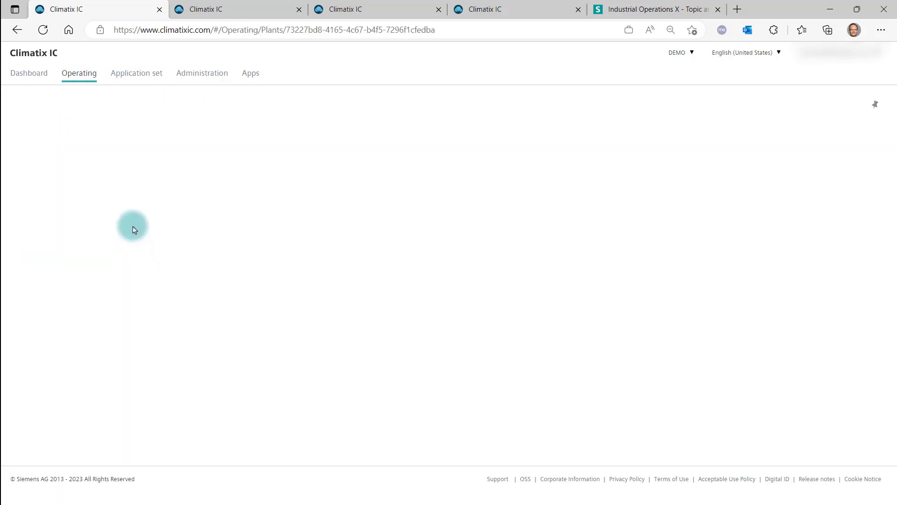
pyautogui.click(52, 165)
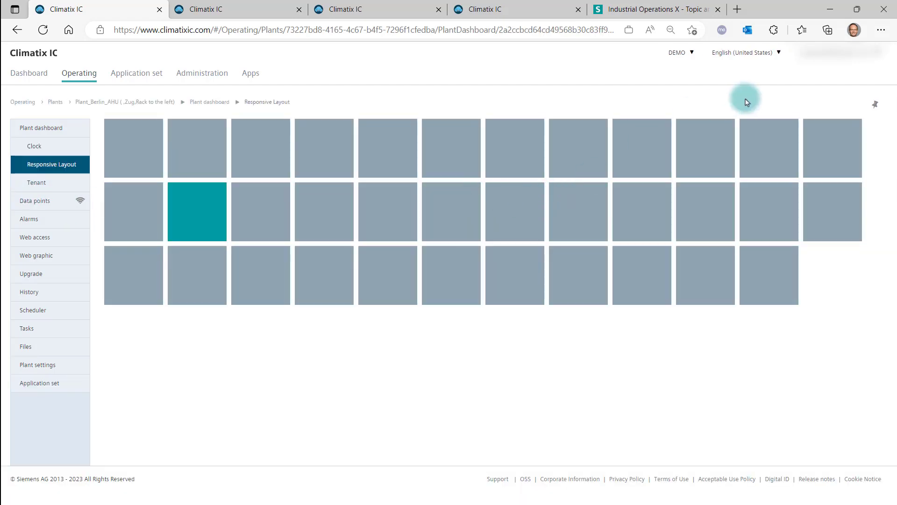
pyautogui.click(857, 9)
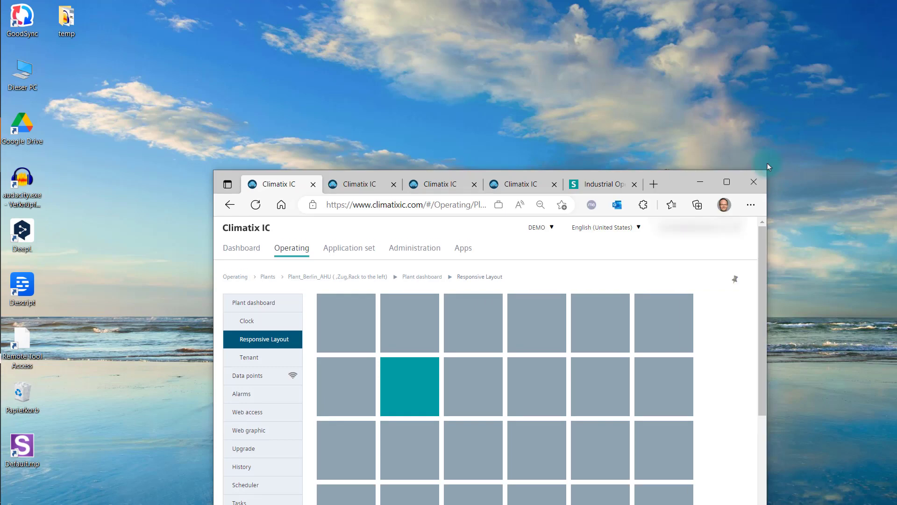
pyautogui.moveTo(673, 181); pyautogui.dragTo(568, 20)
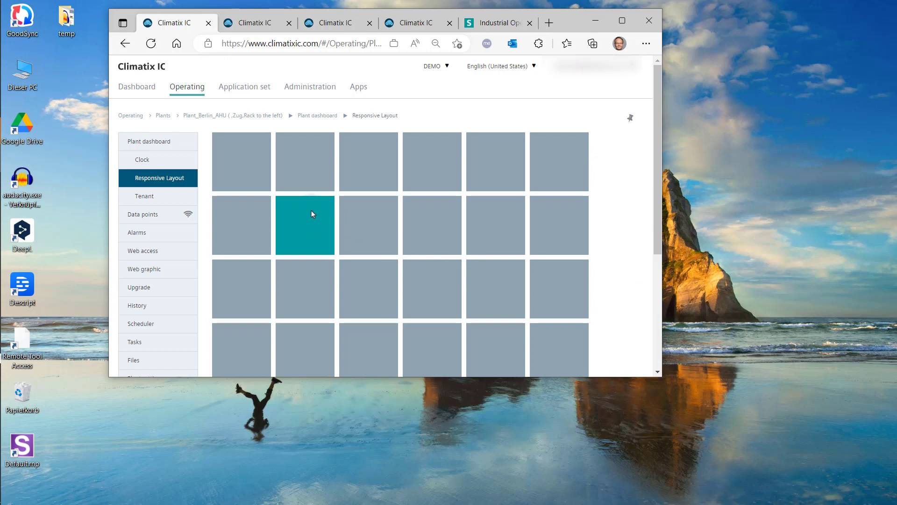
pyautogui.moveTo(661, 376); pyautogui.dragTo(508, 444)
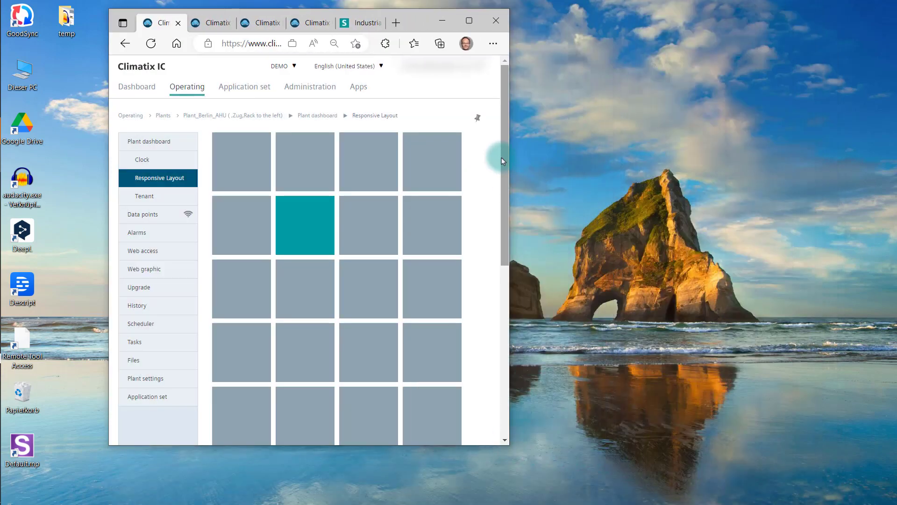
pyautogui.click(469, 20)
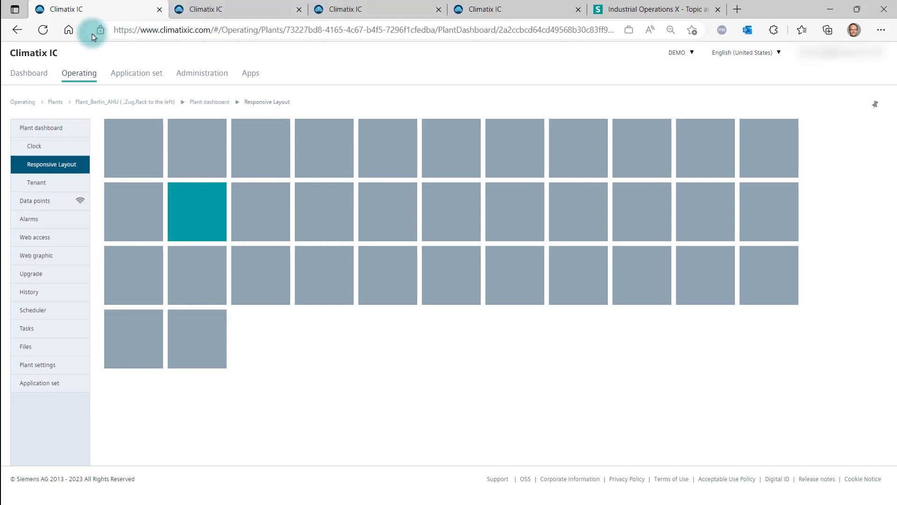
# Open the Responsive Layout dashboard in the editor and set its grid columns to 8
pyautogui.click(251, 80)
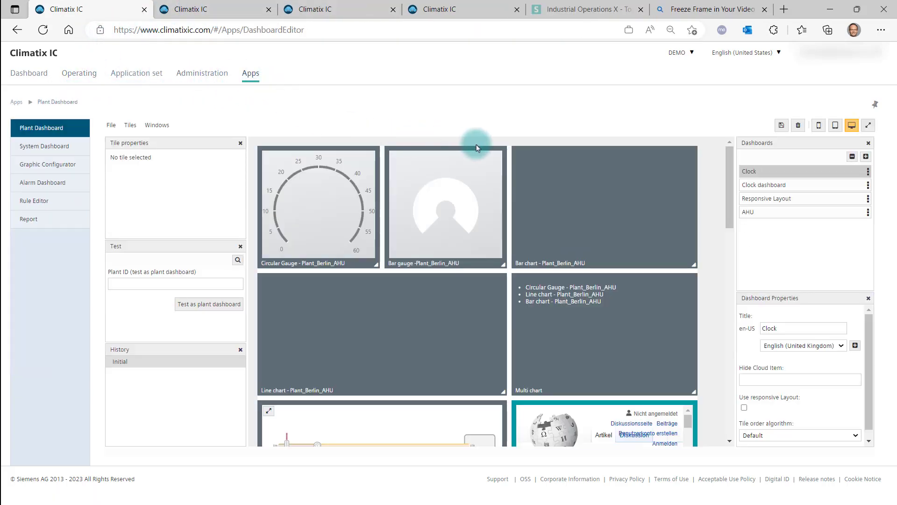
pyautogui.click(762, 202)
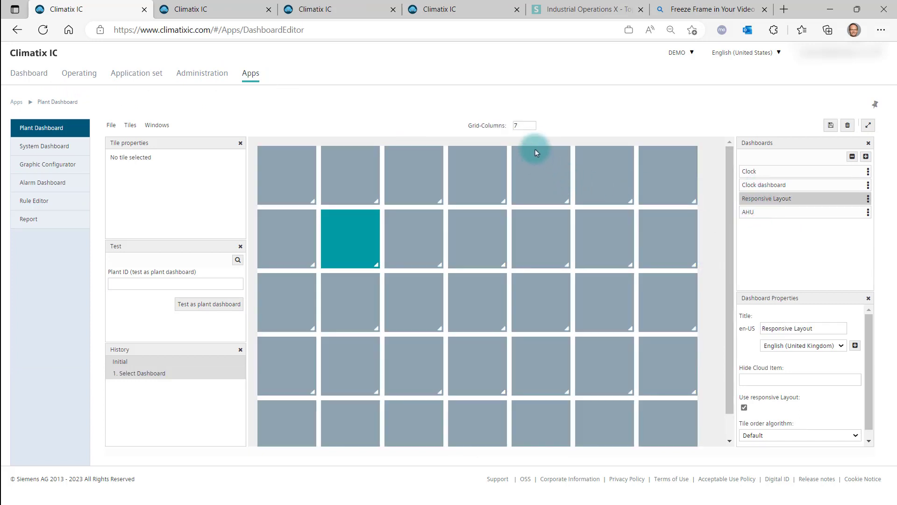
pyautogui.click(531, 128)
pyautogui.click(532, 129)
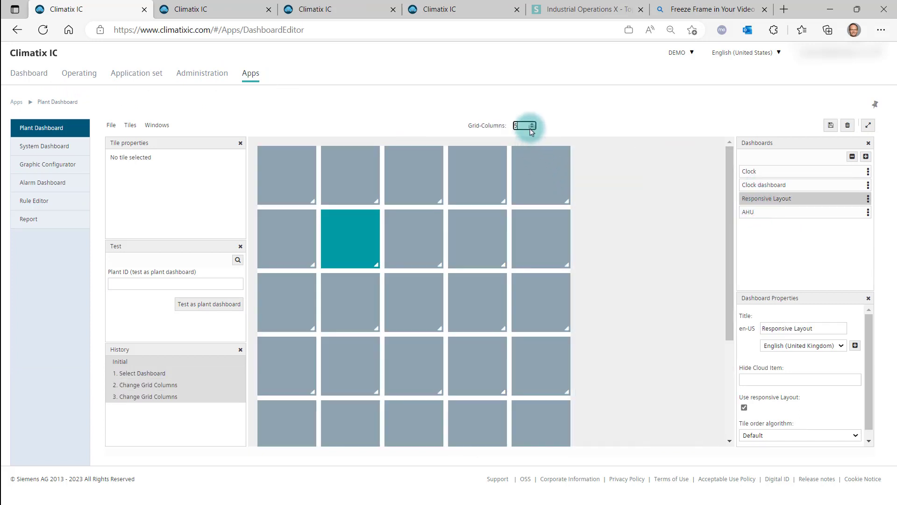
pyautogui.click(531, 129)
pyautogui.click(532, 124)
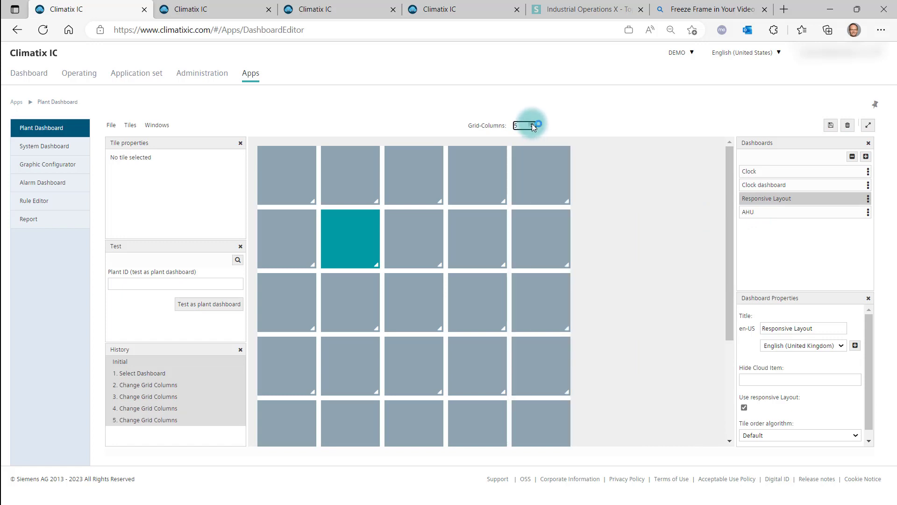
pyautogui.click(532, 123)
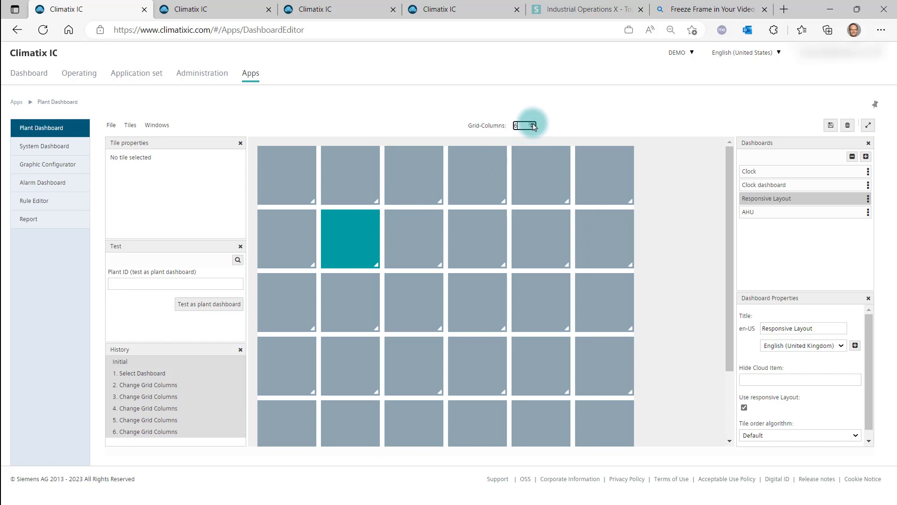
pyautogui.click(532, 124)
pyautogui.click(533, 124)
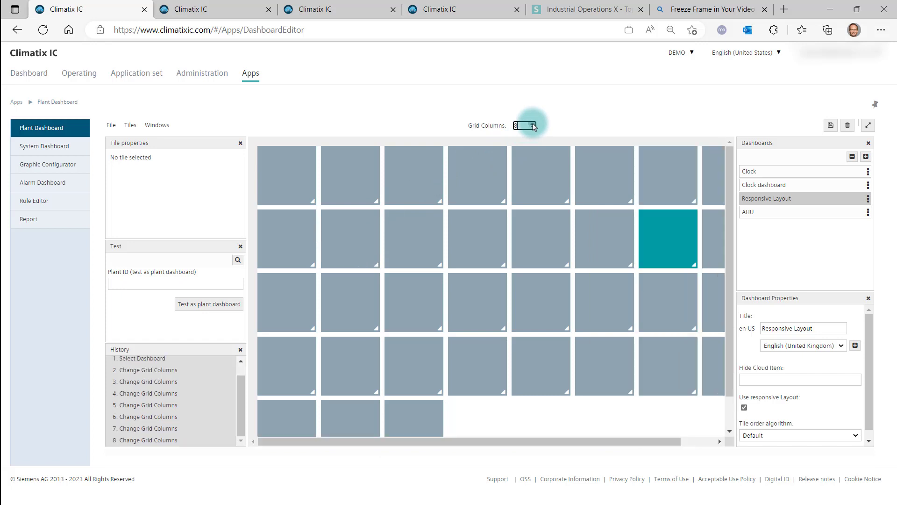
# Move the teal tile to the second column and set the grid columns to 9
pyautogui.moveTo(653, 232); pyautogui.dragTo(377, 240)
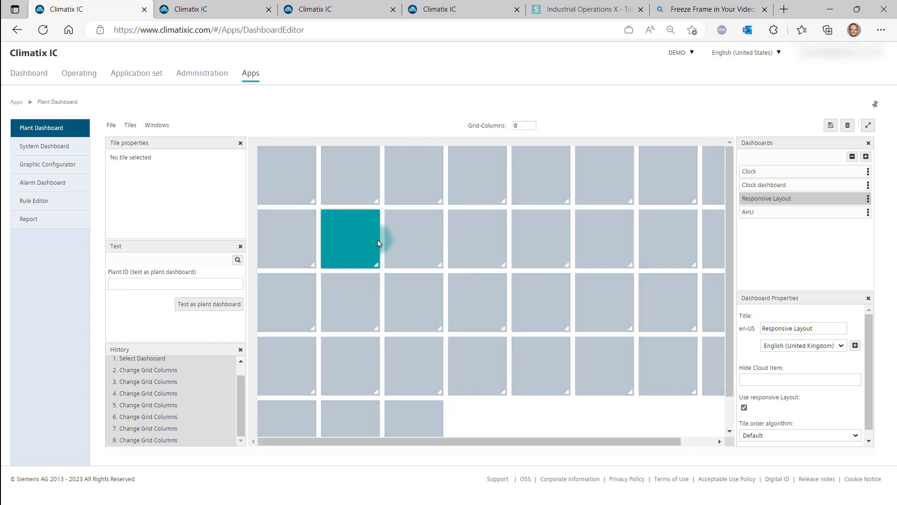
pyautogui.click(532, 124)
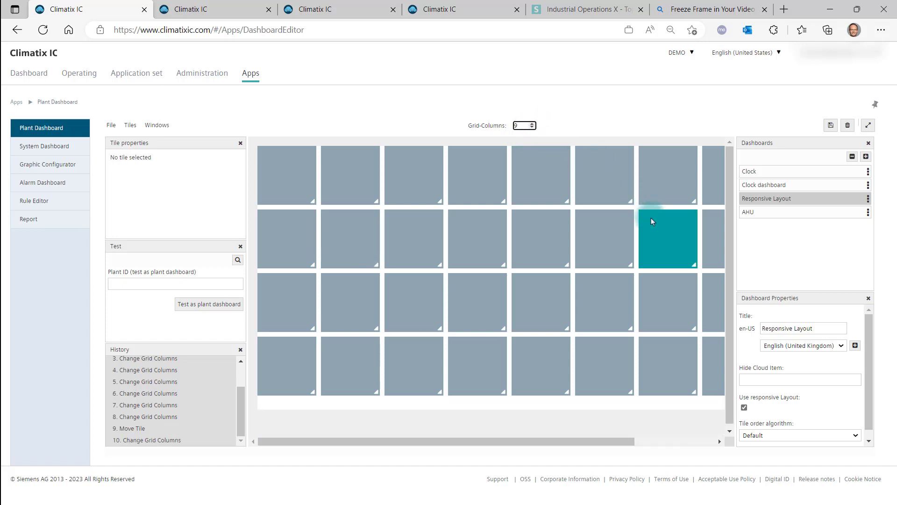
# Move the teal tile to the second column, raise the grid columns to 10, and move it to the second column again
pyautogui.moveTo(652, 218); pyautogui.dragTo(367, 234)
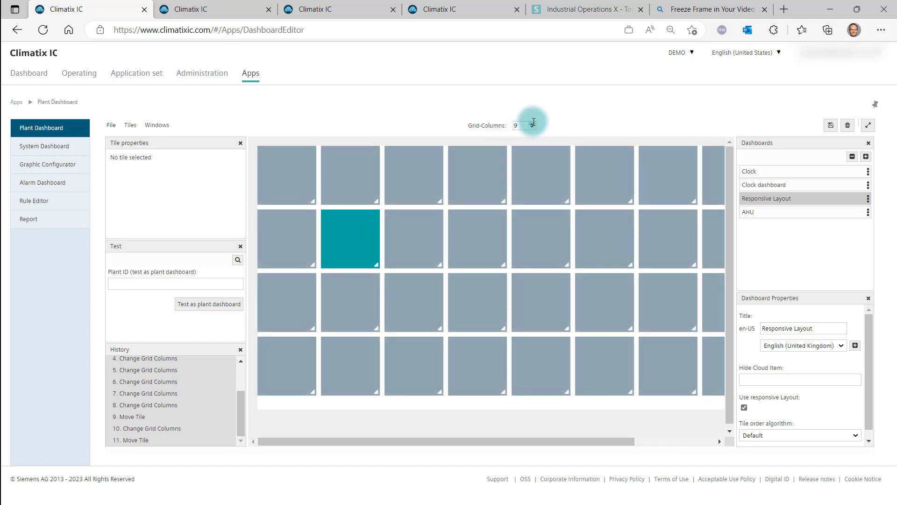
pyautogui.click(533, 123)
pyautogui.moveTo(651, 222); pyautogui.dragTo(369, 232)
# Paste a cloud item ID into the Hide Cloud Item dashboard property and select the pasted text
pyautogui.click(757, 378)
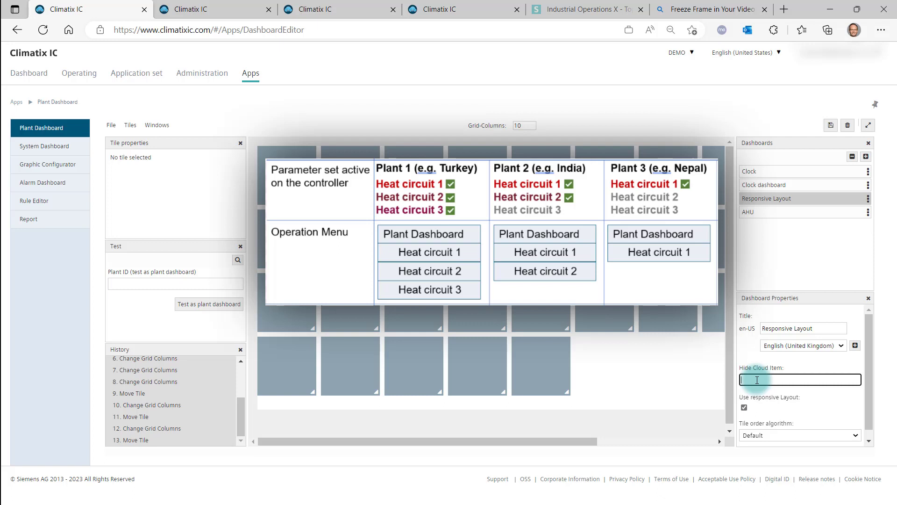
pyautogui.hotkey('ctrl', 'v')
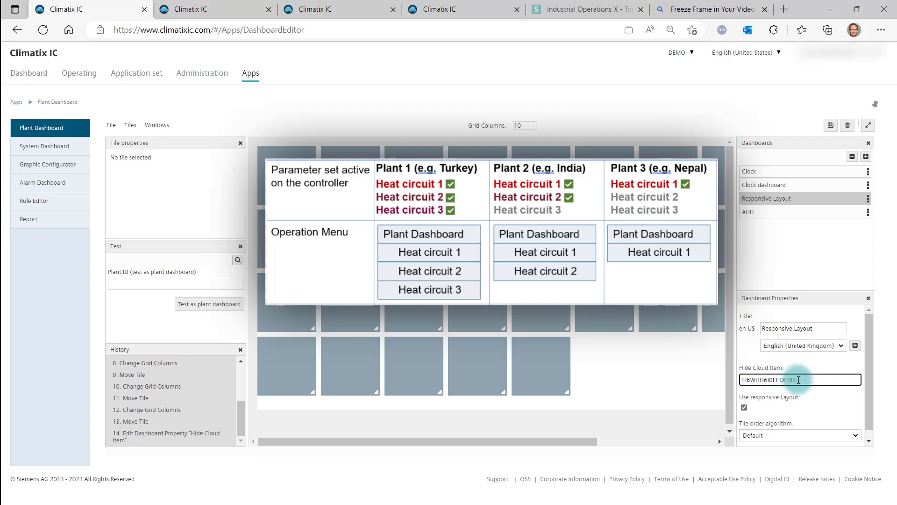
pyautogui.moveTo(815, 379); pyautogui.dragTo(743, 380)
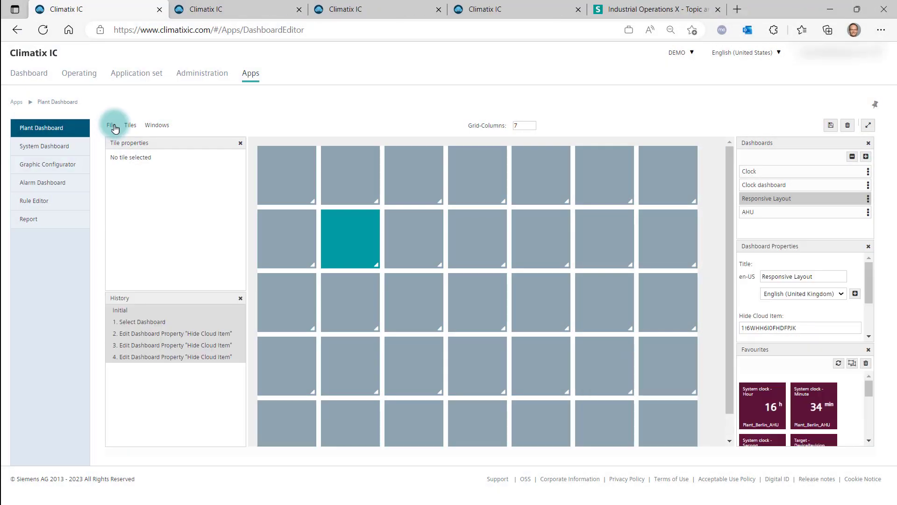
# Export the Clock, Responsive Layout and AHU dashboards, leaving out Clock dashboard, and save the downloaded JSON file
pyautogui.click(113, 124)
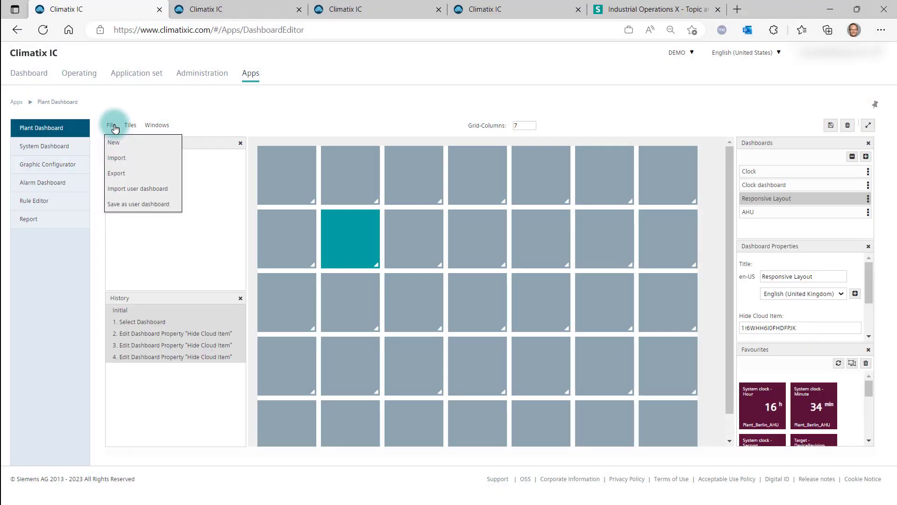
pyautogui.click(119, 174)
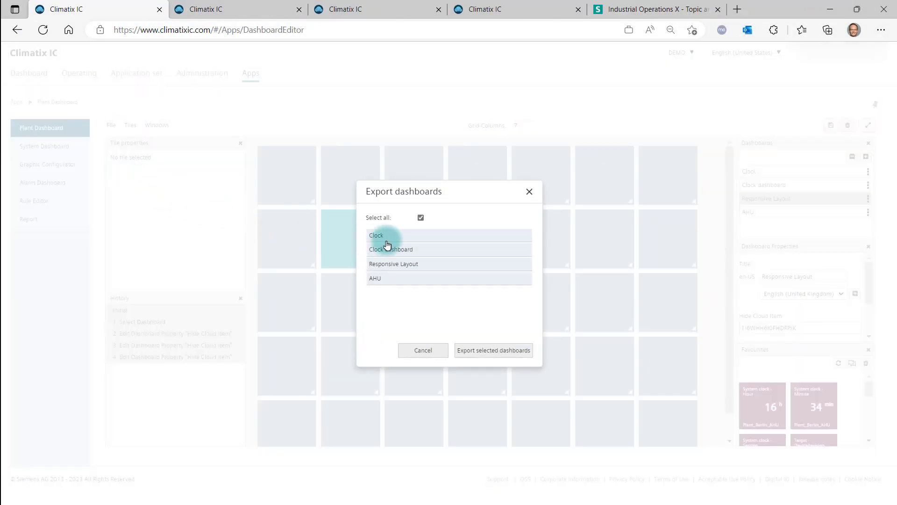
pyautogui.click(409, 255)
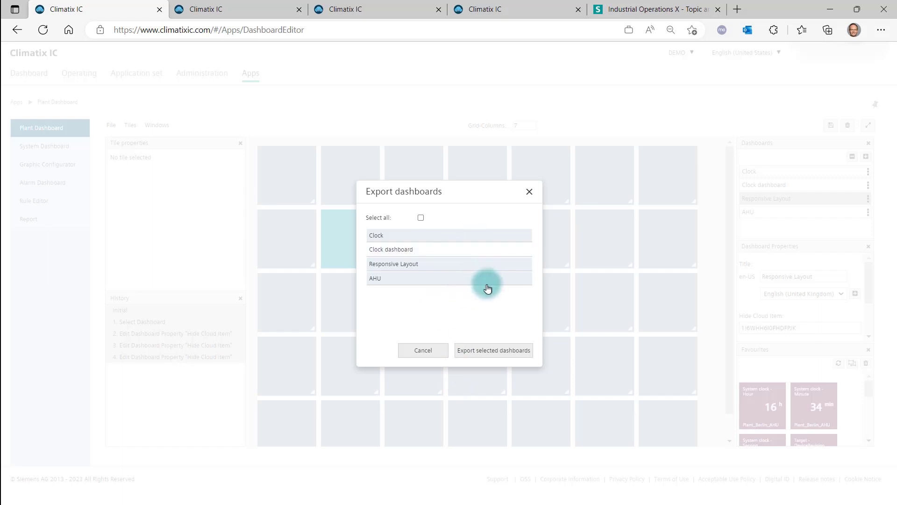
pyautogui.click(501, 352)
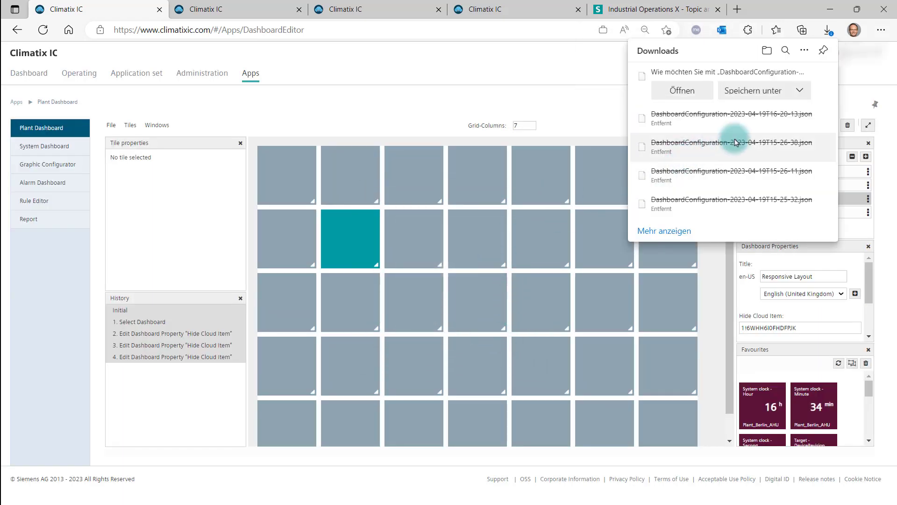
pyautogui.click(800, 90)
pyautogui.click(798, 110)
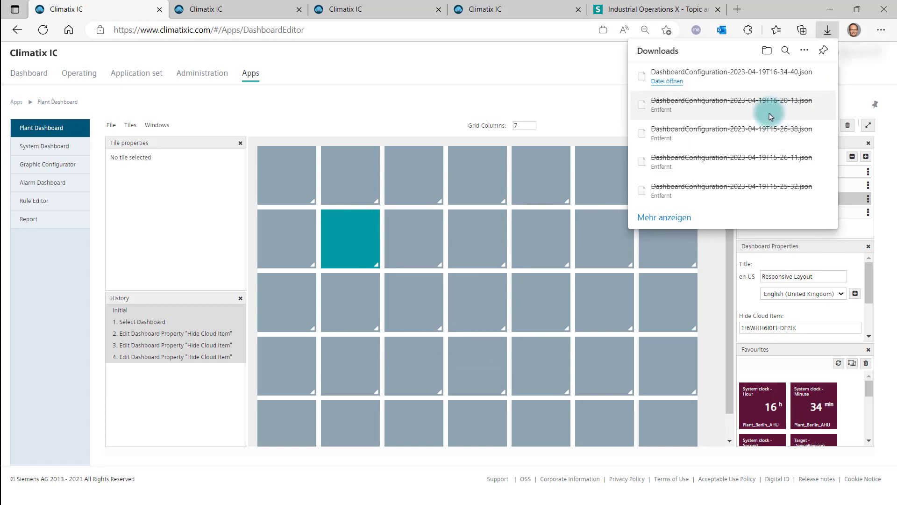
# Upload the exported DashboardConfiguration JSON as a new Dashboard config cloud file in the AHU plant application set
pyautogui.click(152, 76)
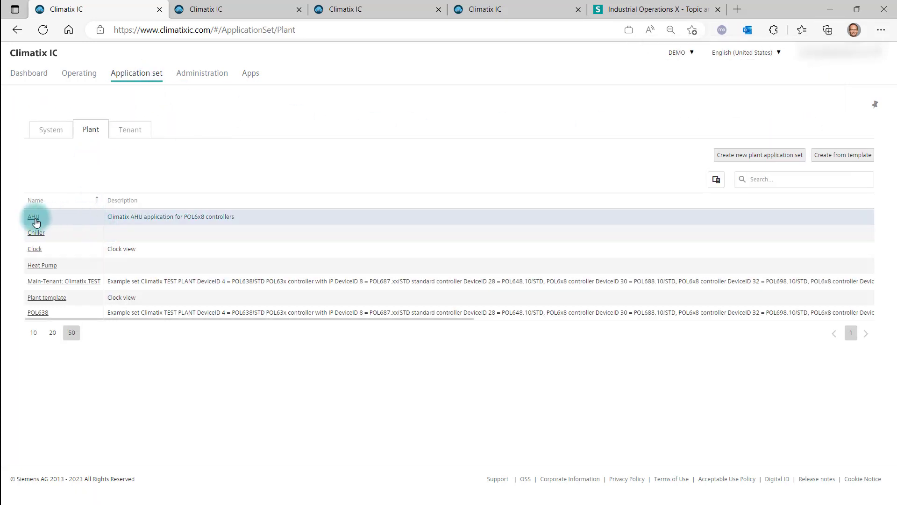
pyautogui.click(34, 218)
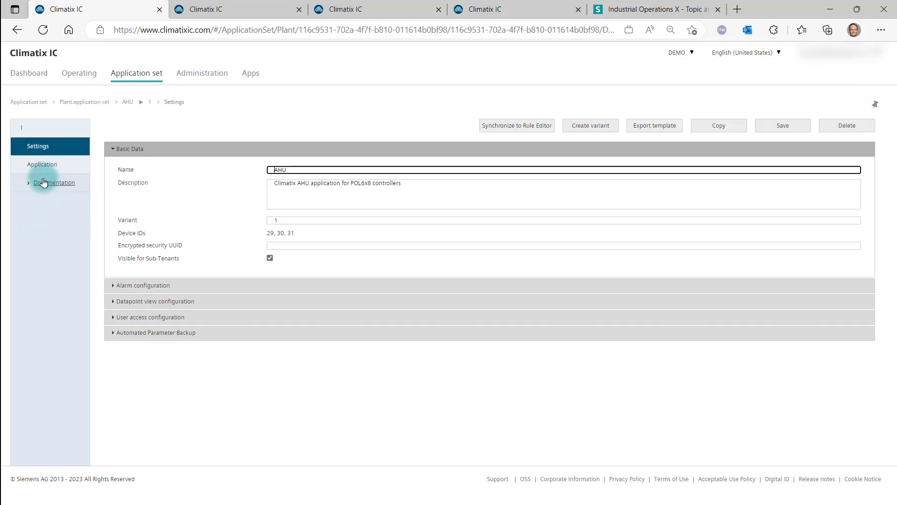
pyautogui.click(41, 166)
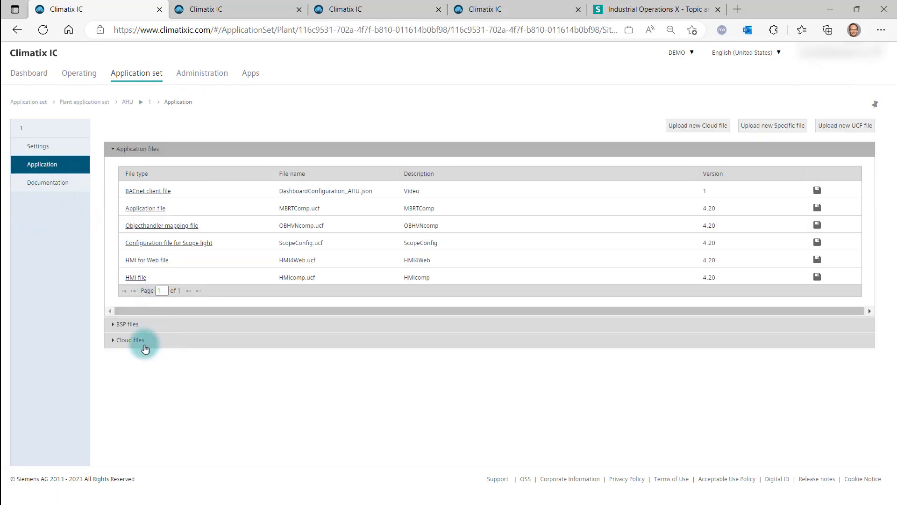
pyautogui.click(144, 346)
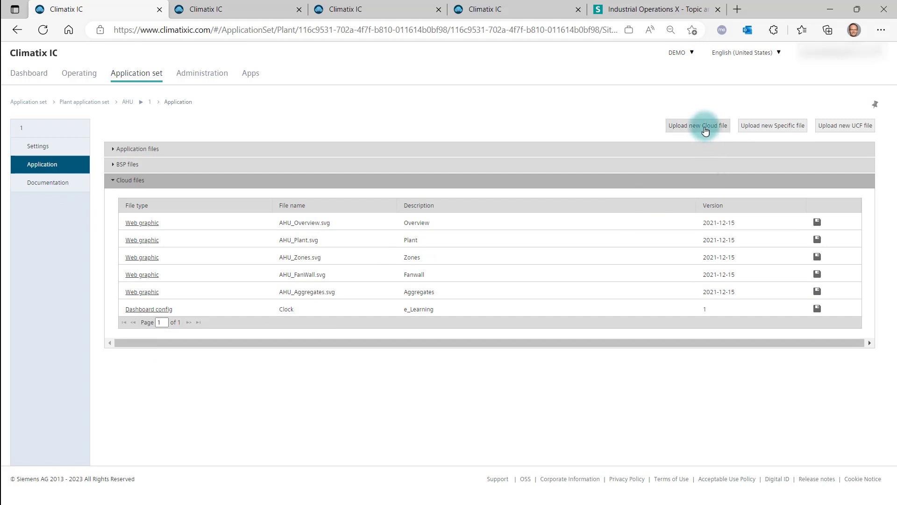
pyautogui.click(705, 130)
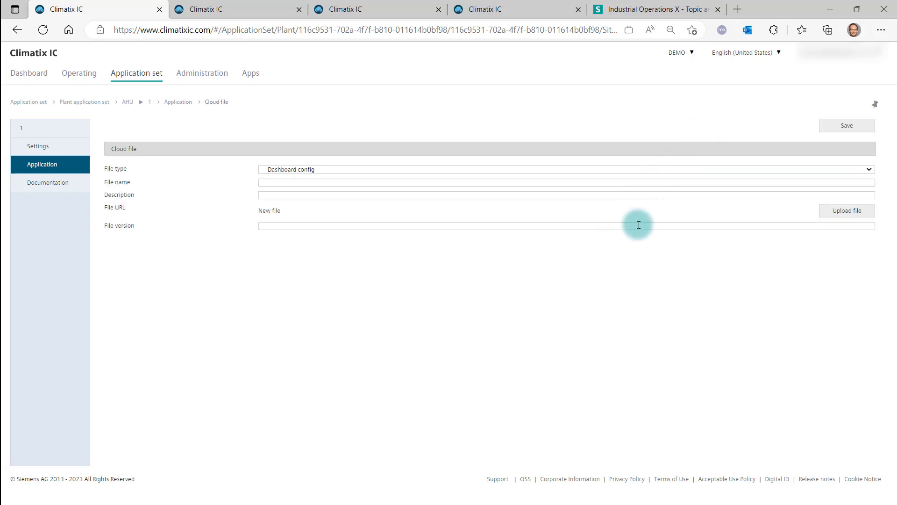
pyautogui.click(836, 210)
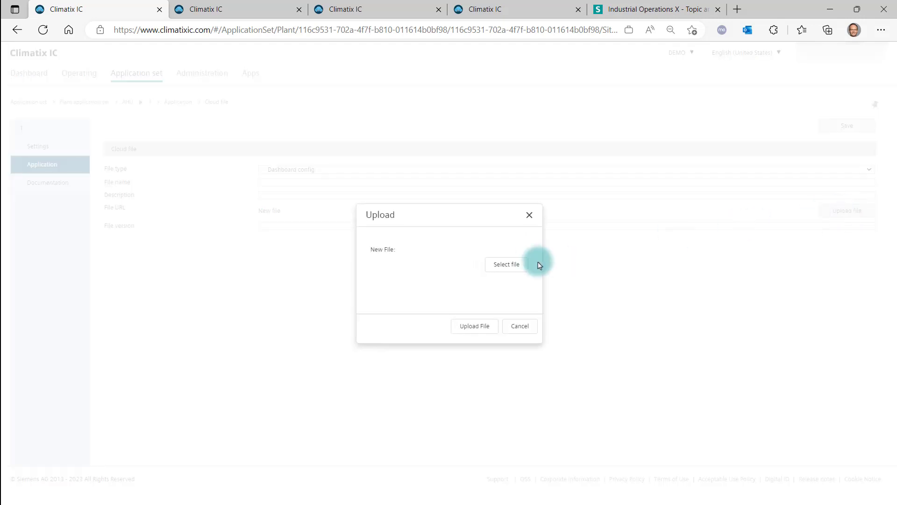
pyautogui.click(514, 264)
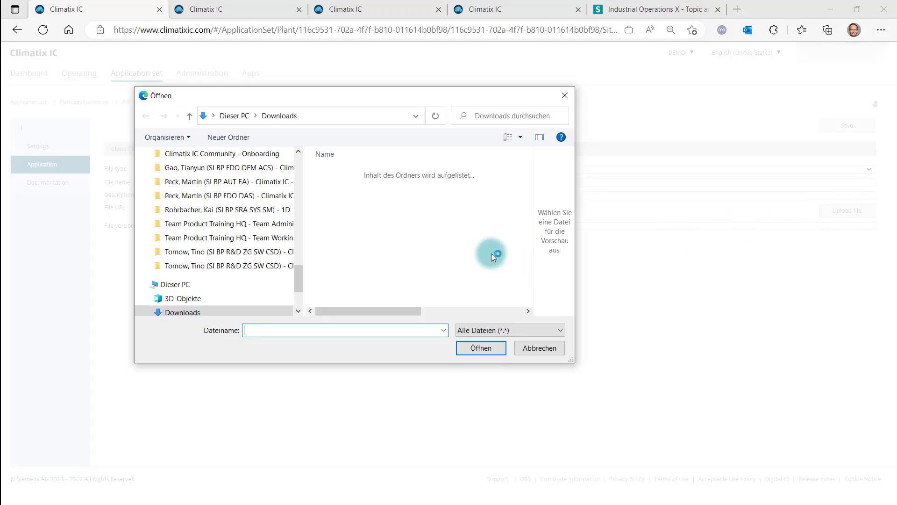
pyautogui.click(397, 186)
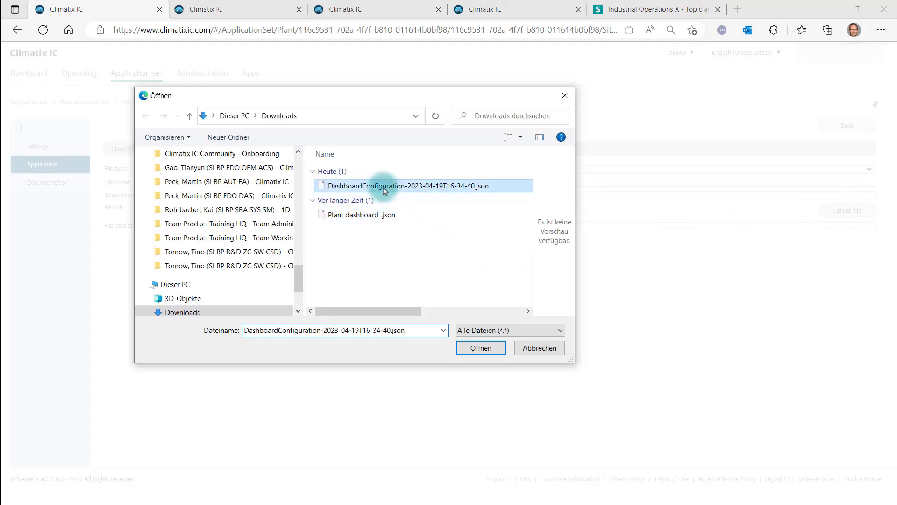
pyautogui.click(481, 348)
pyautogui.click(477, 329)
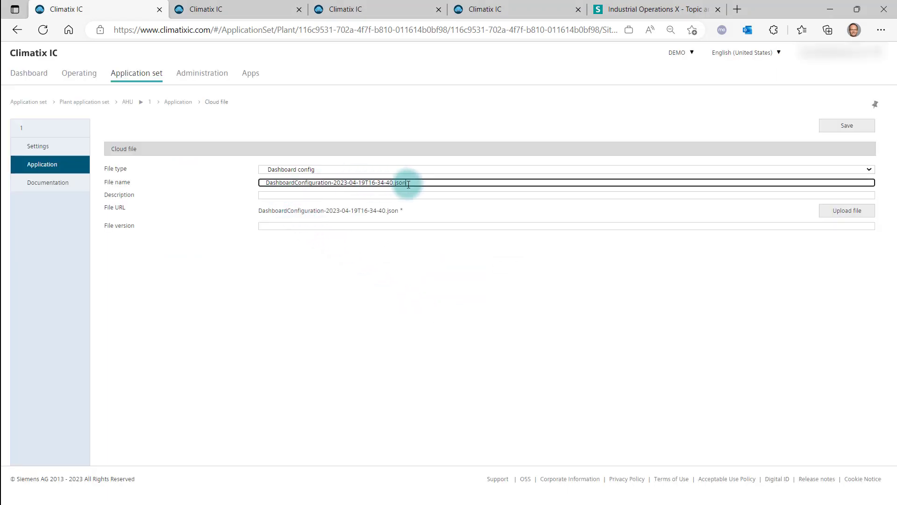
# Name the cloud file Clock_1, give it description e_Learning and file version 2, and save it
pyautogui.moveTo(406, 183); pyautogui.dragTo(256, 182)
pyautogui.write('Cl')
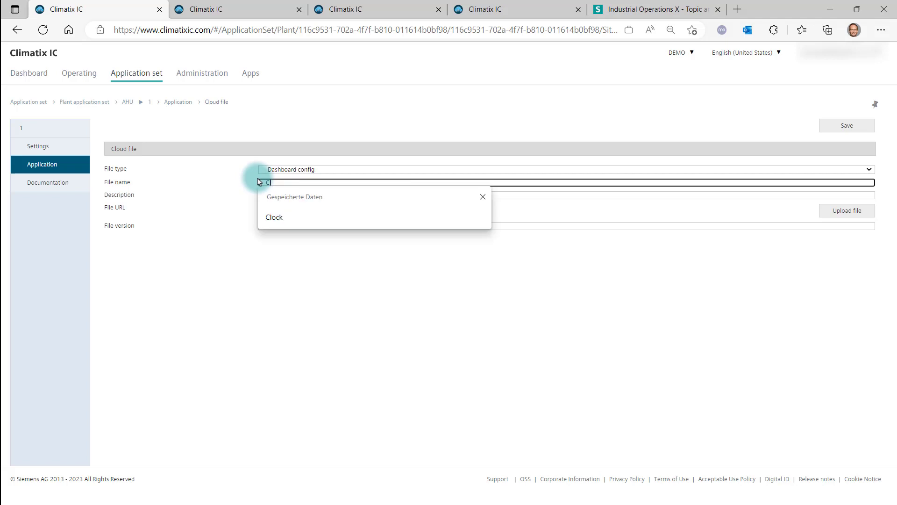
pyautogui.write('ock_1')
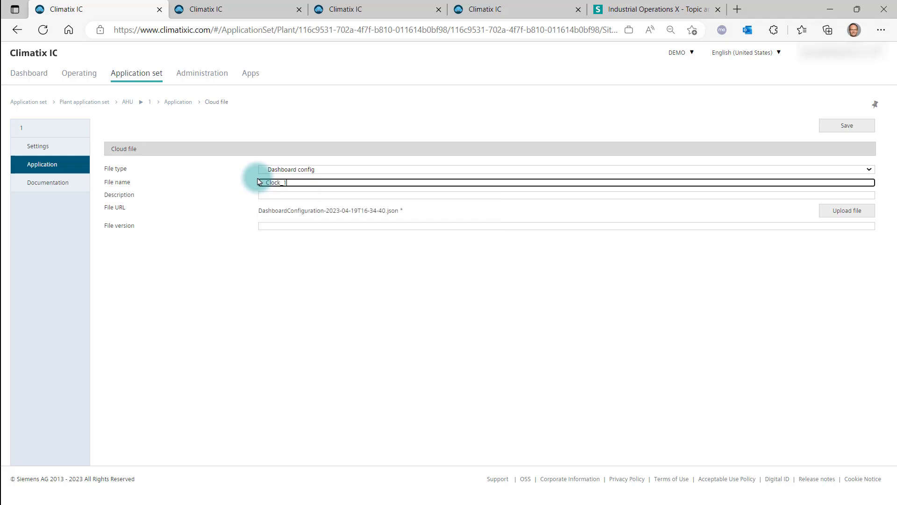
pyautogui.click(269, 194)
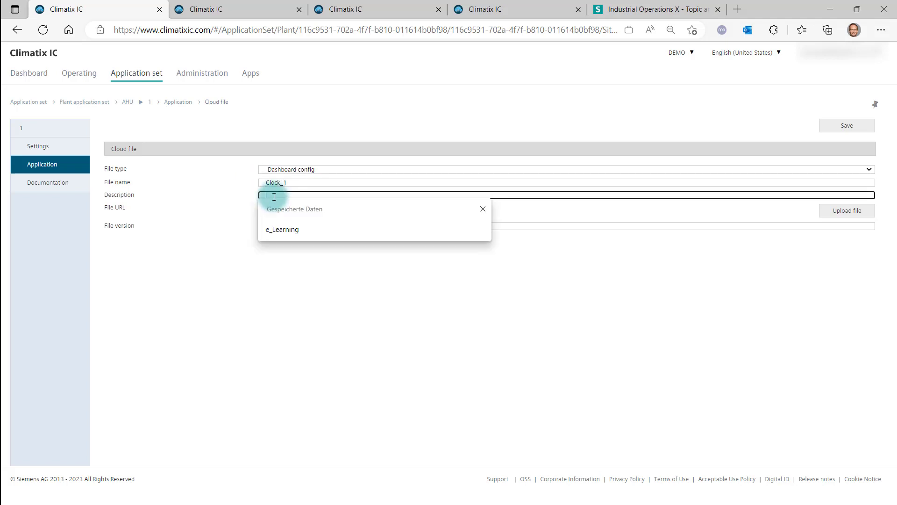
pyautogui.click(285, 228)
pyautogui.click(276, 226)
pyautogui.write('2')
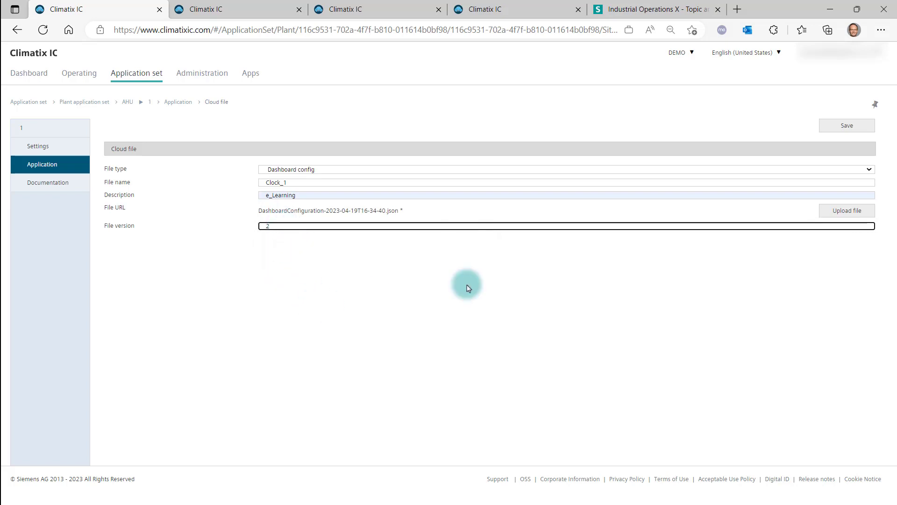
pyautogui.click(843, 126)
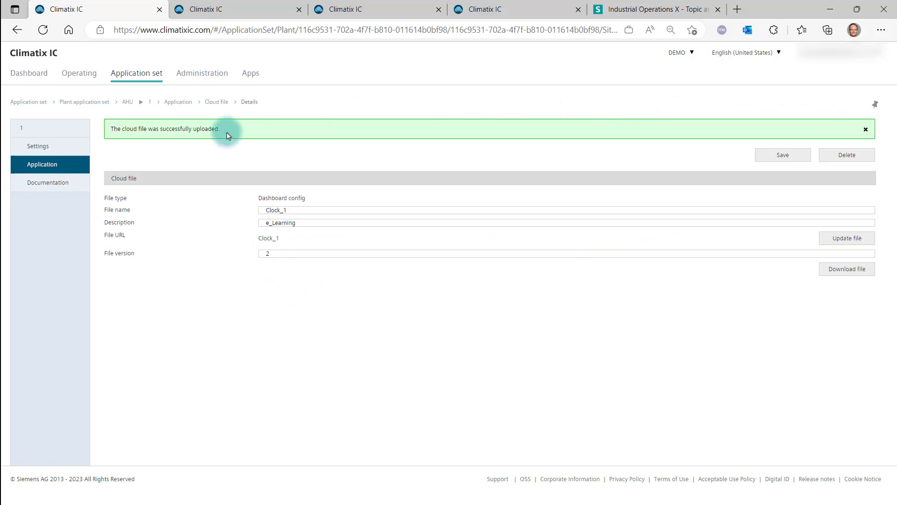
# Assign Clock_1 as the Owner role's dashboard file in the AHU user access configuration and save the application set
pyautogui.click(43, 145)
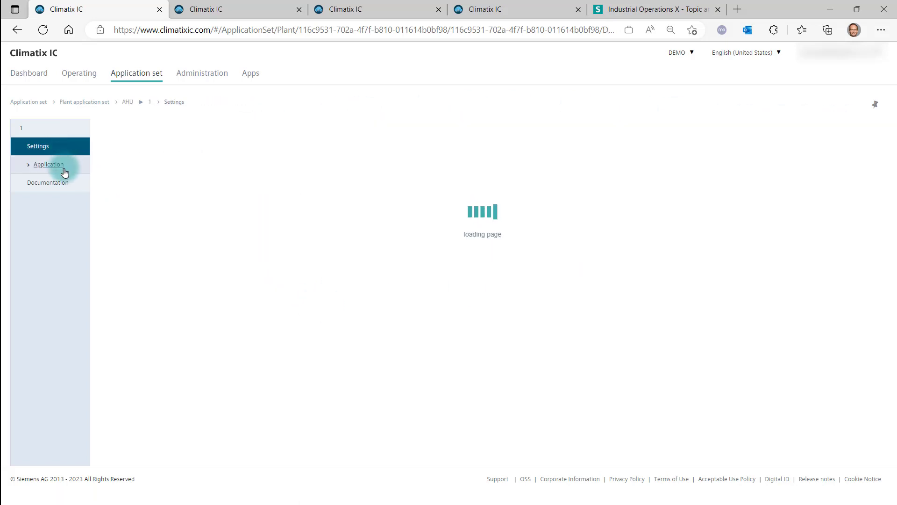
pyautogui.click(153, 316)
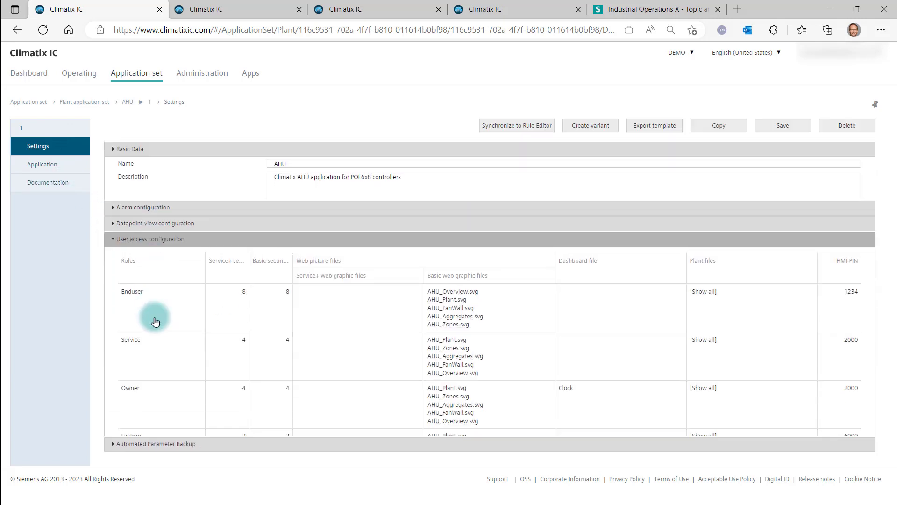
pyautogui.click(569, 352)
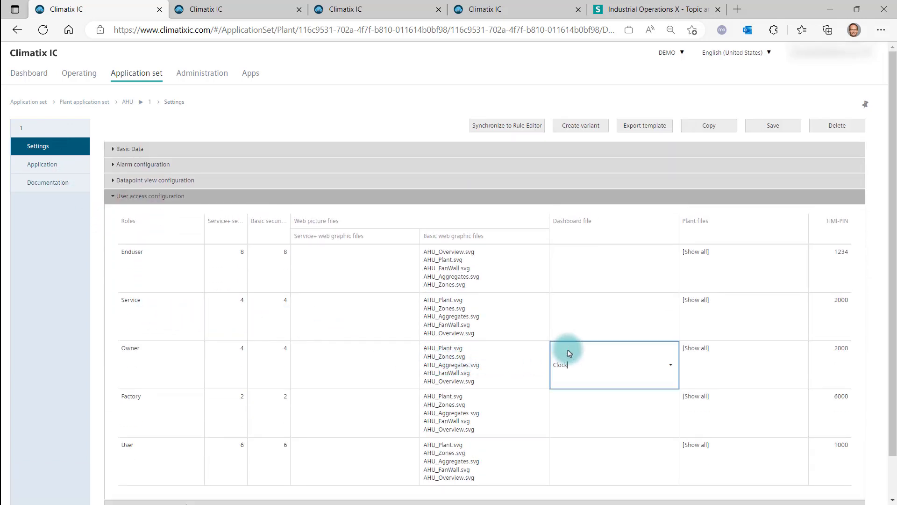
pyautogui.click(671, 365)
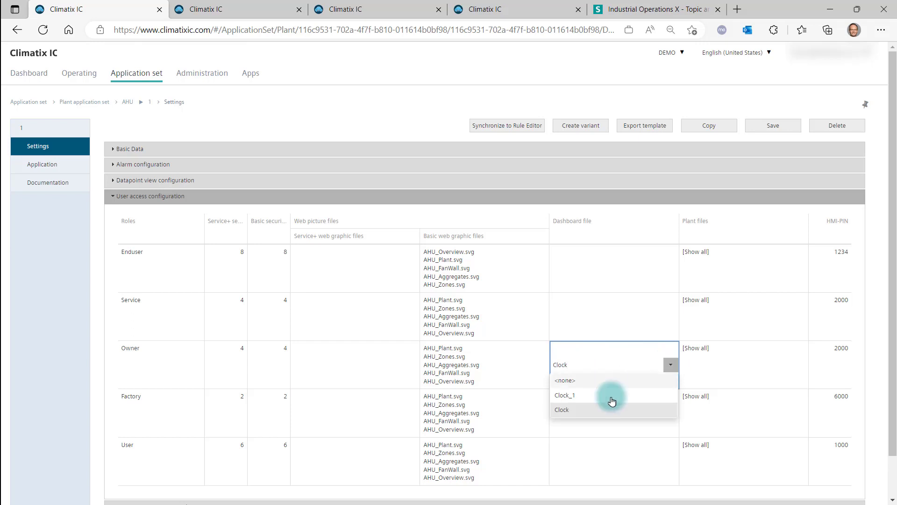
pyautogui.click(571, 395)
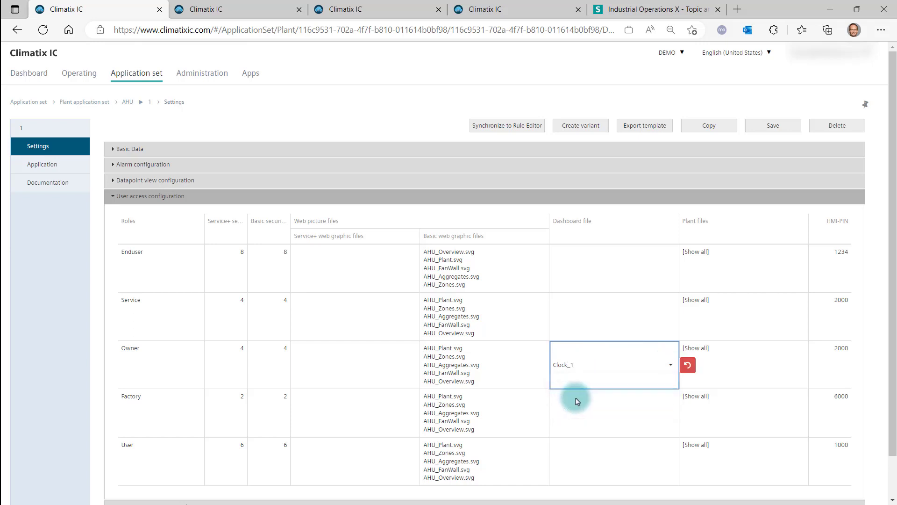
pyautogui.click(772, 126)
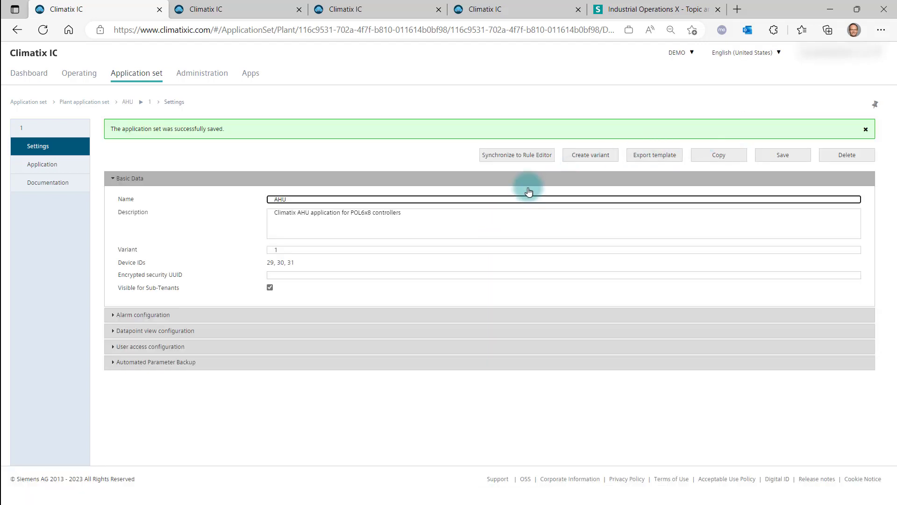
# Check the plant dashboards of Plant_Berlin_AHU and Plant_Nepal_AHU under Operating
pyautogui.click(79, 74)
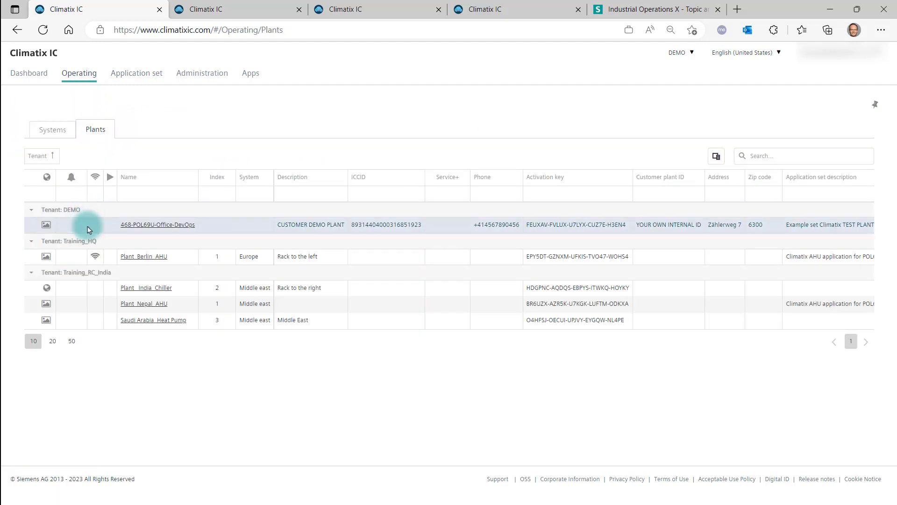
pyautogui.click(145, 257)
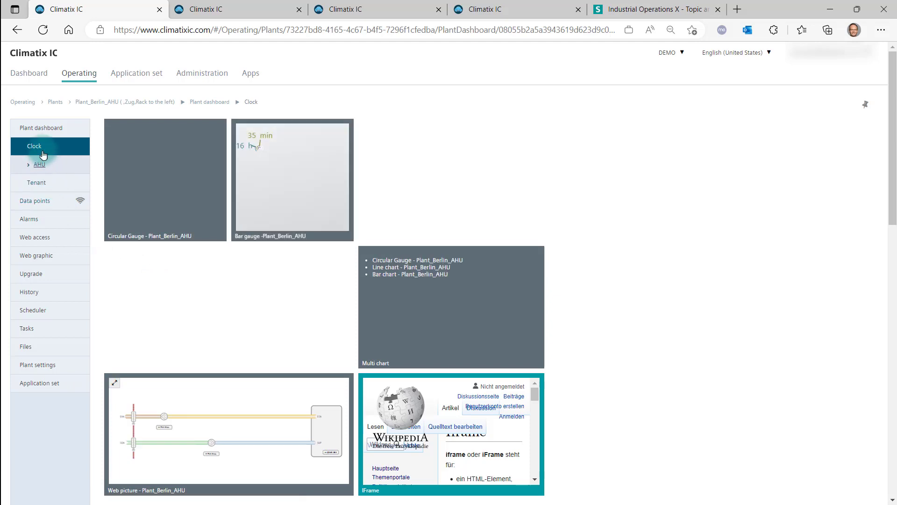
pyautogui.click(39, 170)
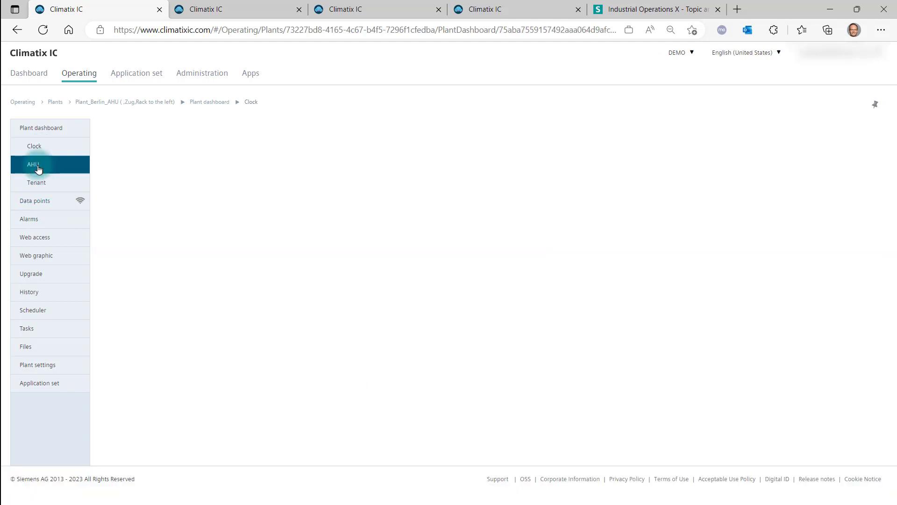
pyautogui.click(55, 101)
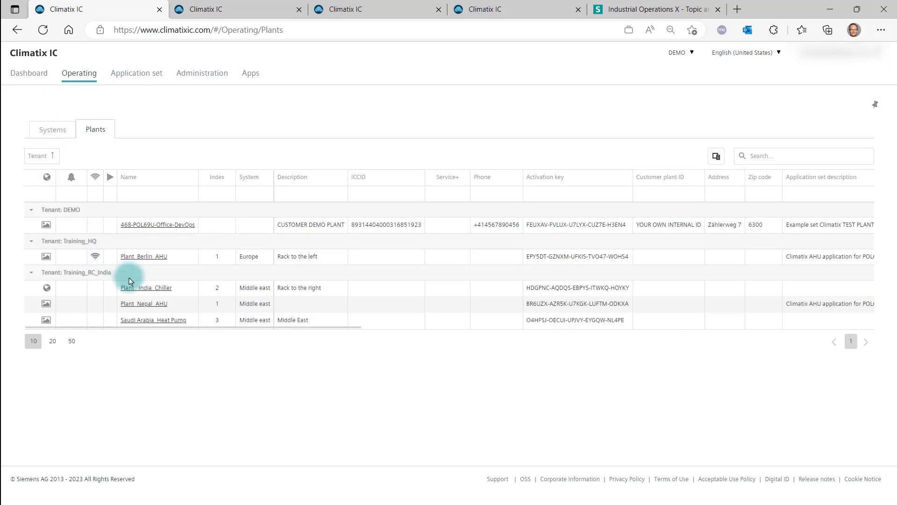
pyautogui.click(135, 306)
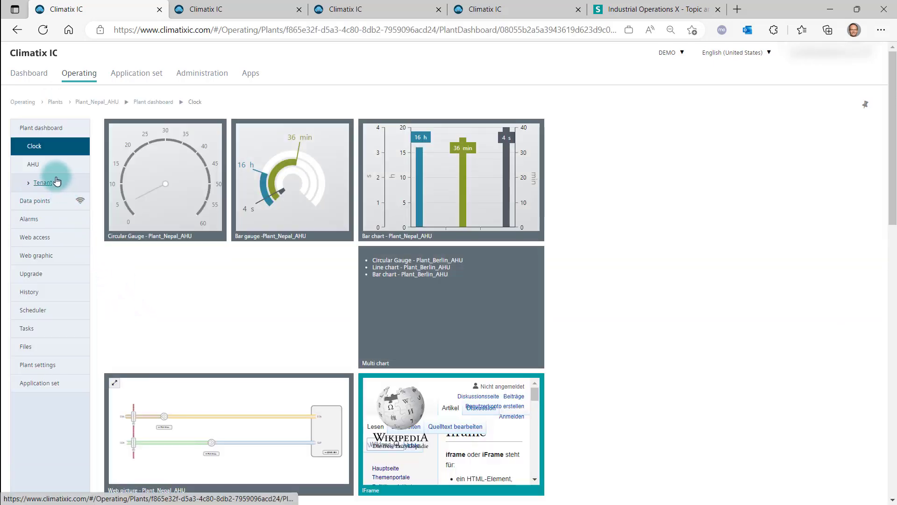
pyautogui.click(41, 171)
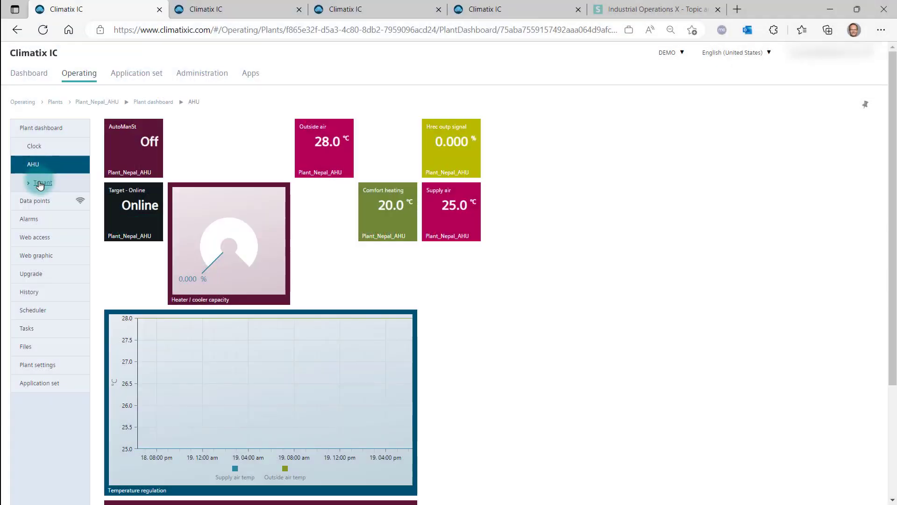
# View the Tenant plant dashboard of Plant_Nepal_AHU and then of Plant_Berlin_AHU
pyautogui.click(39, 184)
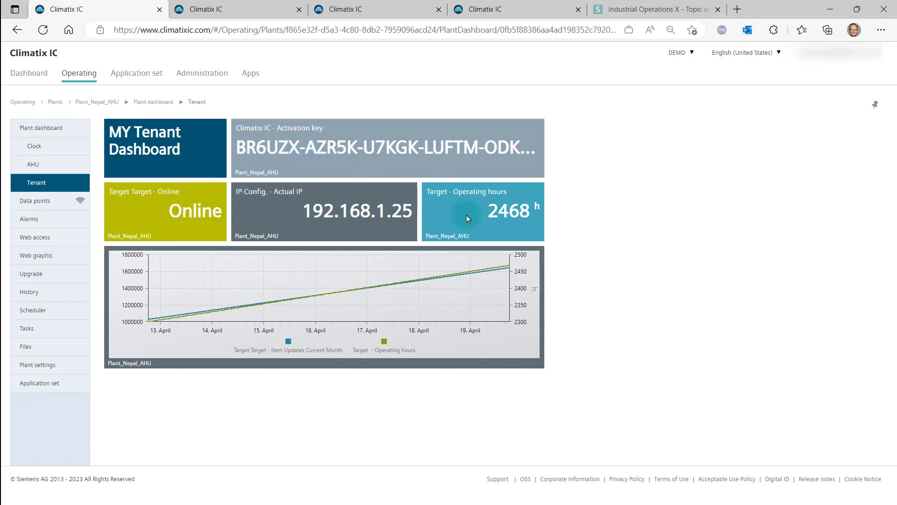
pyautogui.moveTo(346, 296)
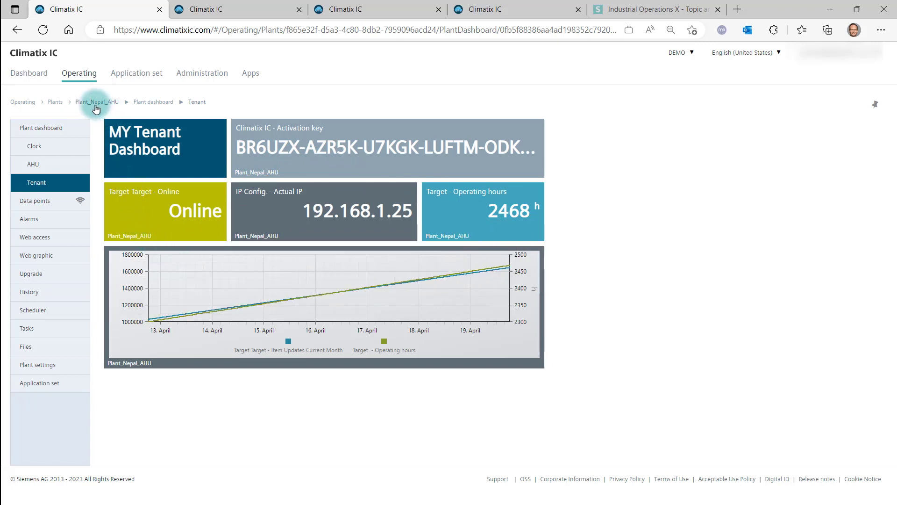
pyautogui.click(57, 103)
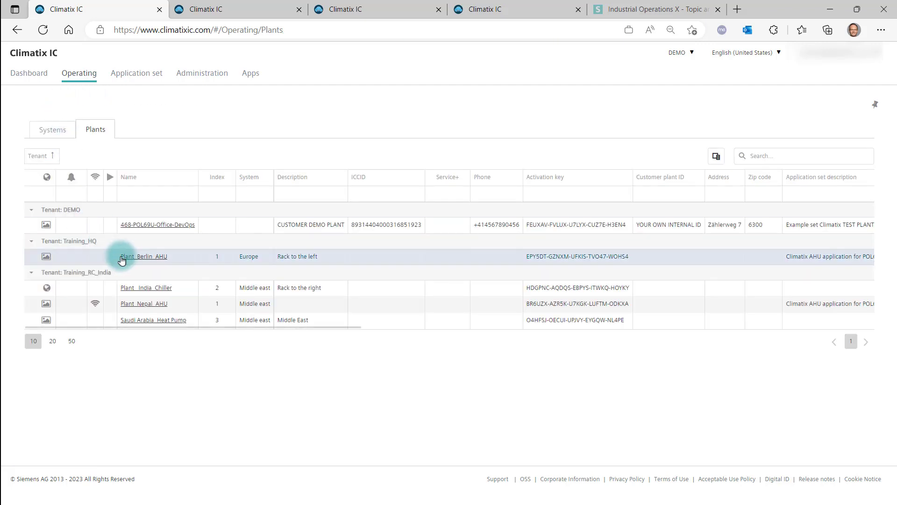
pyautogui.click(131, 258)
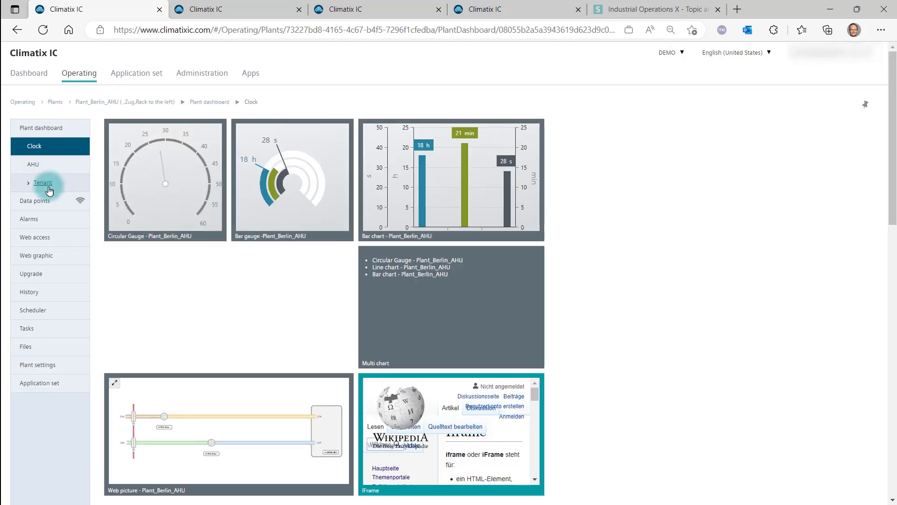
pyautogui.click(43, 183)
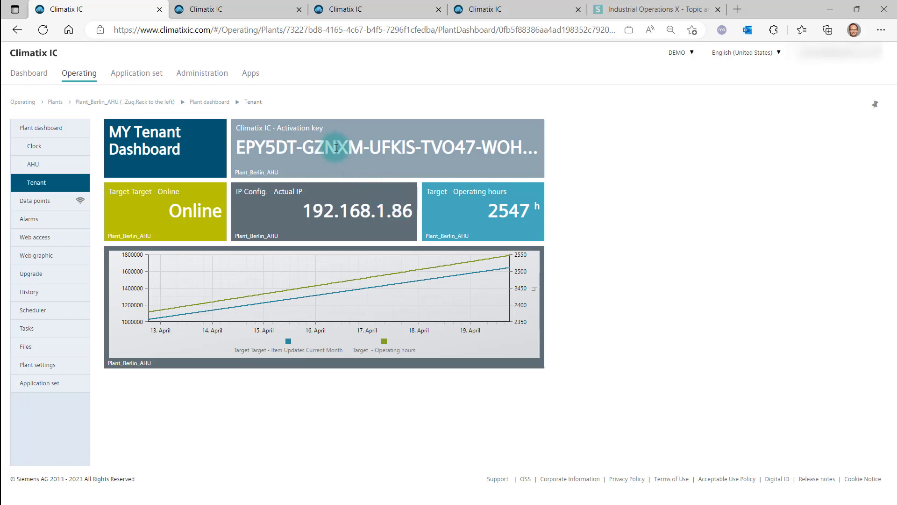
# In the dashboard editor's Tenant dashboard, set the IP-Config tile's data point to Plant_India_Chiller System 'Target Target - Item Updates Current Month'
pyautogui.click(254, 76)
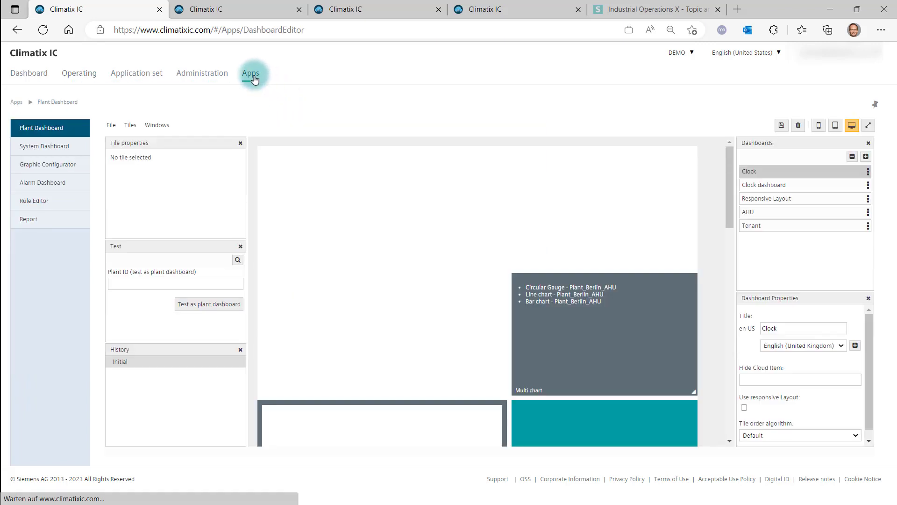
pyautogui.click(752, 226)
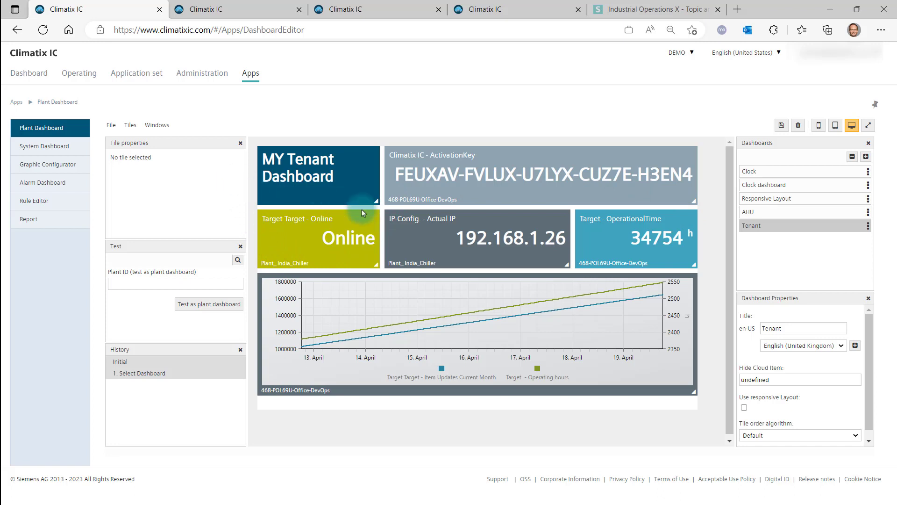
pyautogui.click(448, 238)
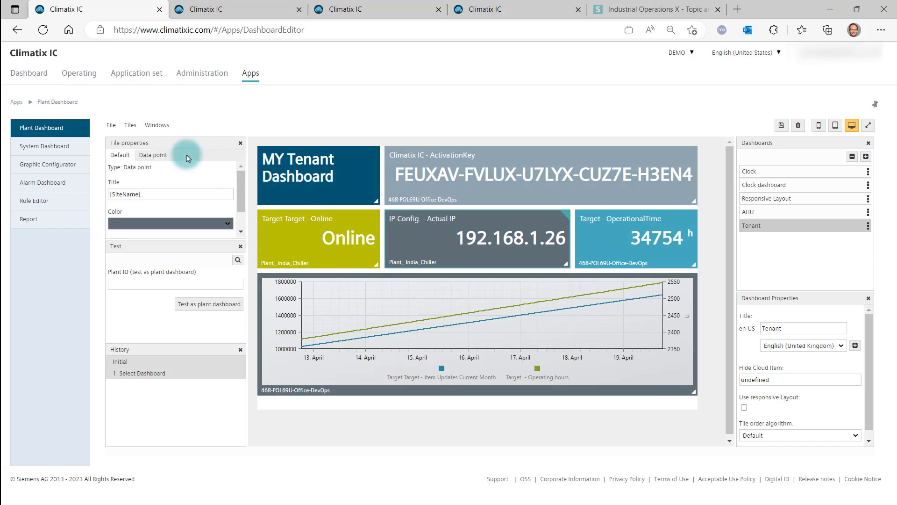
pyautogui.click(160, 157)
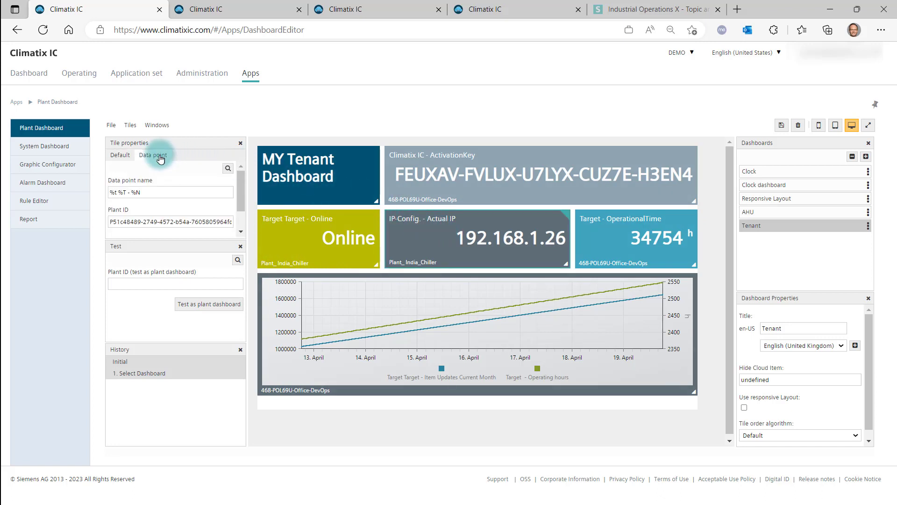
pyautogui.click(228, 169)
pyautogui.click(184, 229)
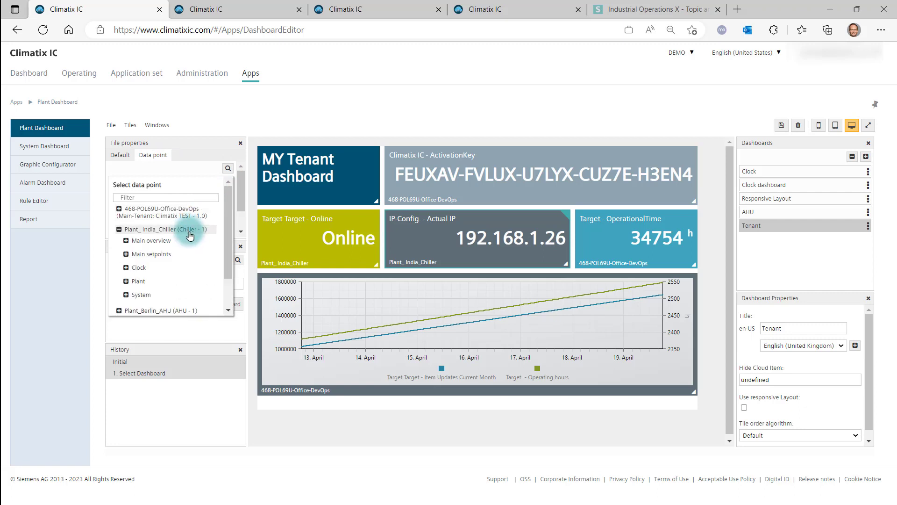
pyautogui.click(167, 294)
pyautogui.scroll(-3, 182, 280)
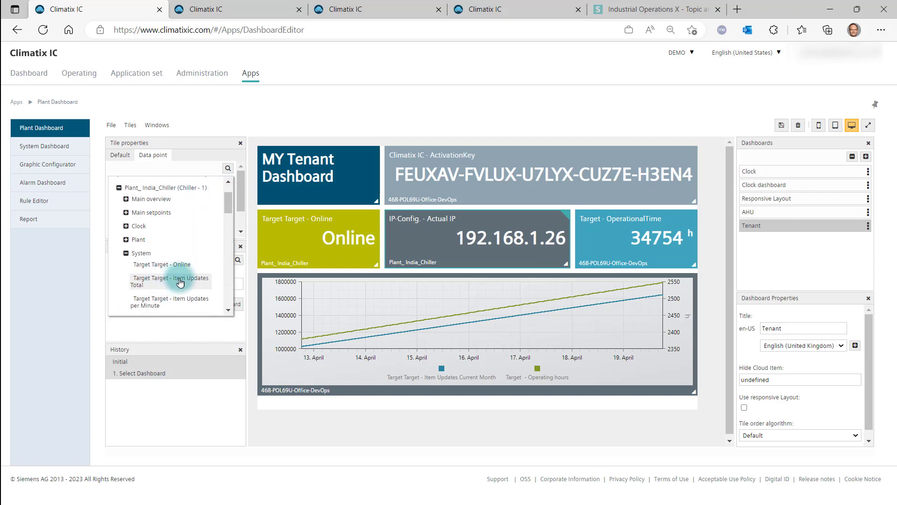
pyautogui.scroll(-3, 185, 282)
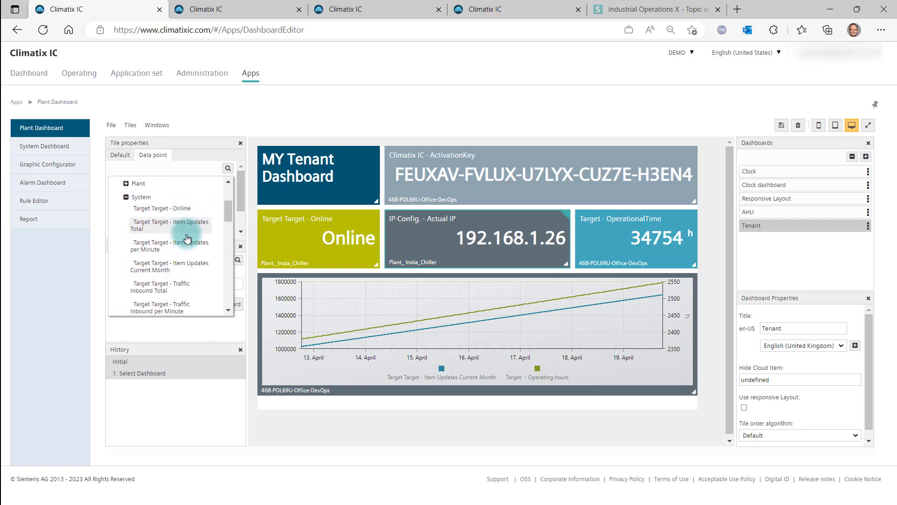
pyautogui.scroll(-6, 188, 288)
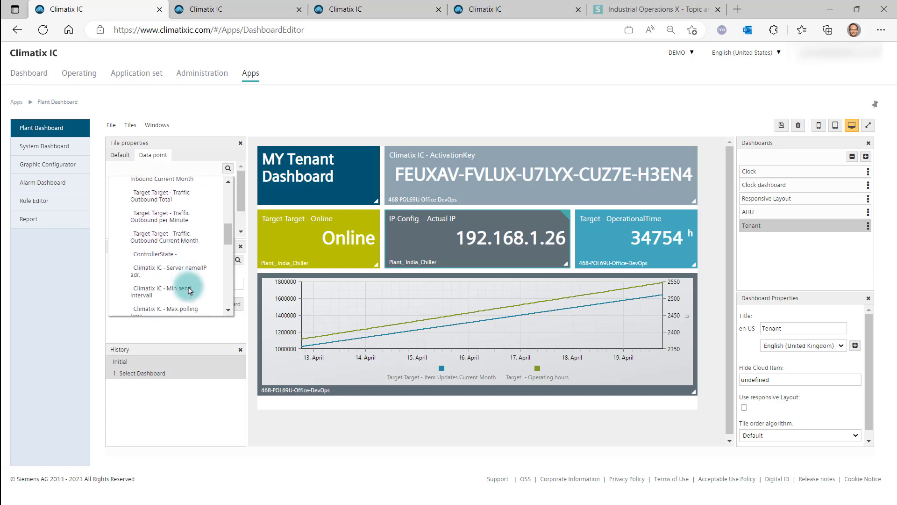
pyautogui.scroll(-1, 189, 292)
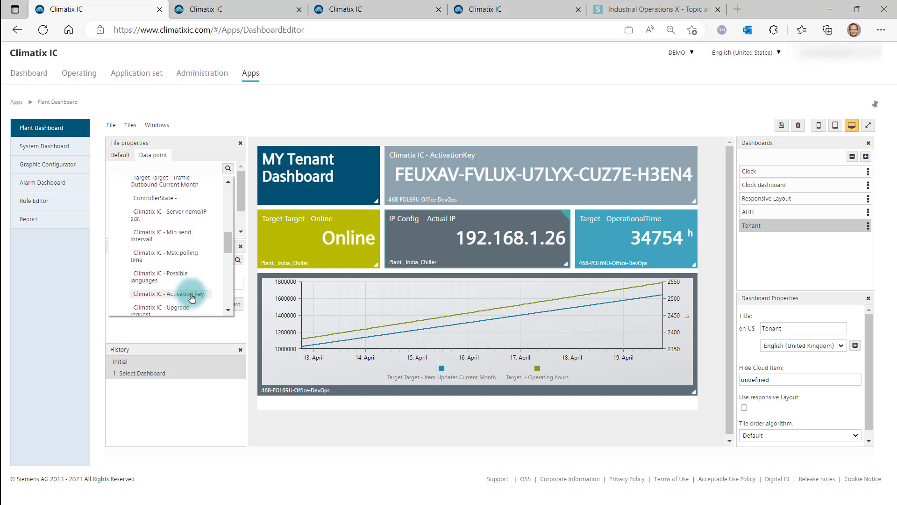
pyautogui.moveTo(225, 253); pyautogui.dragTo(233, 215)
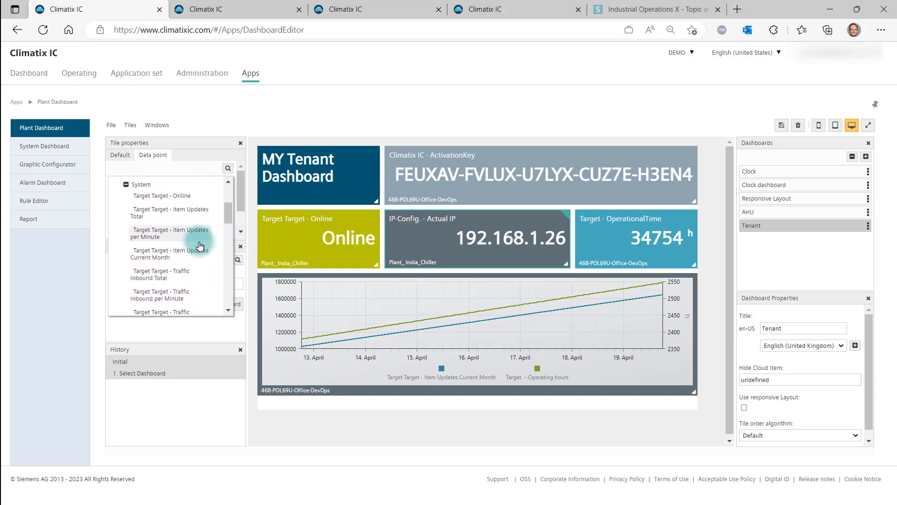
pyautogui.click(185, 252)
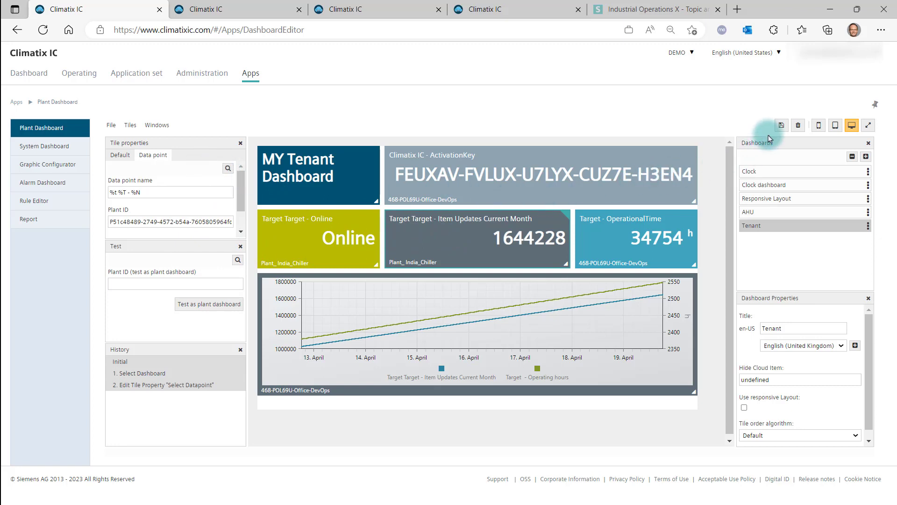
# Export only the Tenant dashboard and save the downloaded DashboardConfiguration JSON file
pyautogui.click(112, 125)
pyautogui.click(117, 173)
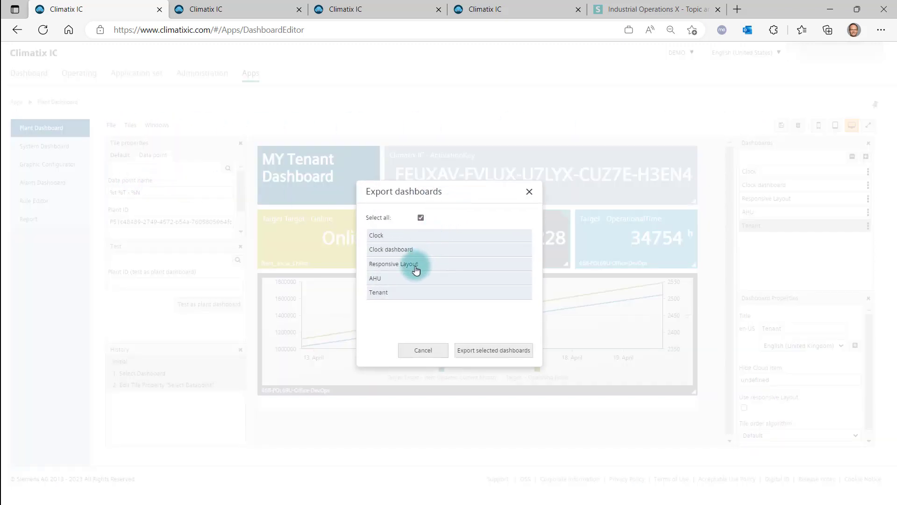
pyautogui.click(401, 292)
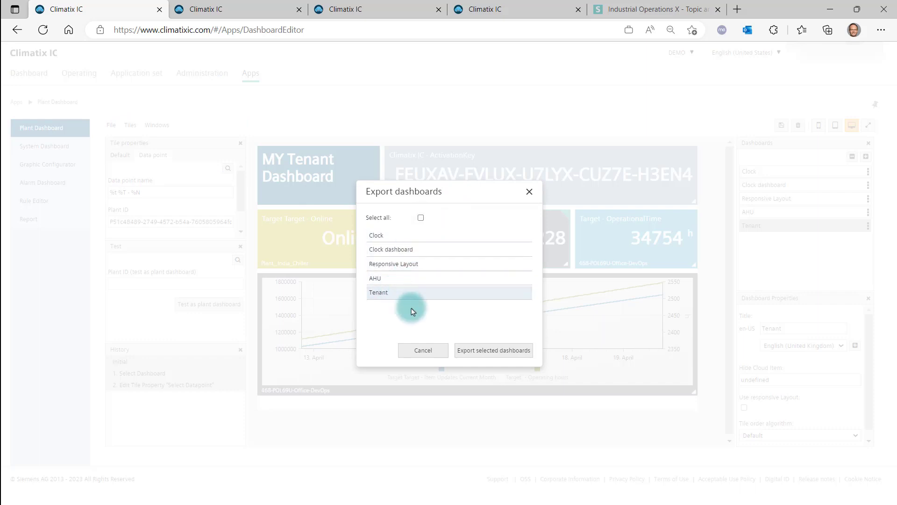
pyautogui.click(468, 349)
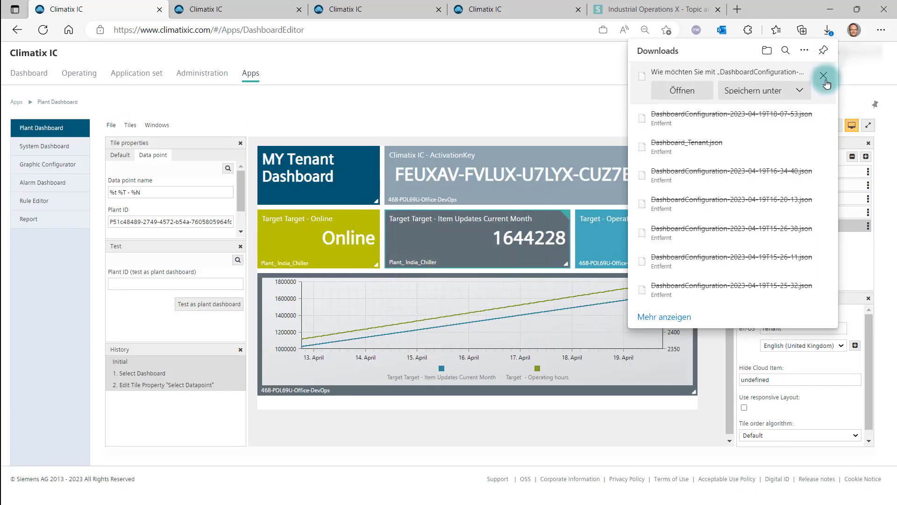
pyautogui.click(800, 92)
pyautogui.click(809, 110)
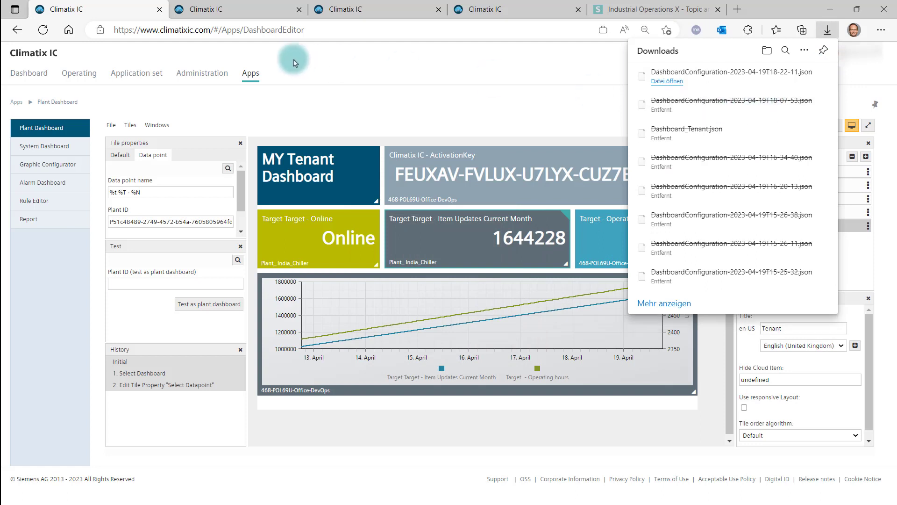
# Upload the exported DashboardConfiguration JSON as a new Dashboard config cloud file in the Tenant Dashboard tenant application set
pyautogui.click(129, 83)
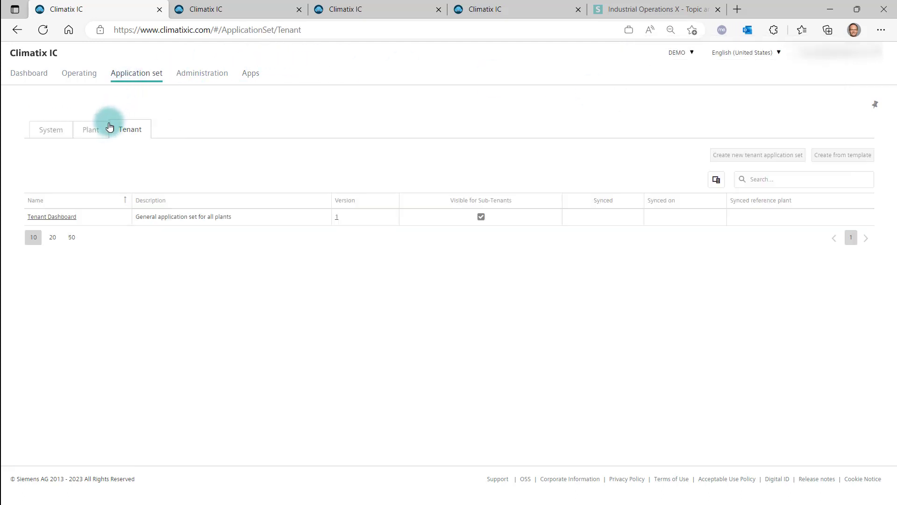
pyautogui.click(63, 216)
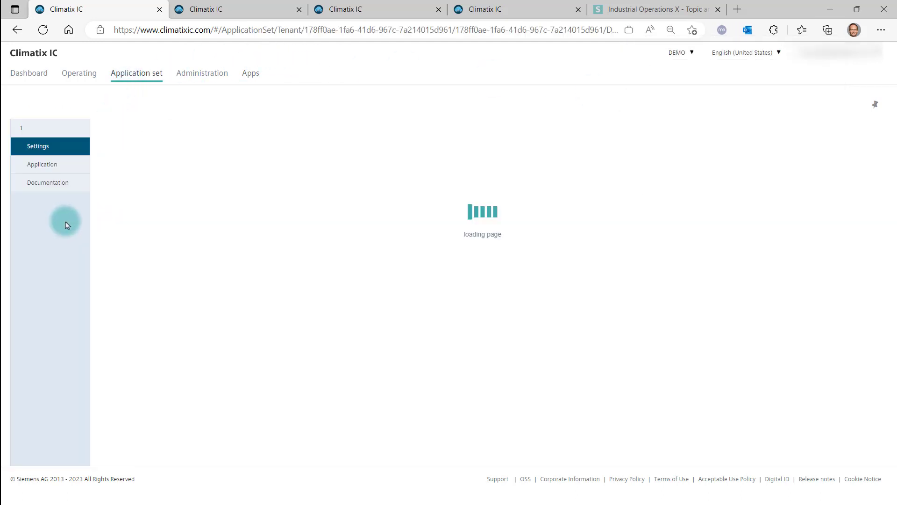
pyautogui.click(58, 167)
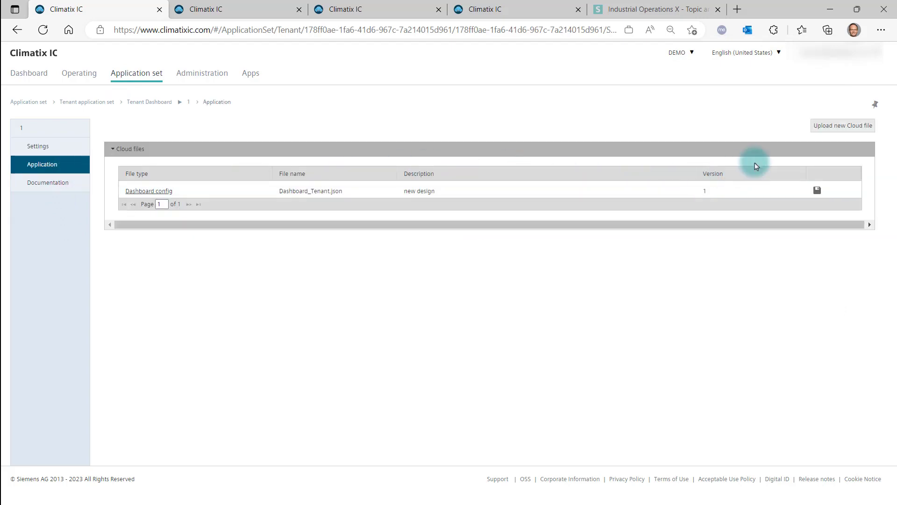
pyautogui.click(826, 124)
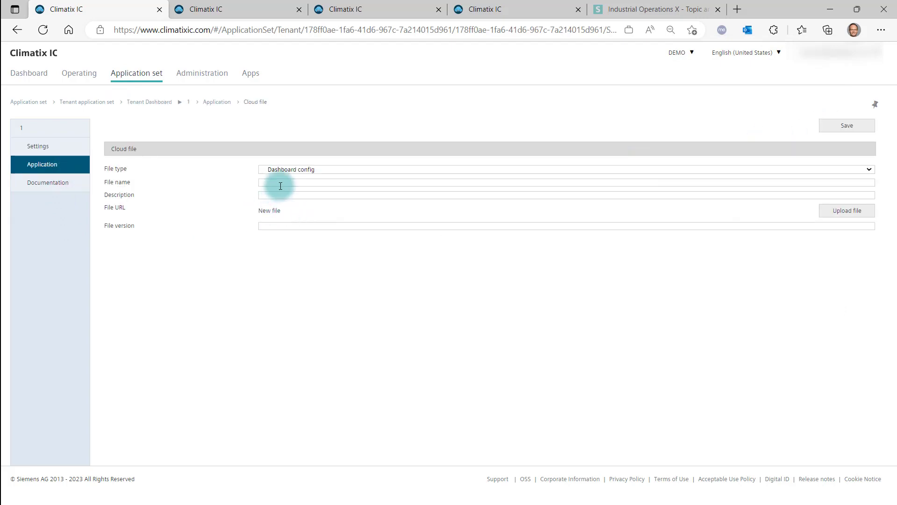
pyautogui.click(821, 214)
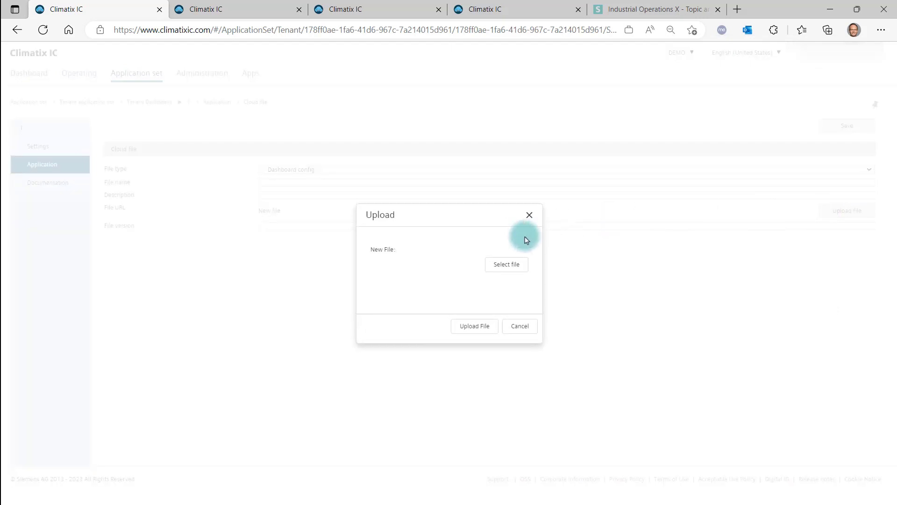
pyautogui.click(505, 267)
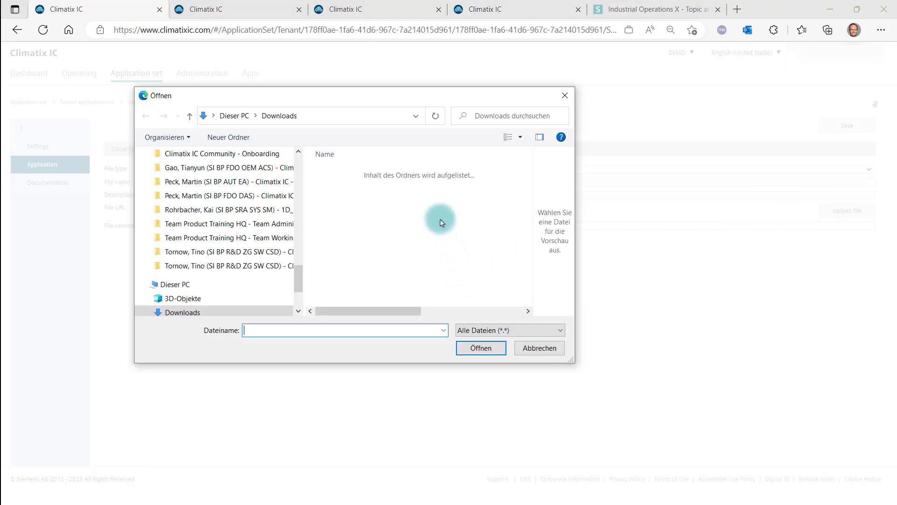
pyautogui.click(425, 185)
pyautogui.click(480, 347)
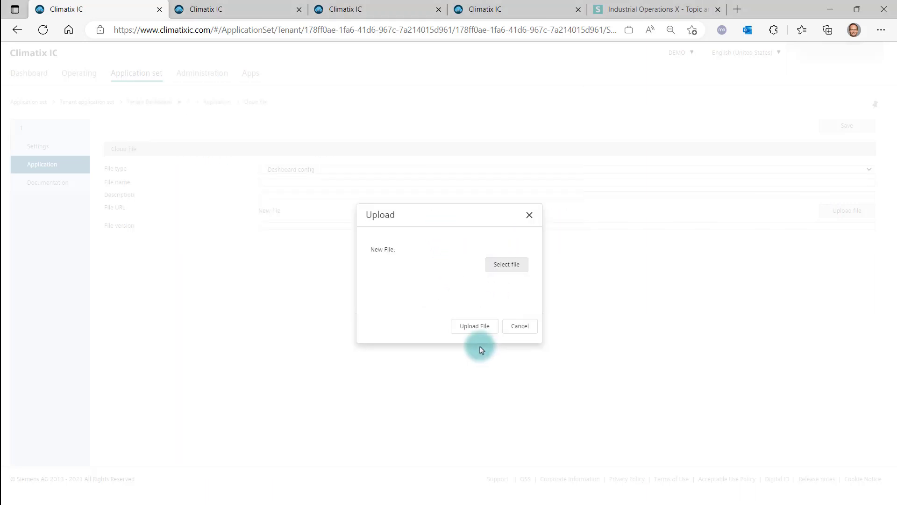
pyautogui.click(474, 326)
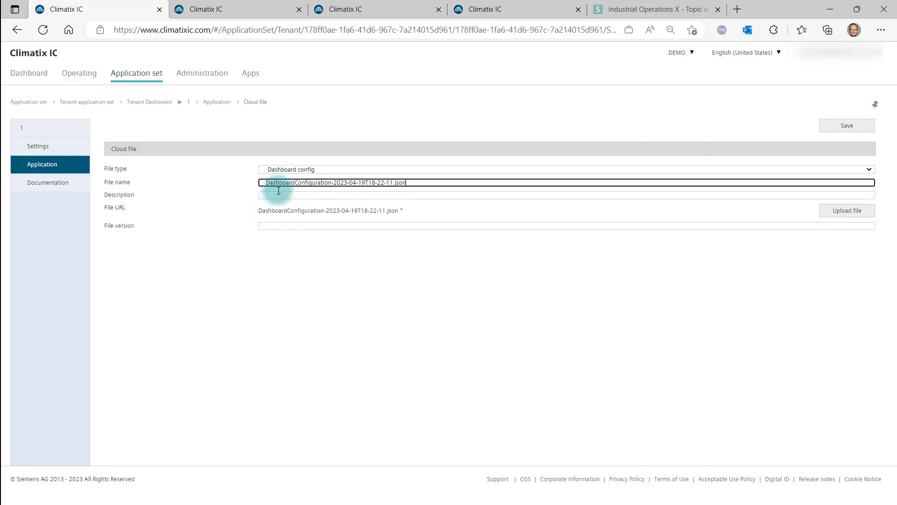
# Name the cloud file DB, give it description e_Learning and file version 2, and save it
pyautogui.moveTo(406, 183); pyautogui.dragTo(276, 180)
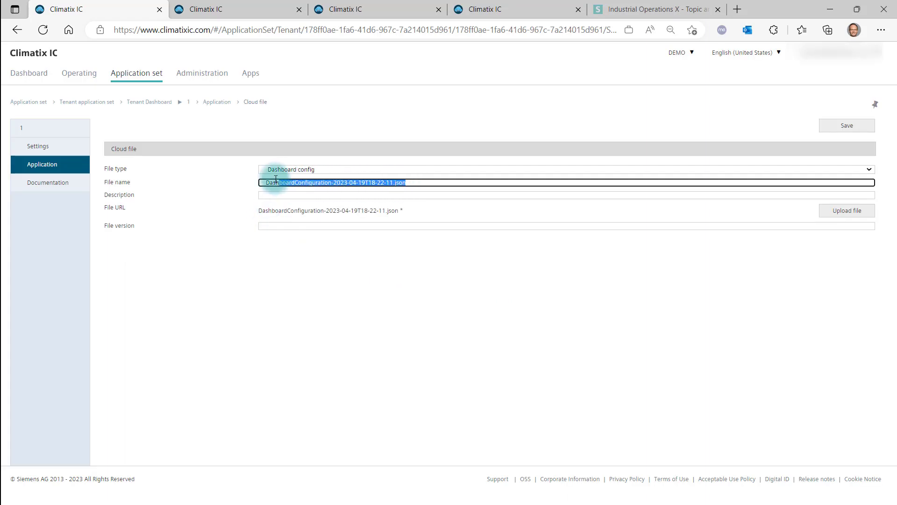
pyautogui.write('DB')
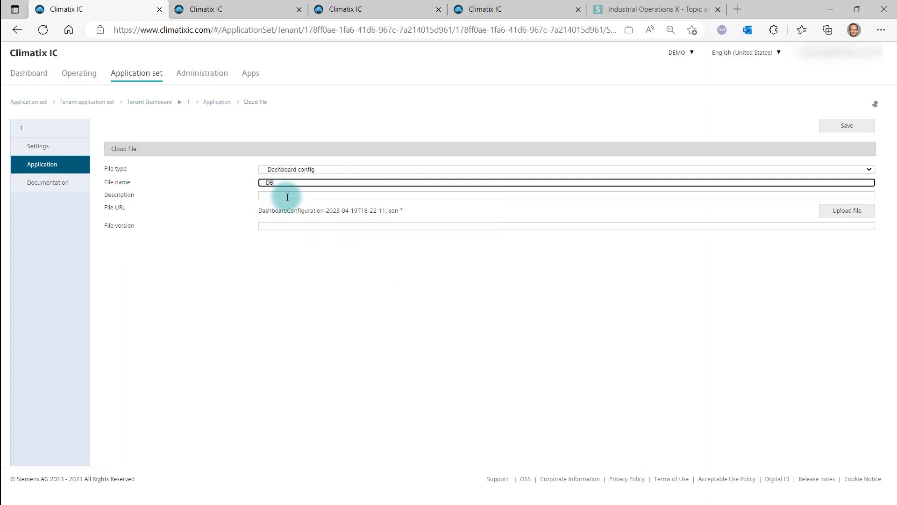
pyautogui.click(286, 195)
pyautogui.click(284, 228)
pyautogui.click(281, 226)
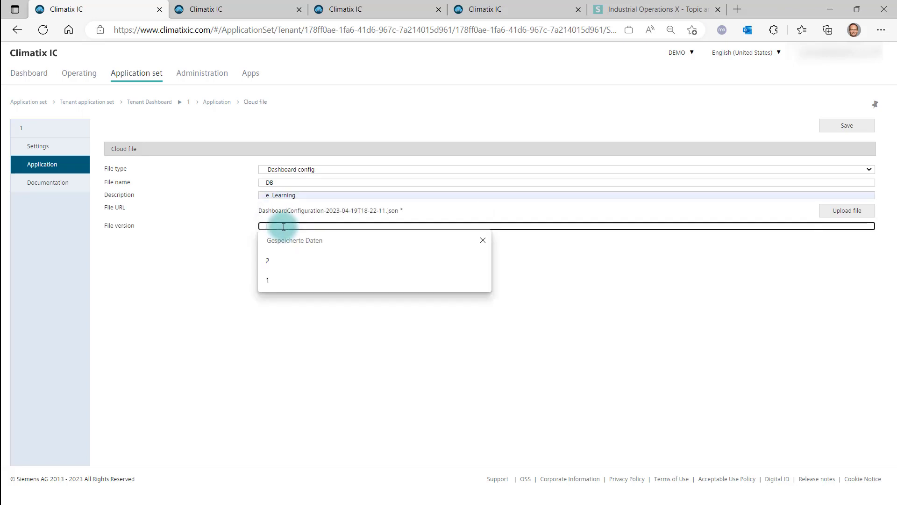
pyautogui.write('2')
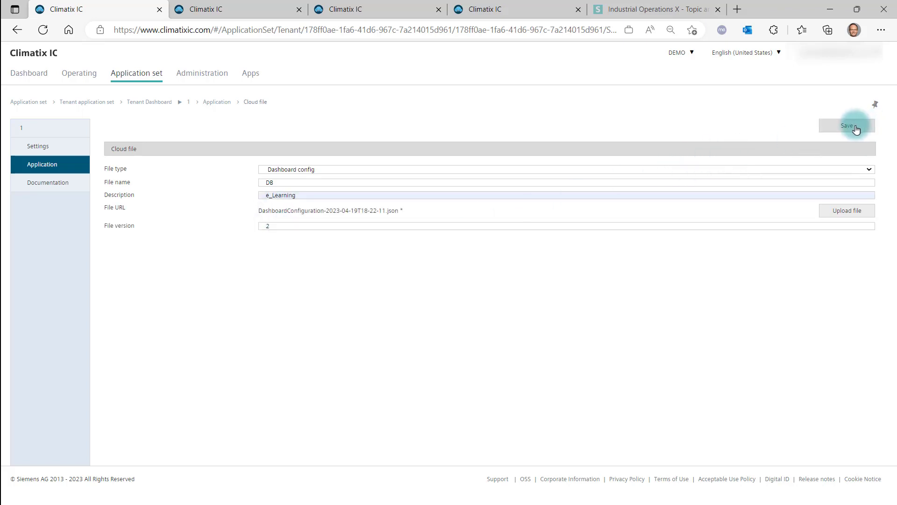
pyautogui.click(851, 127)
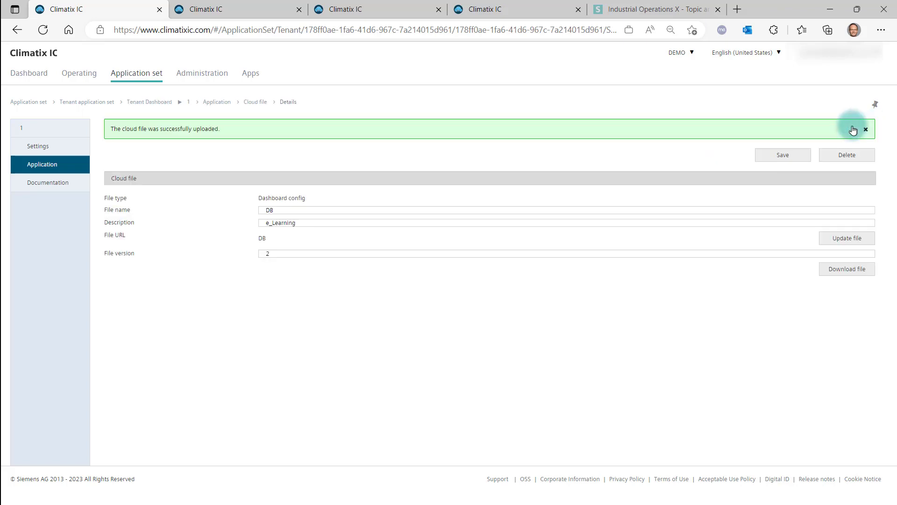
# In the Tenant Dashboard application set settings, assign the DB cloud file as the Enduser role's dashboard file and save
pyautogui.click(44, 146)
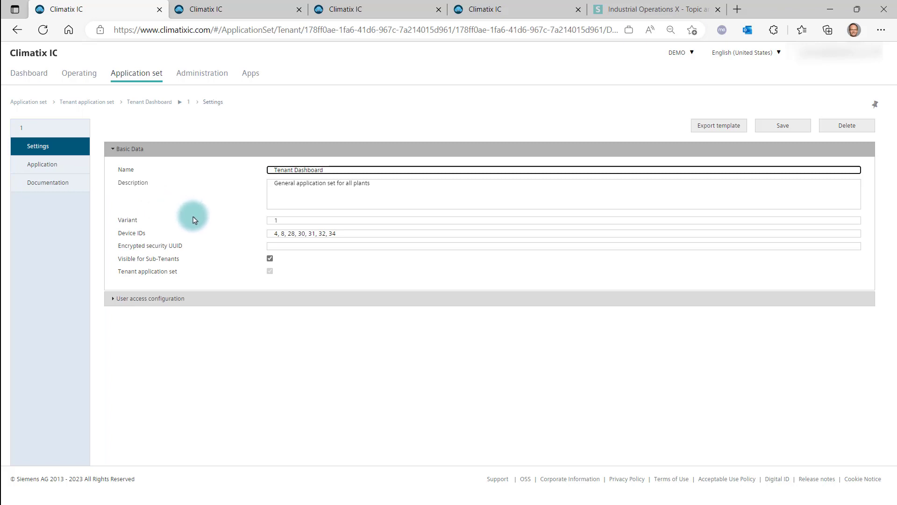
pyautogui.click(168, 298)
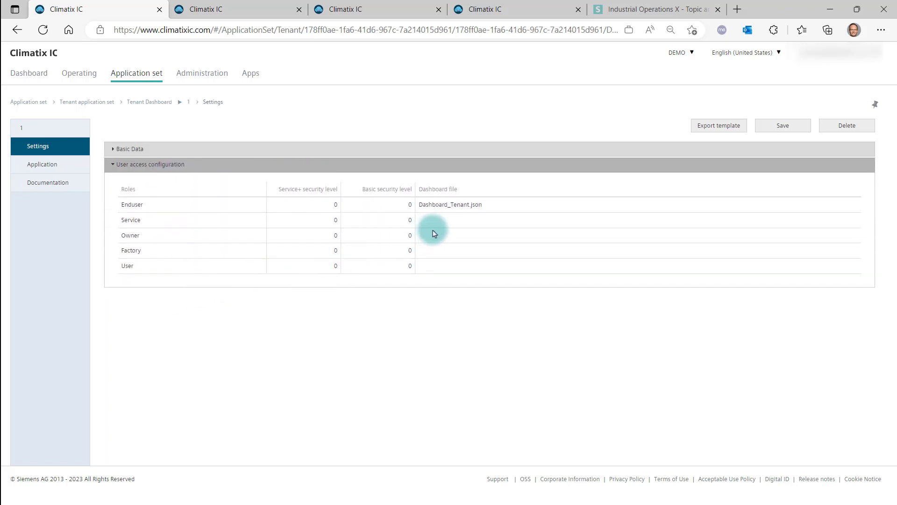
pyautogui.click(458, 205)
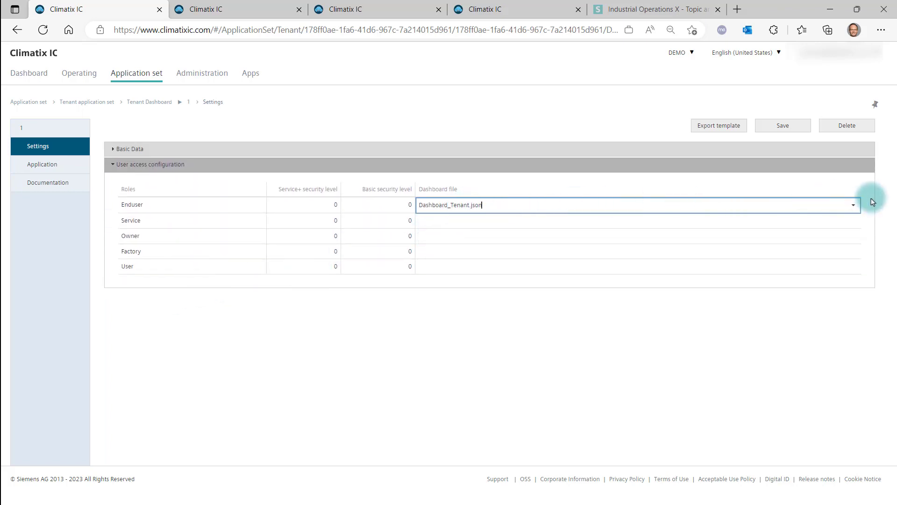
pyautogui.click(853, 208)
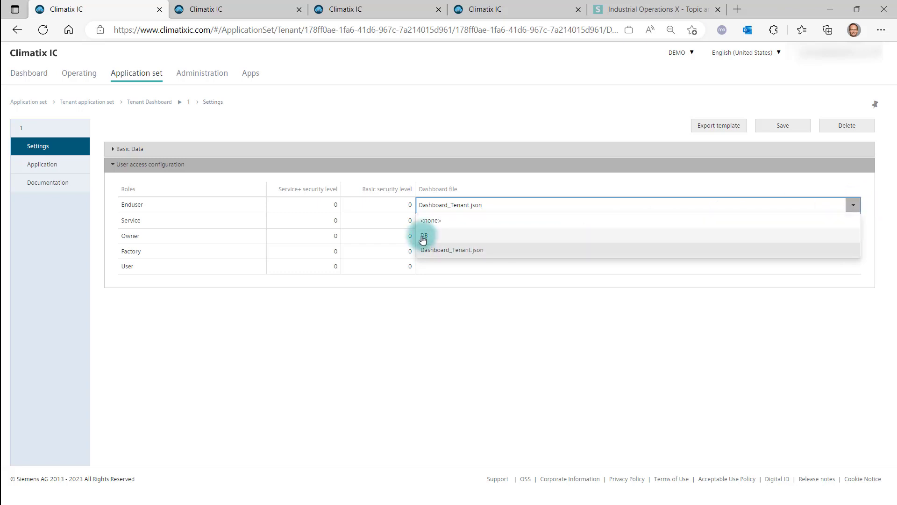
pyautogui.click(423, 238)
pyautogui.click(776, 129)
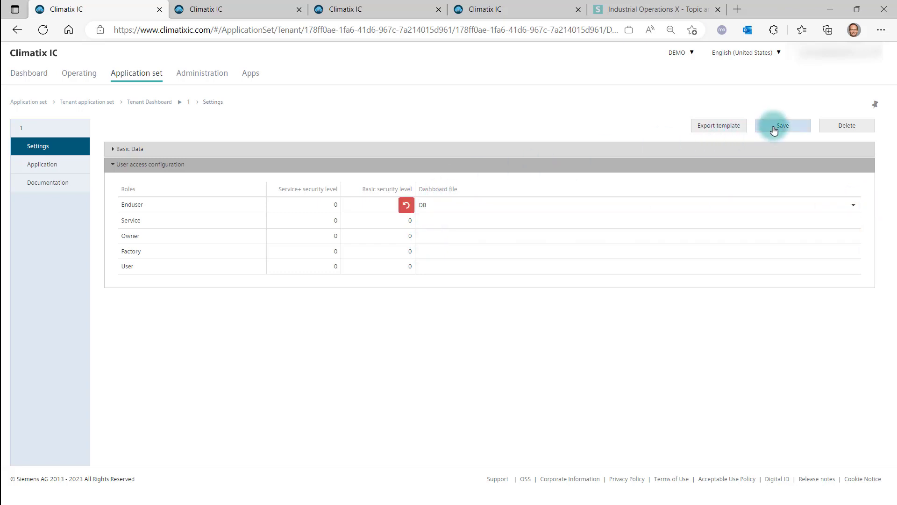
# Open Plant_Berlin_AHU's Tenant plant dashboard under Operating to review it, then return to the plants list to open another plant
pyautogui.click(82, 78)
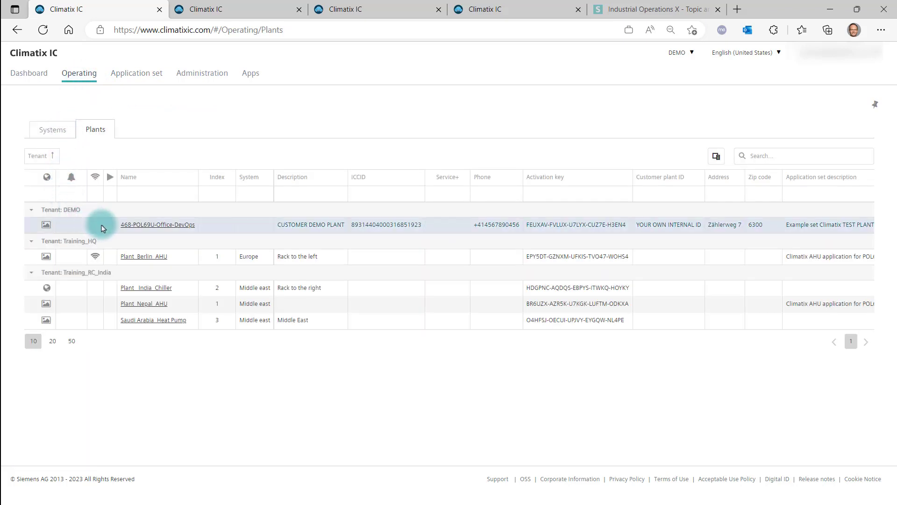
pyautogui.click(138, 259)
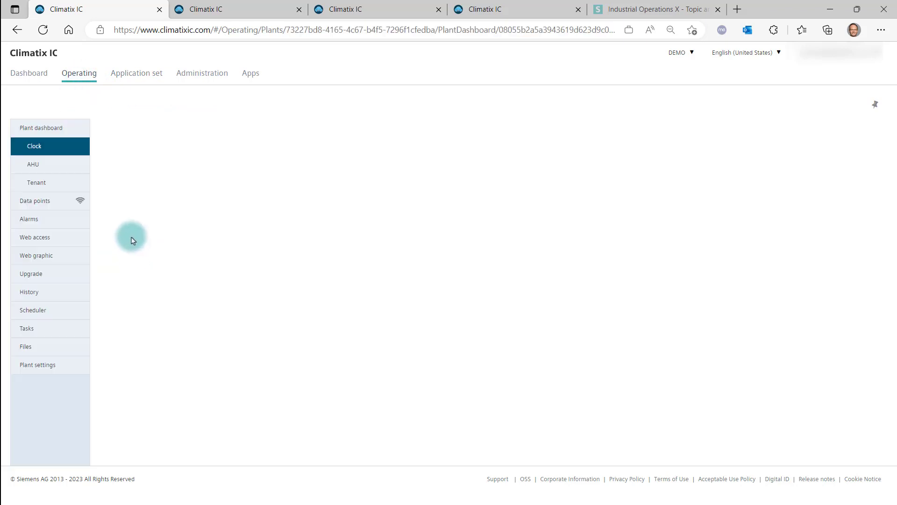
pyautogui.click(41, 186)
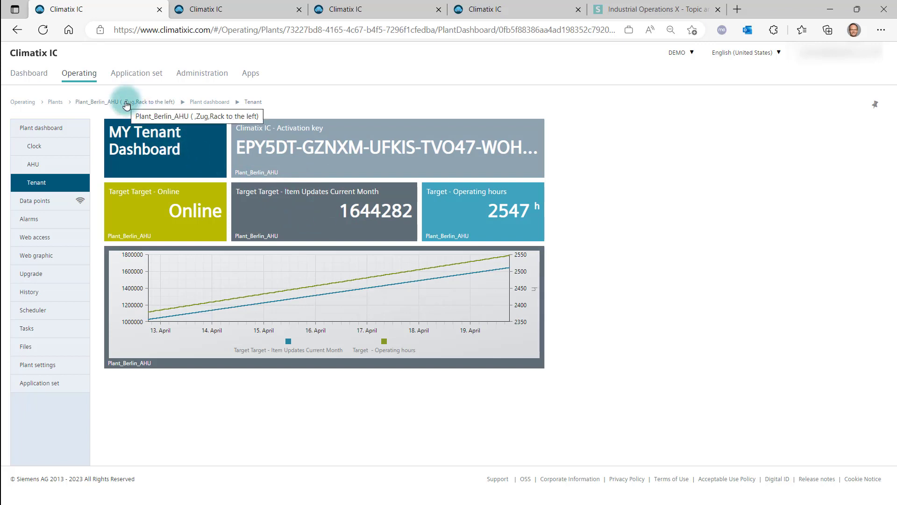
pyautogui.click(53, 102)
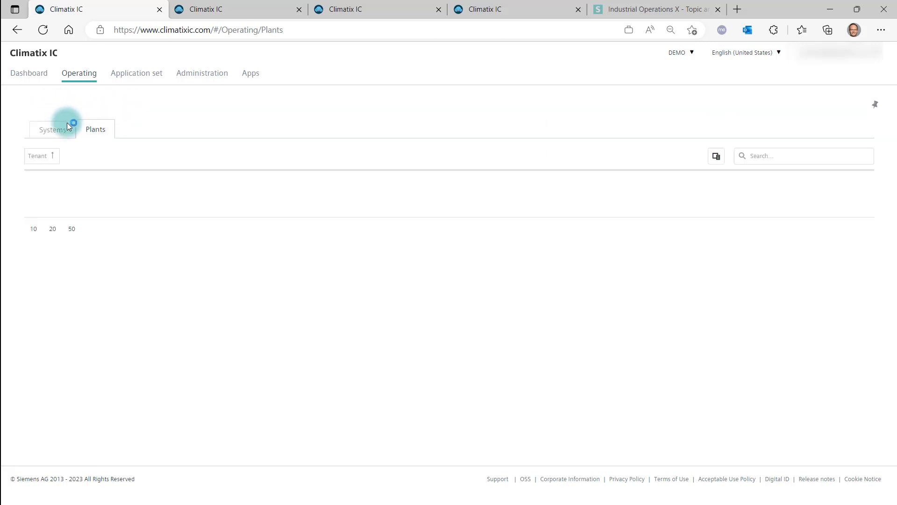
pyautogui.click(124, 317)
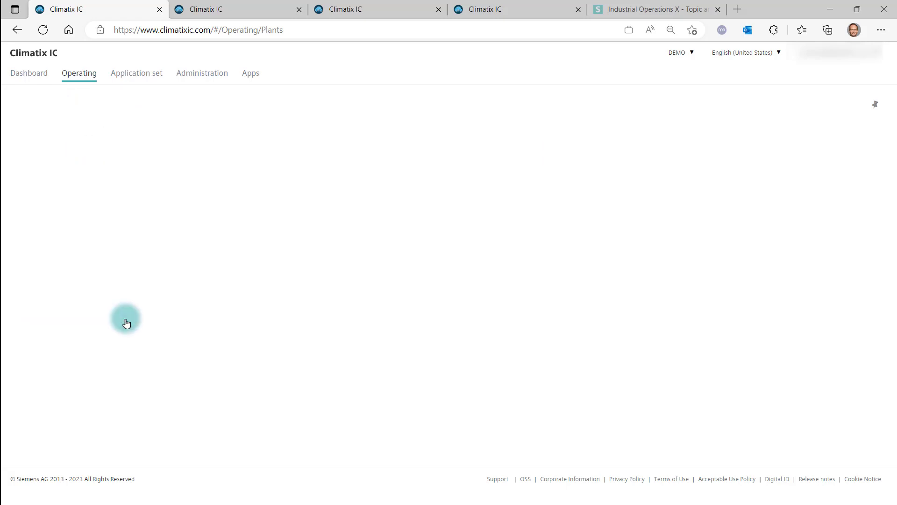